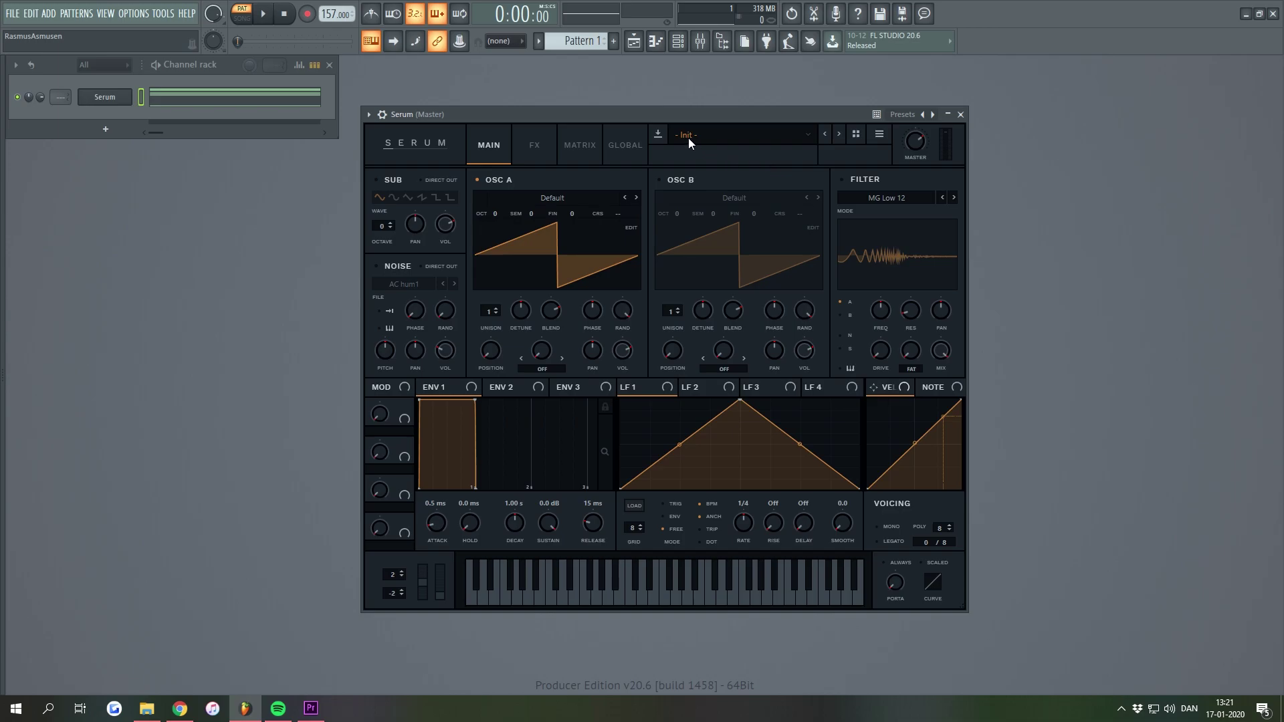
Examine the Serum chord notes in the piano roll and the D minor Gospel chord progressions in the Unison MIDI Blueprint folder
left_click(255, 99)
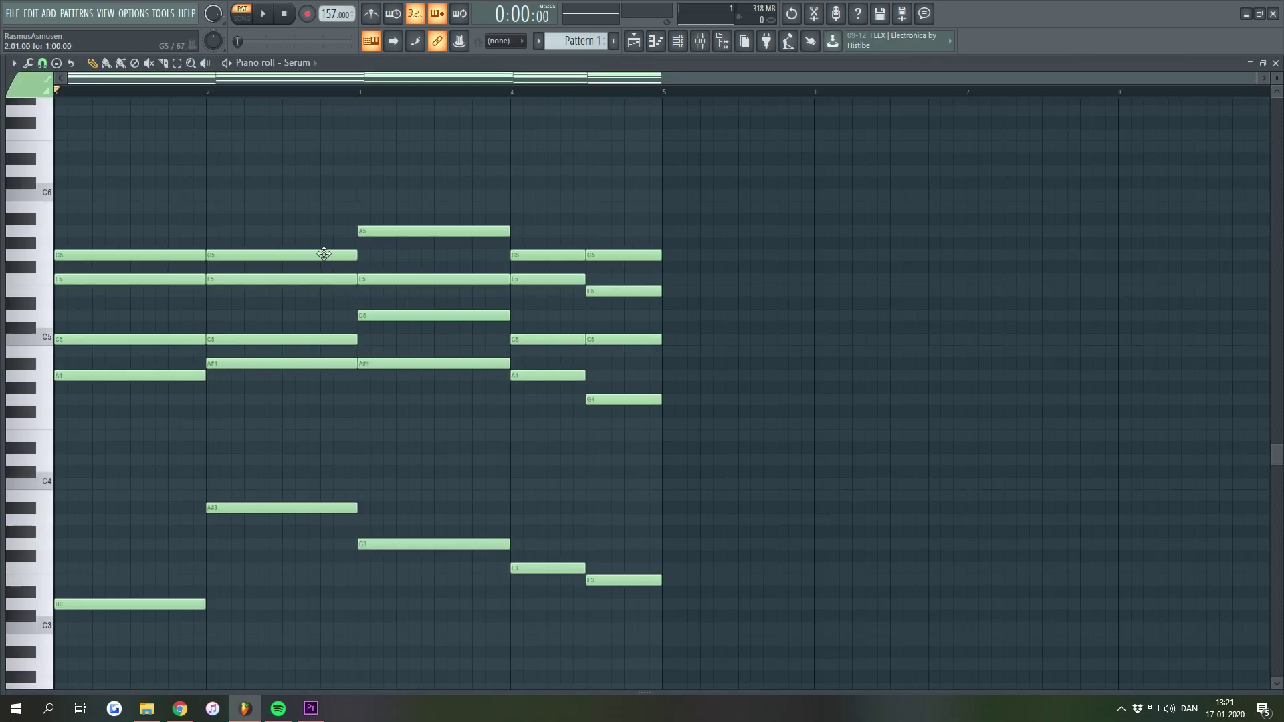
key("alt+F8")
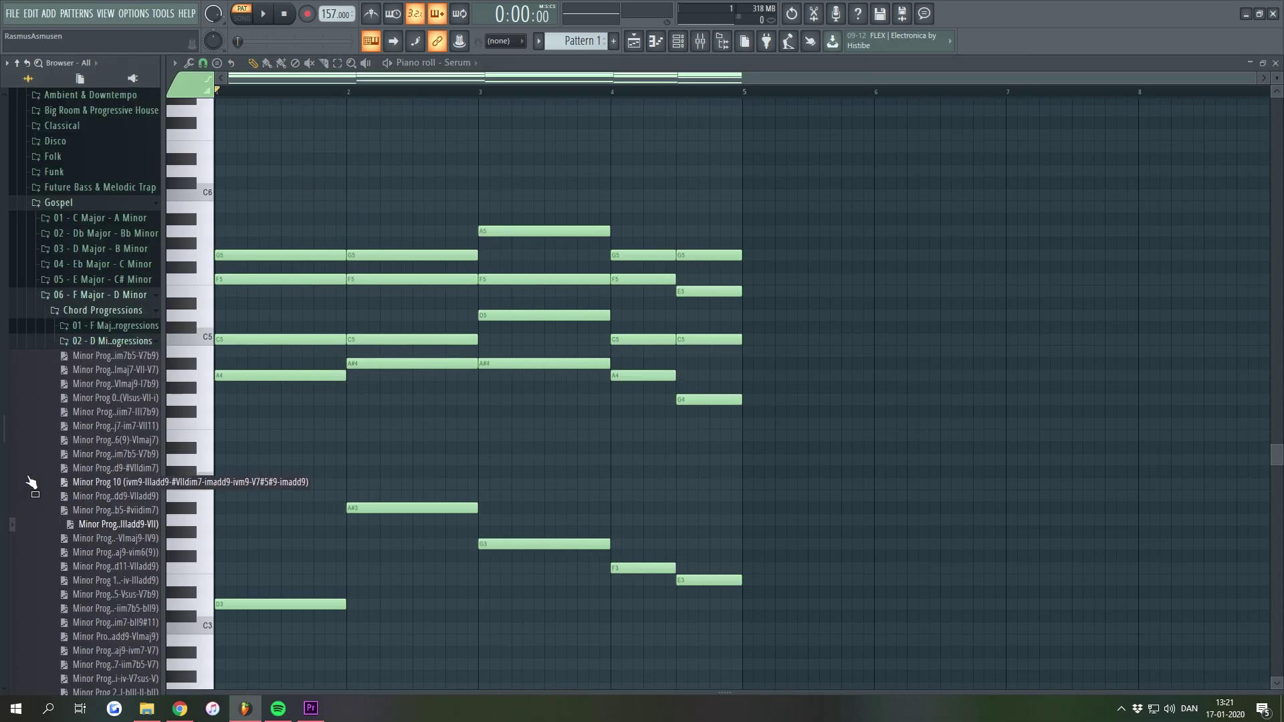
scroll(91, 342, "up", 8)
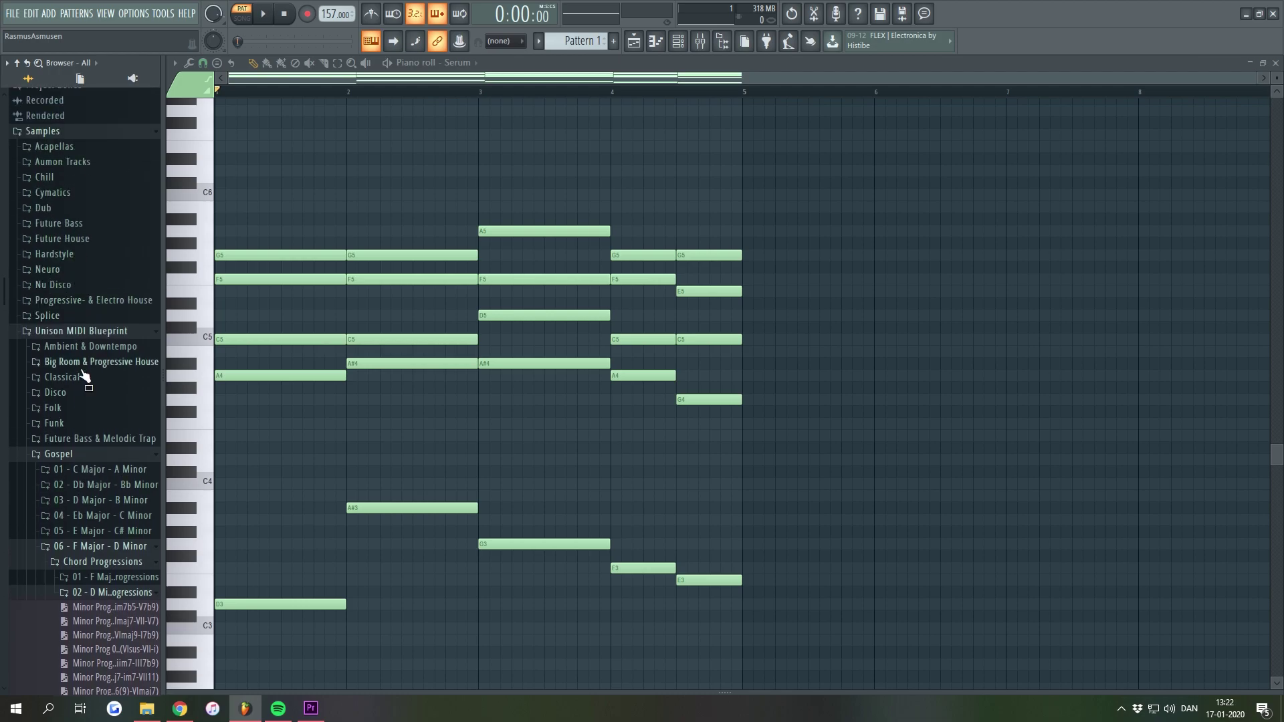
scroll(85, 343, "down", 11)
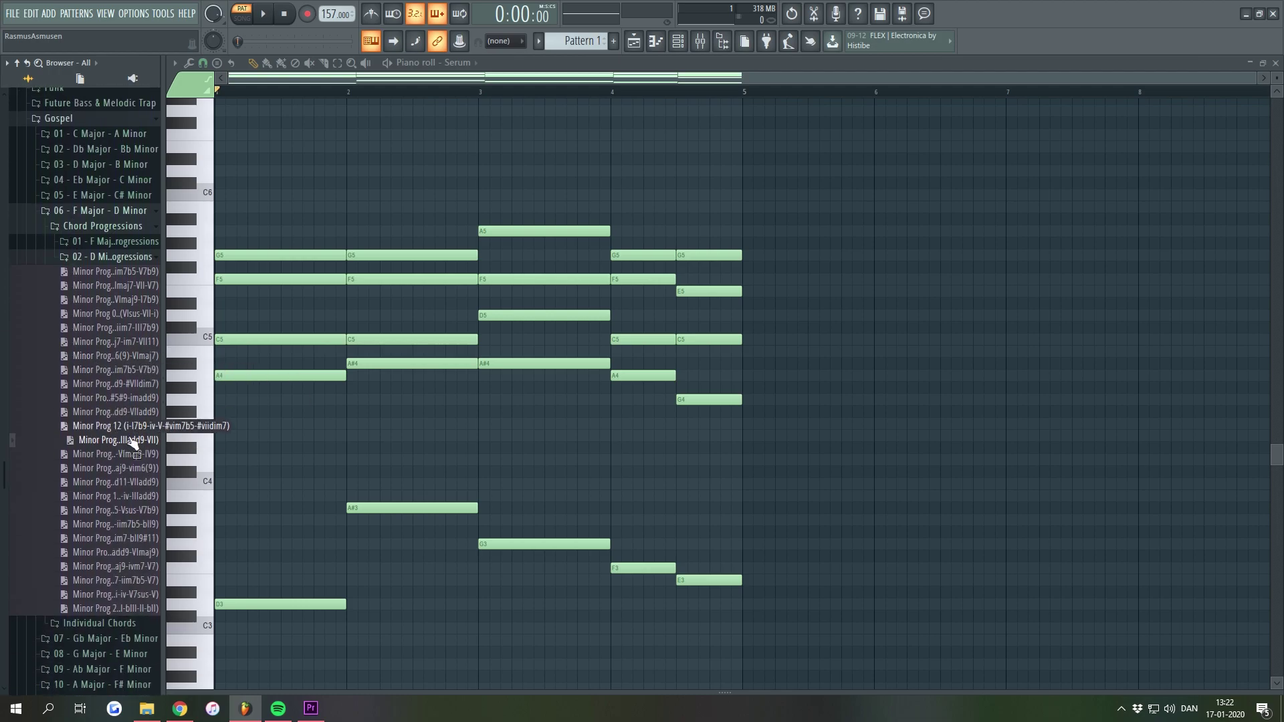
key("alt+F8")
key("F7")
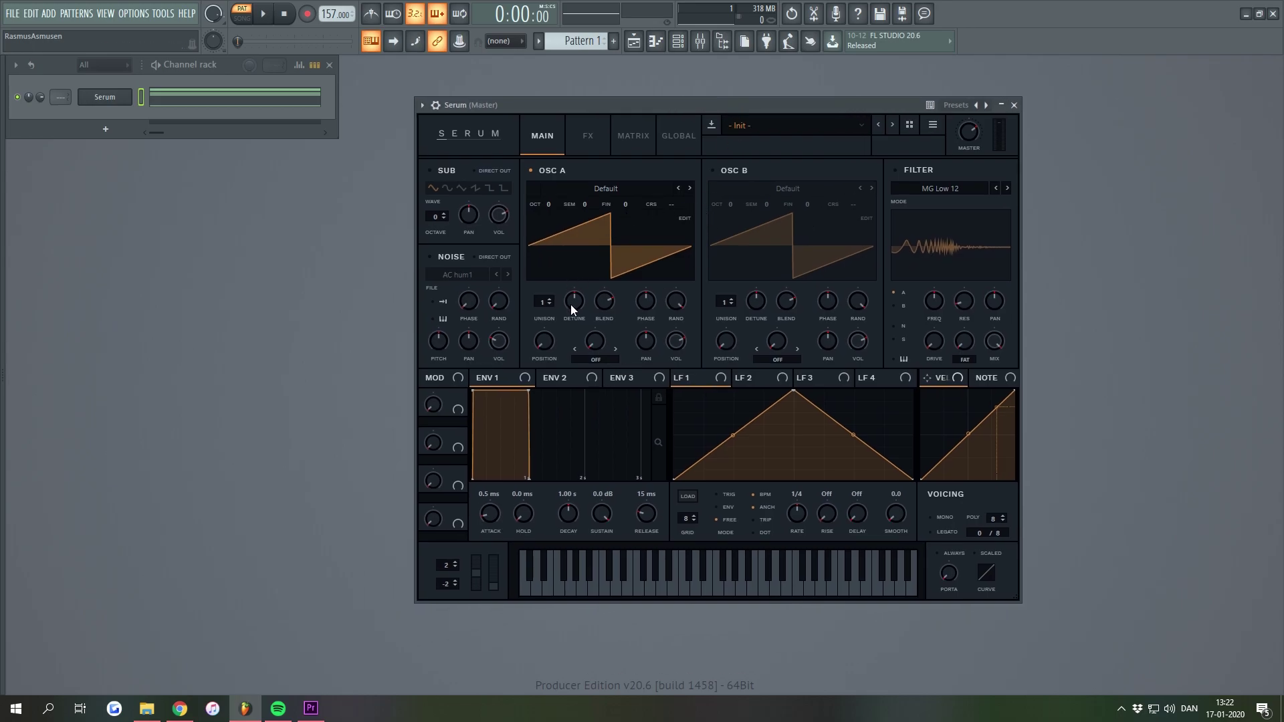
Load the Analog_BD_Sin wavetable into OSC A and set its wavetable position to 84
left_click(580, 189)
mouse_move(633, 202)
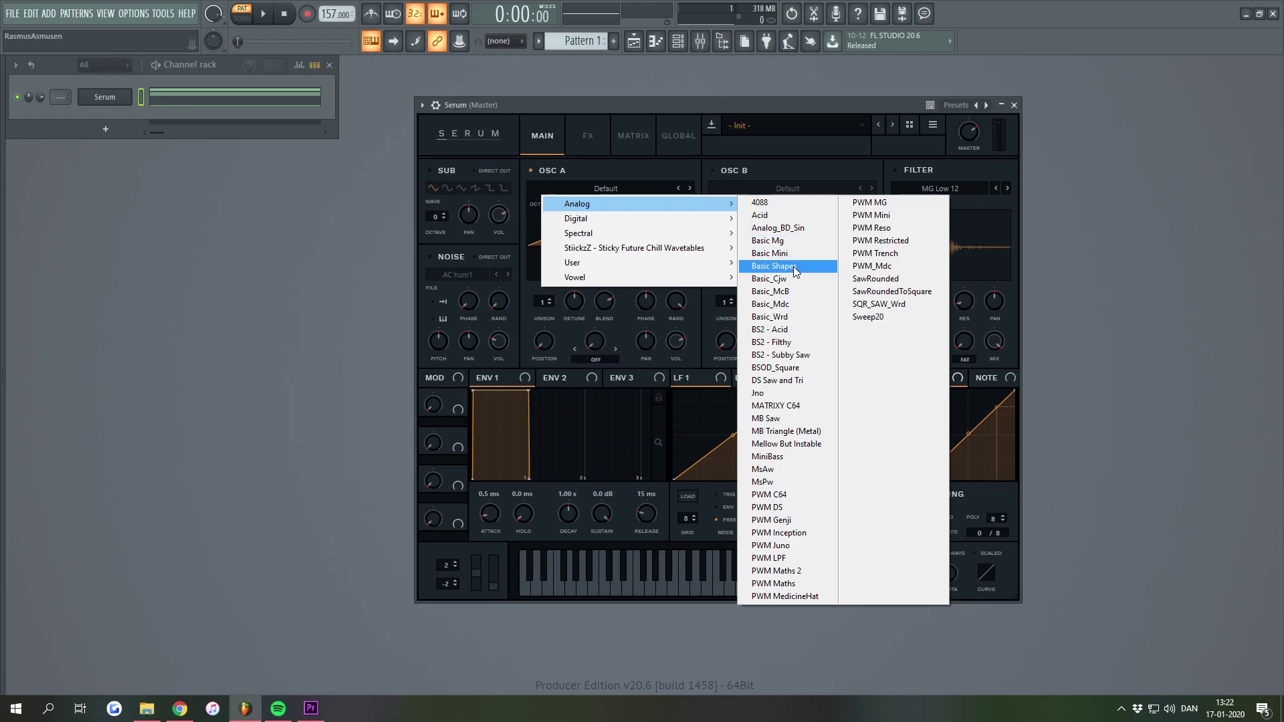
left_click(801, 229)
left_click_drag(546, 325, 551, 291)
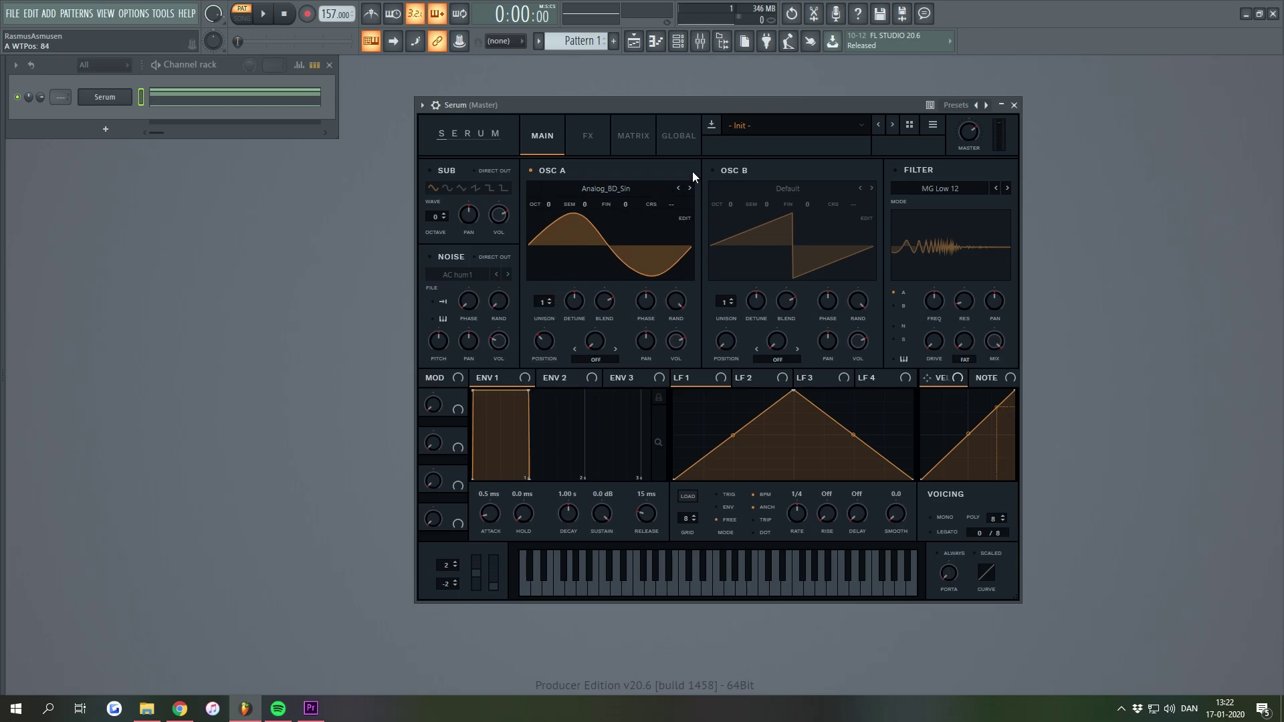
mouse_move(574, 302)
left_mouse_down()
mouse_move(571, 370)
mouse_move(565, 288)
left_mouse_up()
left_click_drag(708, 106, 663, 103)
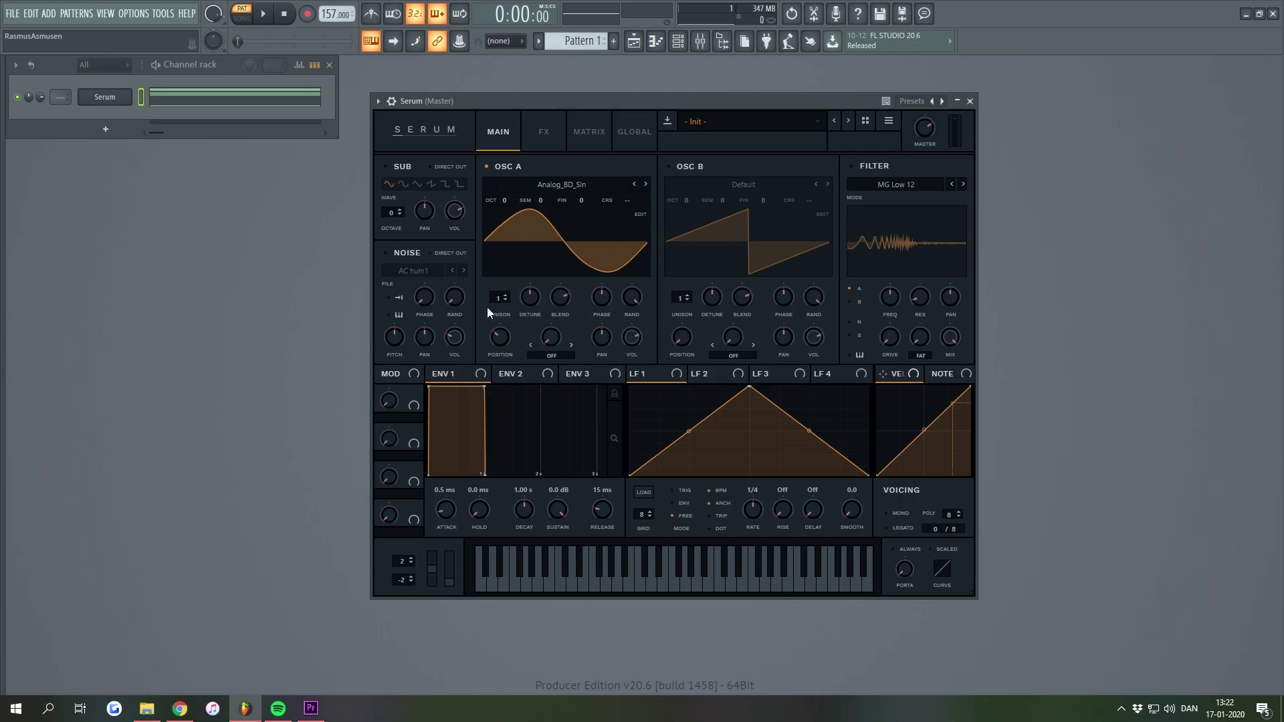
left_click_drag(611, 102, 629, 99)
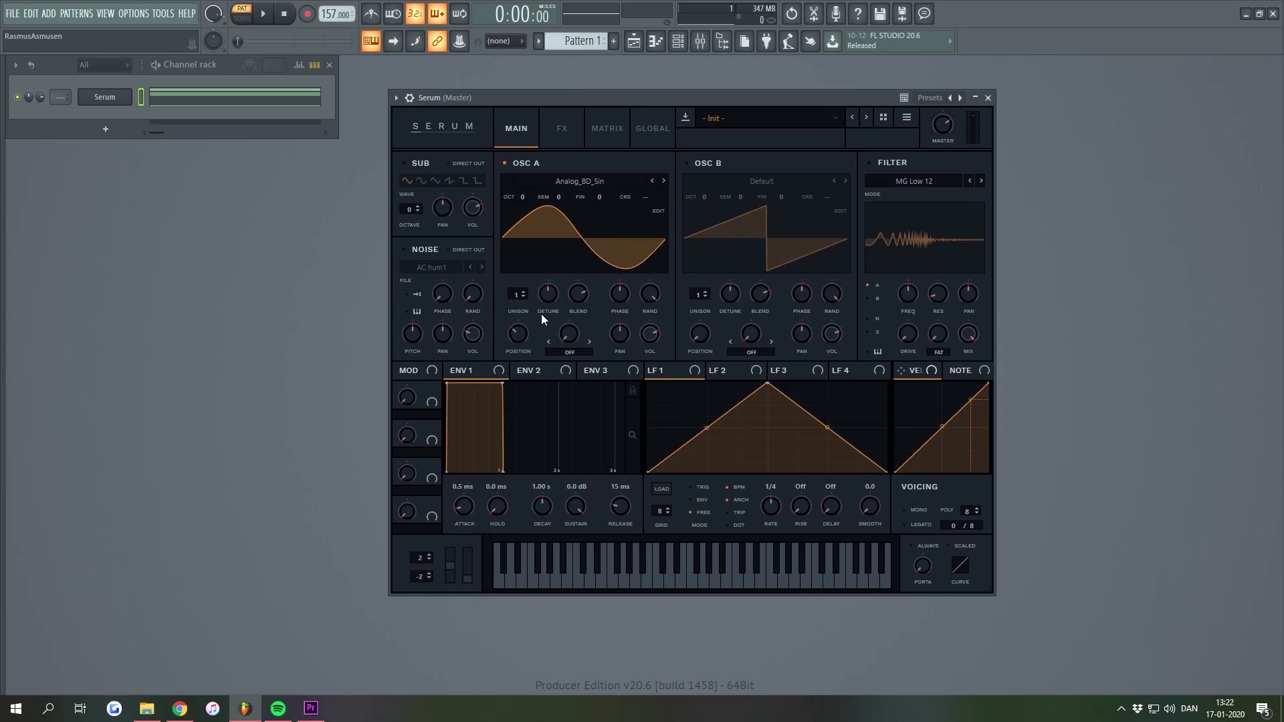
Set OSC A's warp mode to Bend +/- and bring the warp amount to -99% while auditioning the pattern
left_click(568, 352)
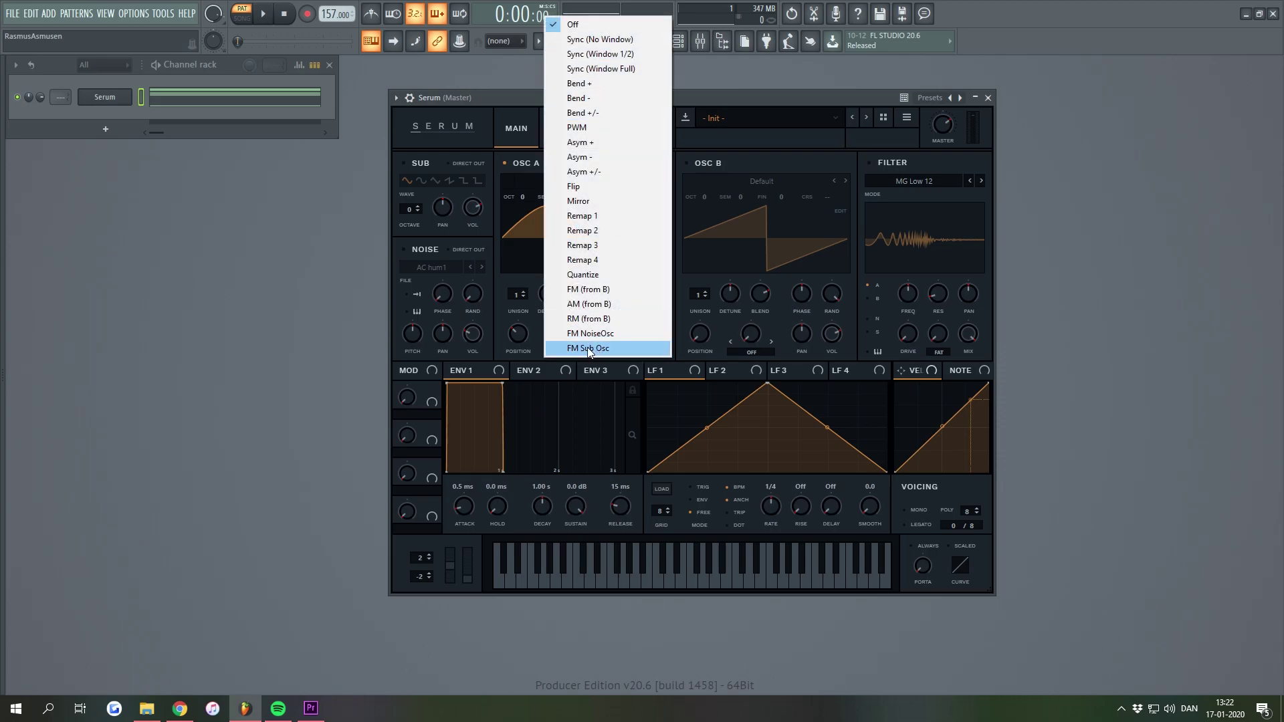
left_click(741, 95)
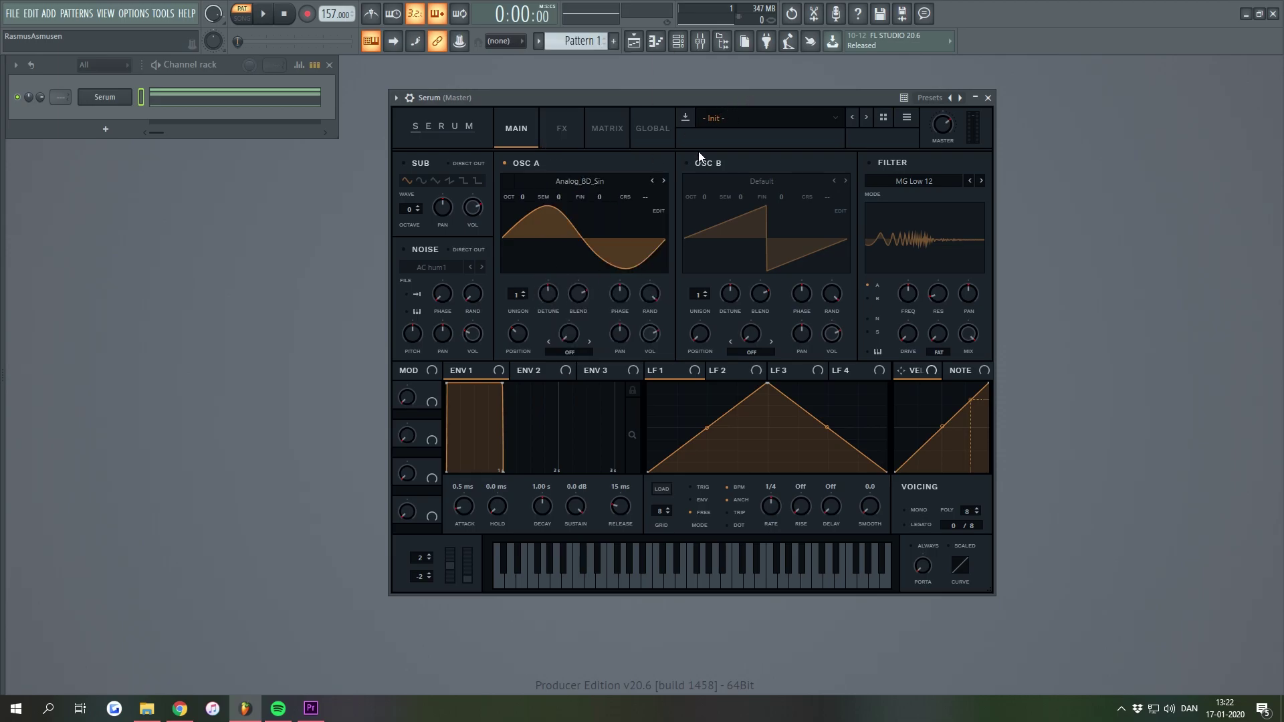
key("space")
left_click(570, 352)
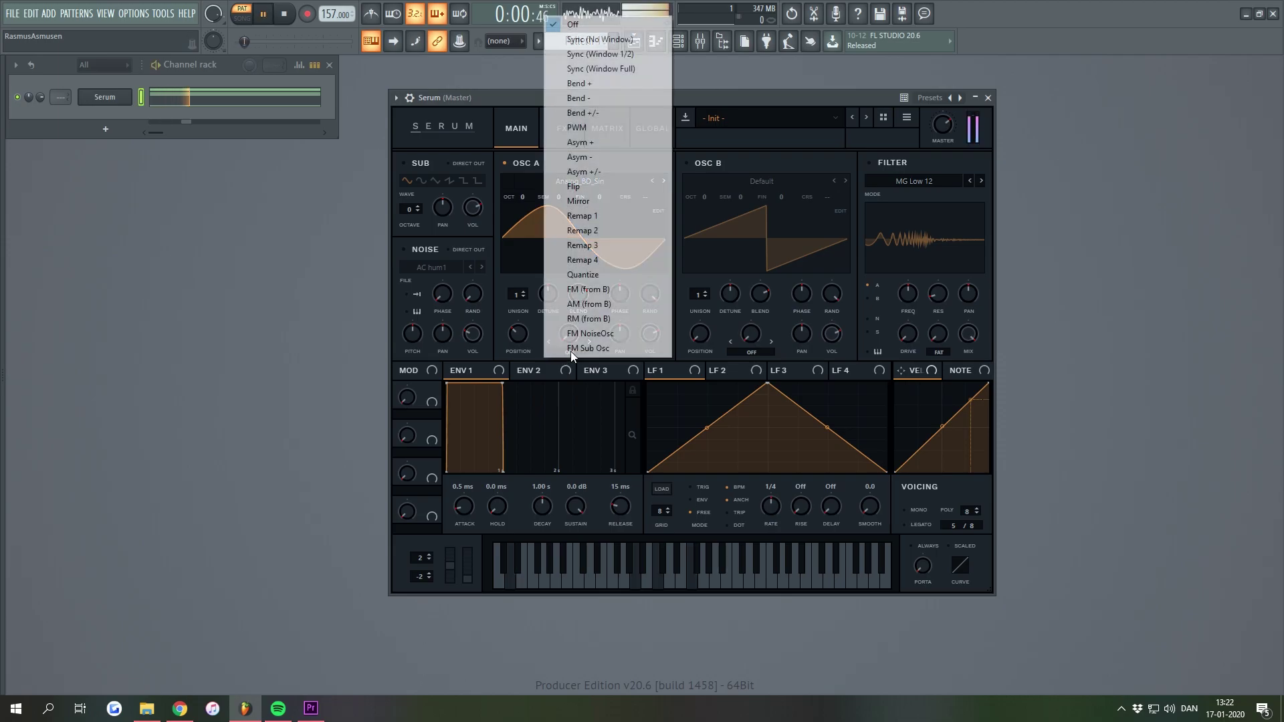
left_click(608, 114)
mouse_move(556, 336)
left_mouse_down()
mouse_move(567, 274)
mouse_move(560, 370)
mouse_move(592, 230)
mouse_move(575, 343)
left_mouse_up()
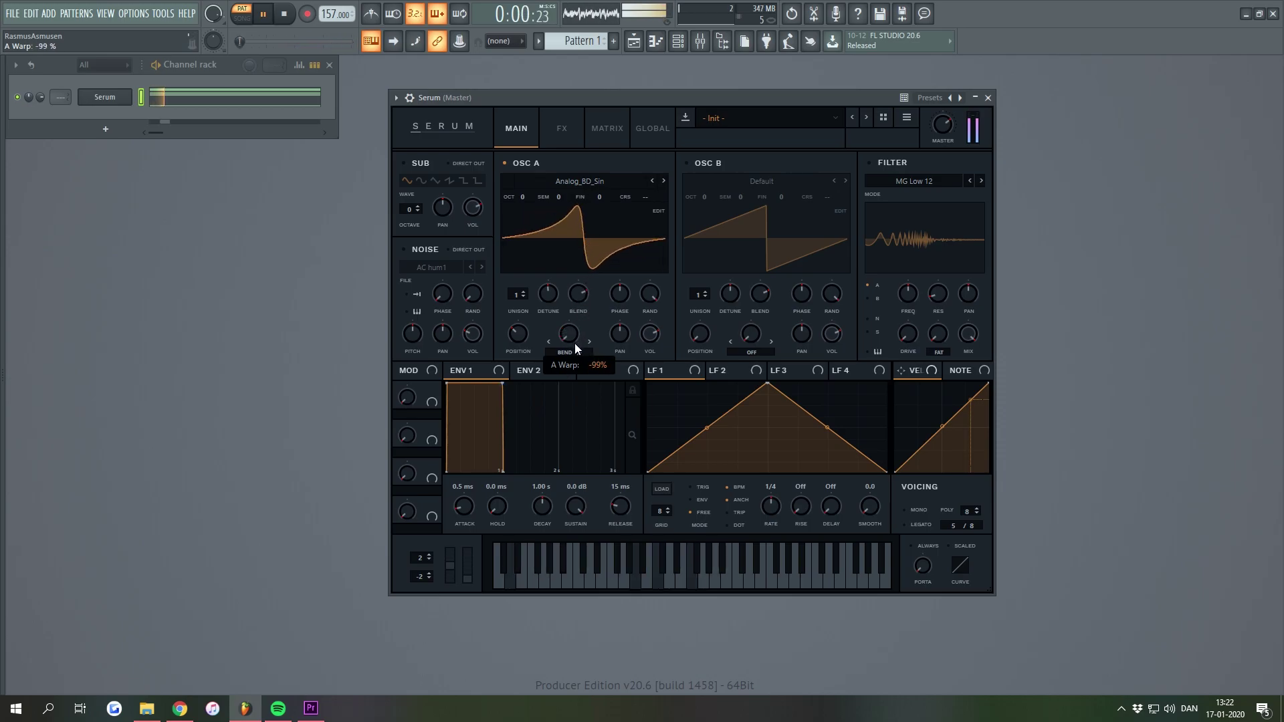
key("space")
left_click_drag(702, 102, 744, 102)
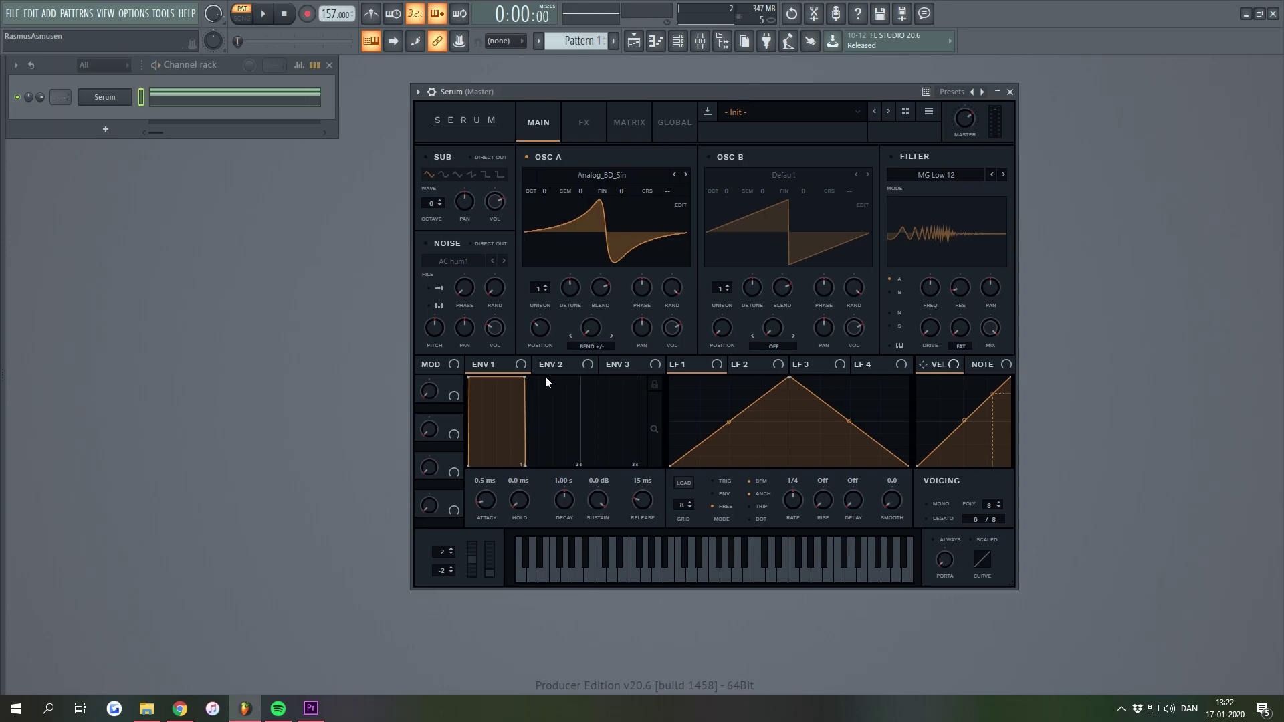
Set ENV 2 to 0% sustain and 381 ms decay, and assign it to OSC A's warp with a base amount of -44%
left_click_drag(603, 511, 581, 573)
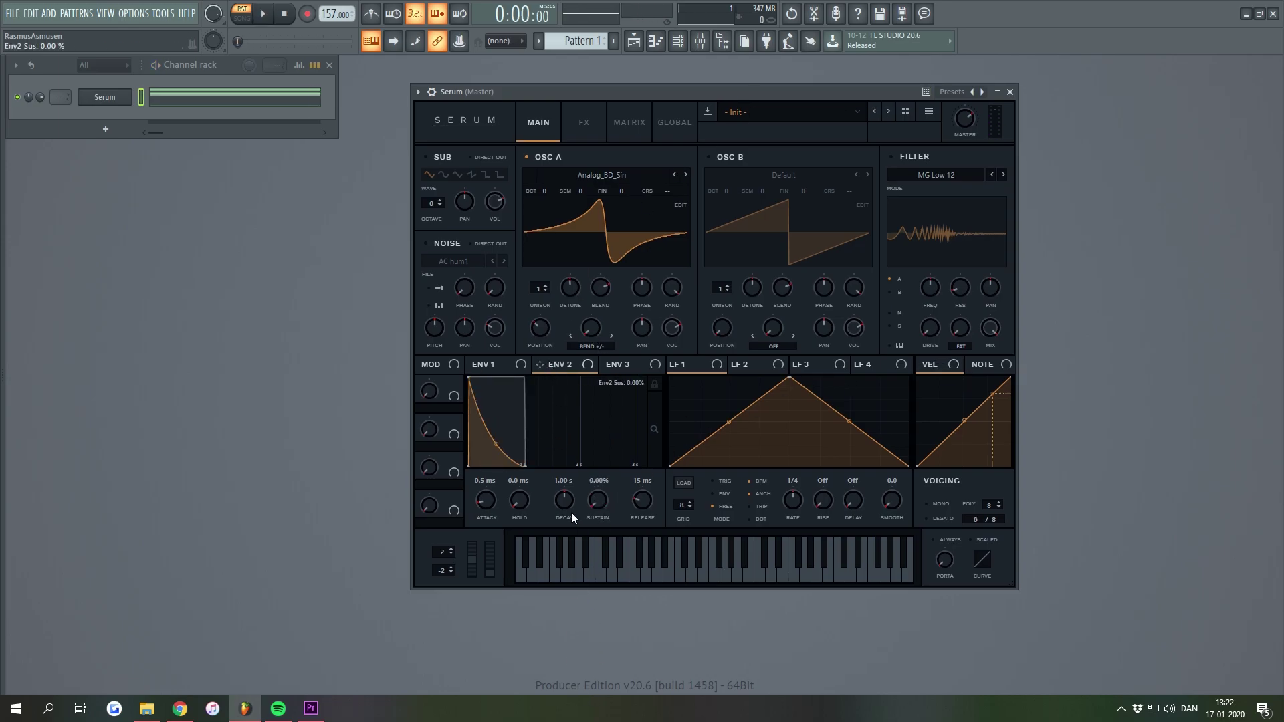
left_click_drag(595, 330, 604, 299)
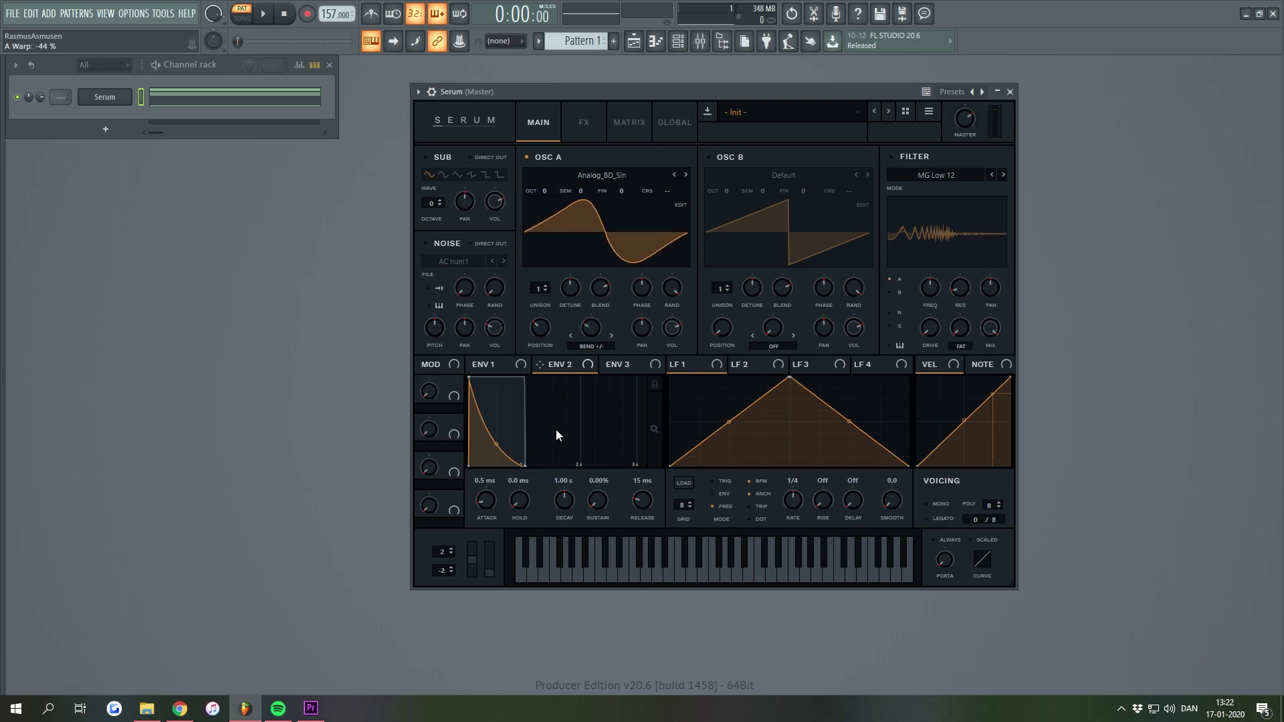
left_click_drag(560, 501, 559, 515)
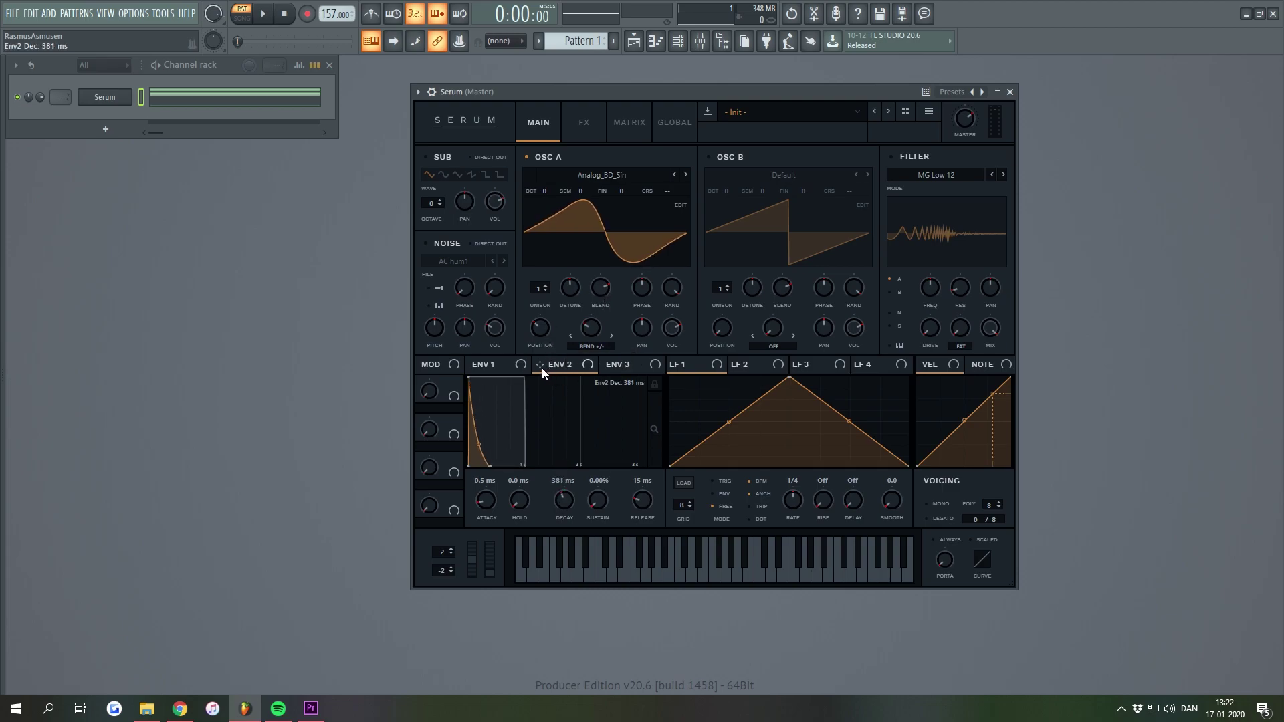
left_click_drag(542, 373, 590, 329)
Steepen ENV 2's decay curve to about 72% and set its decay to 519 ms while the pattern plays
key("space")
mouse_move(563, 500)
left_mouse_down()
mouse_move(558, 487)
mouse_move(566, 510)
left_mouse_up()
left_click_drag(480, 444, 480, 460)
left_click_drag(562, 498, 563, 487)
left_click(486, 460)
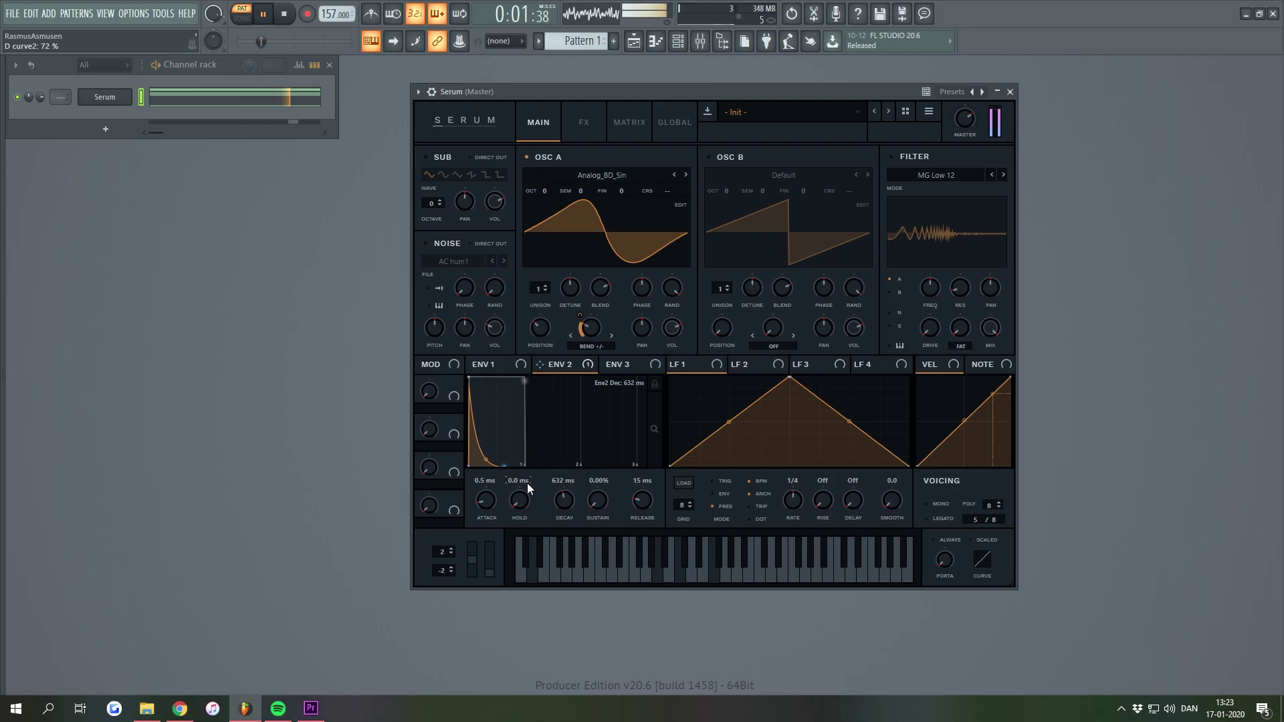
left_click_drag(573, 498, 569, 501)
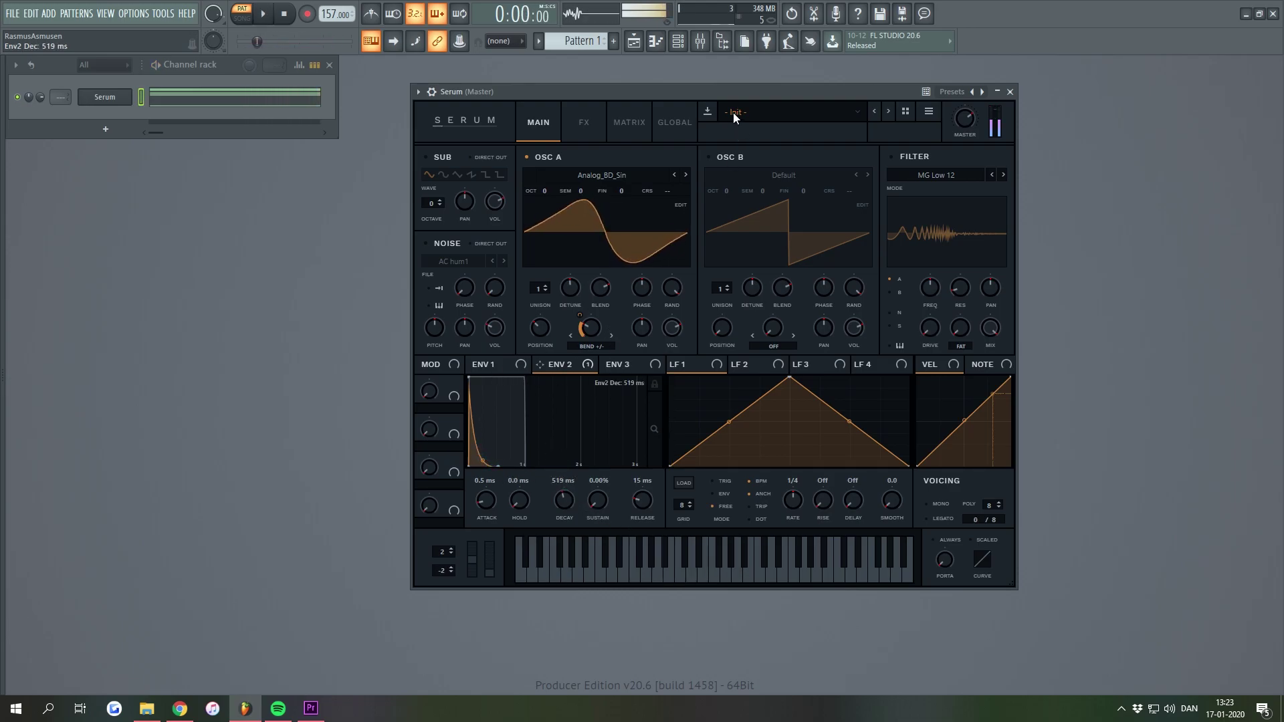
key("space")
Set ENV 1's attack to 41 ms and its release to 205 ms
left_click(515, 368)
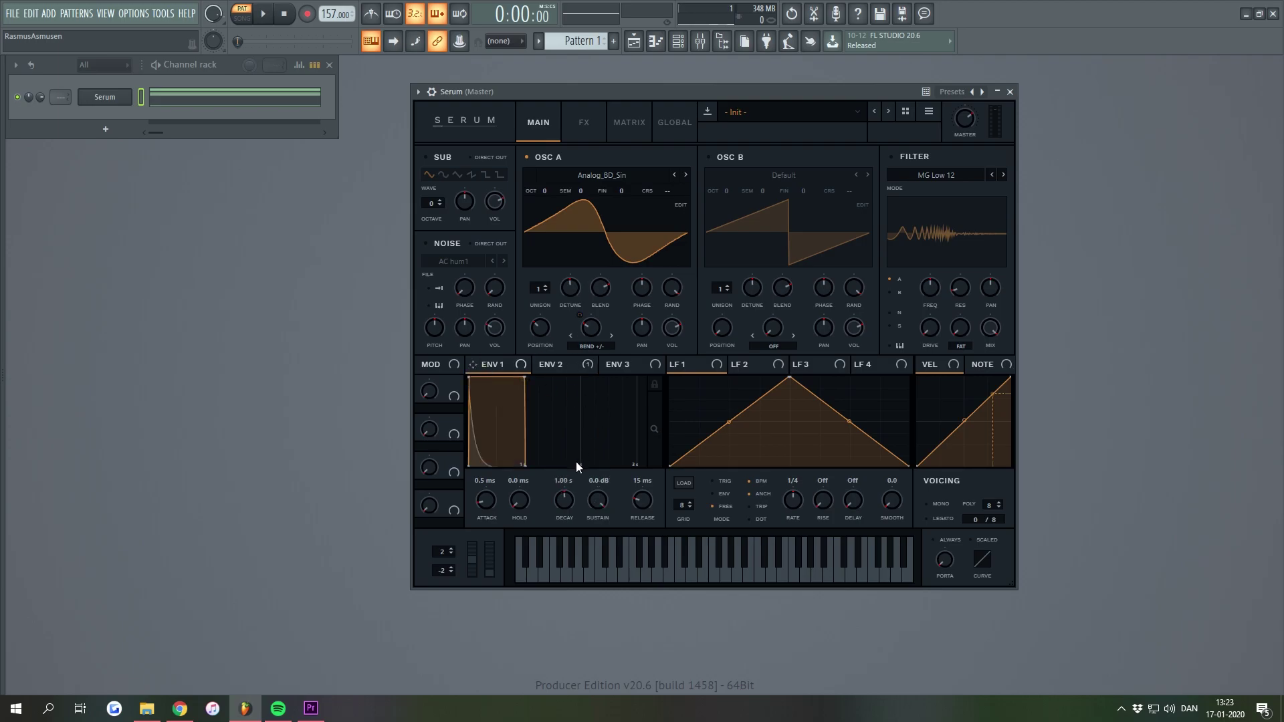
left_click_drag(484, 501, 482, 475)
left_click_drag(643, 500, 641, 477)
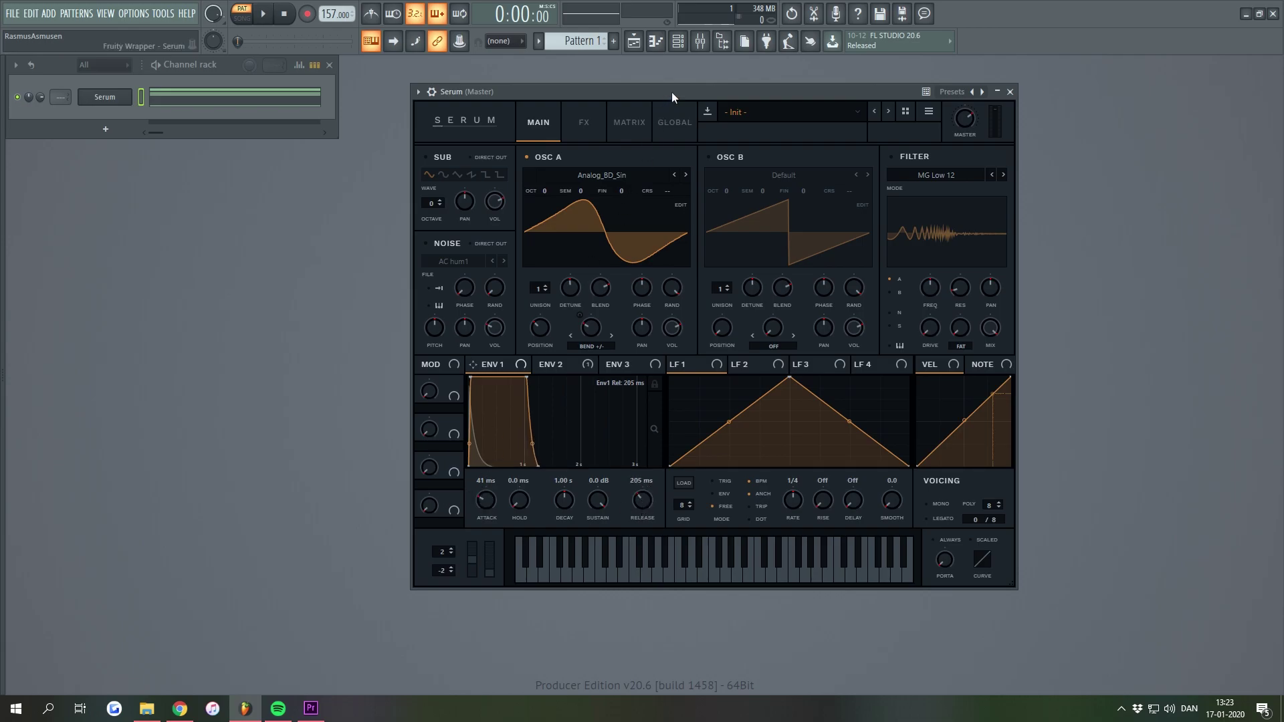
Refine ENV 1 during playback with an attack of 71 ms and a release of 446 ms
key("space")
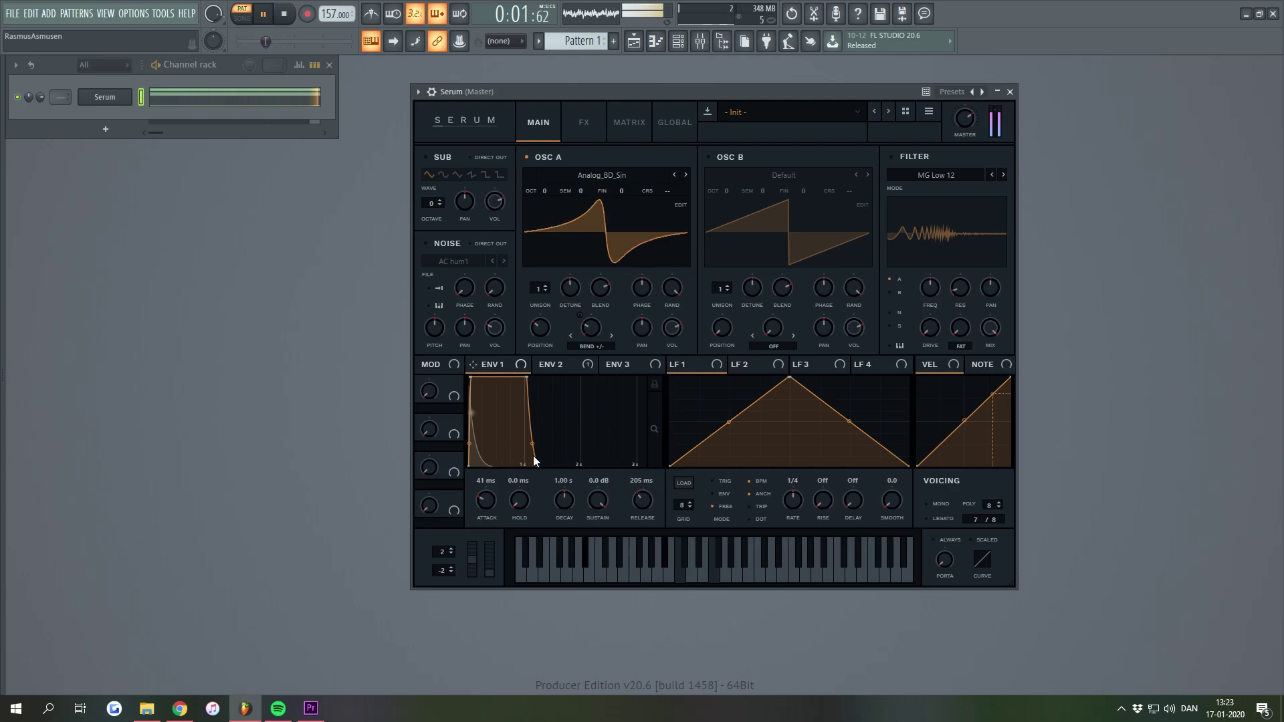
left_click_drag(482, 501, 476, 441)
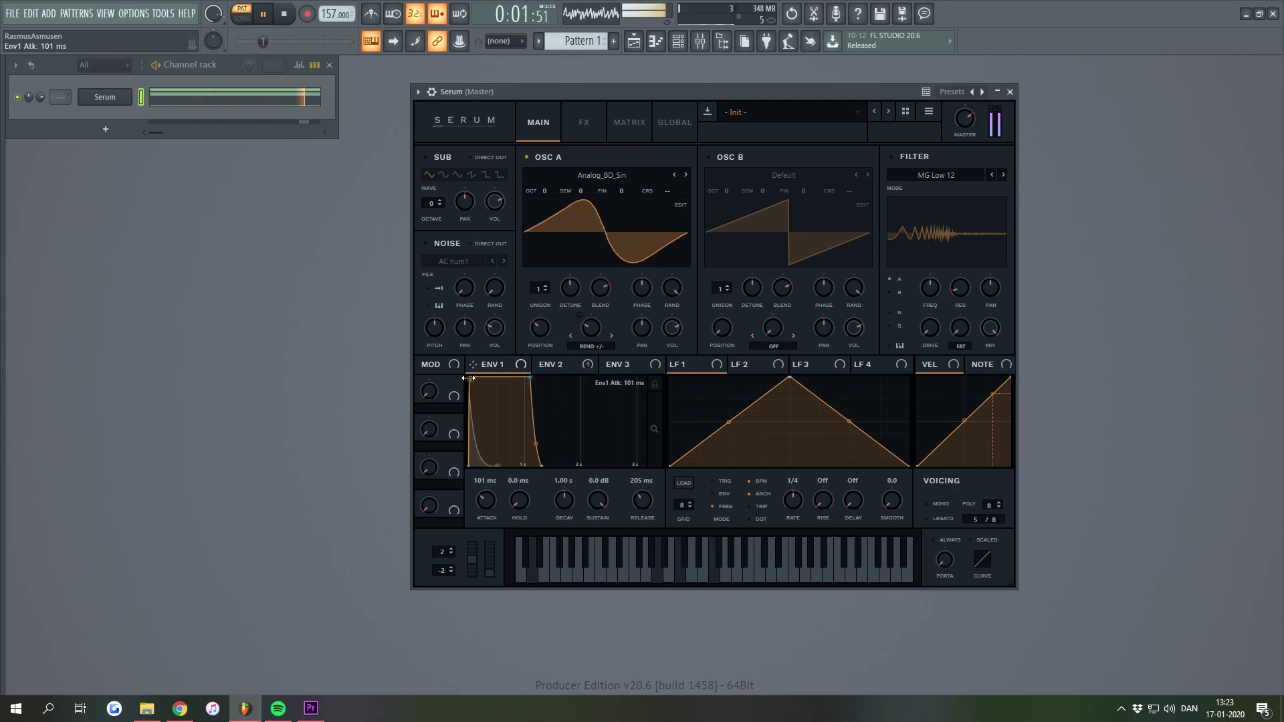
left_click_drag(485, 501, 478, 370)
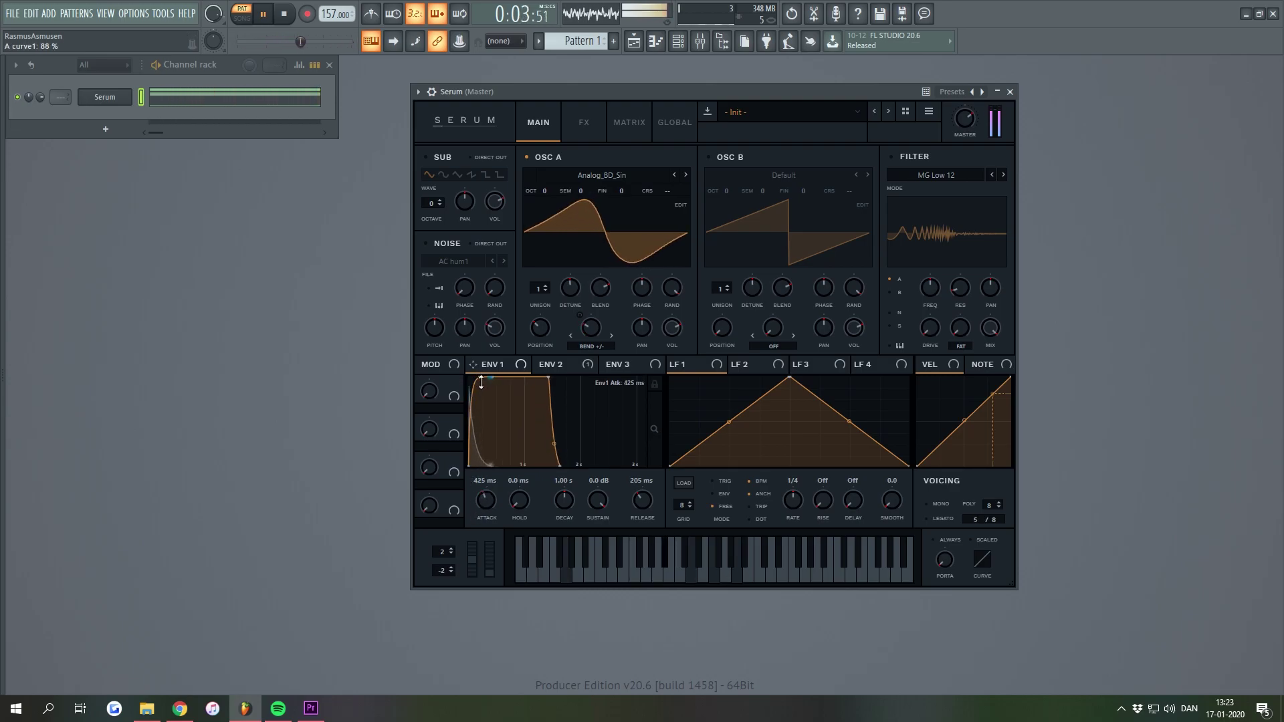
left_click_drag(480, 503, 489, 515)
left_click_drag(641, 510, 642, 497)
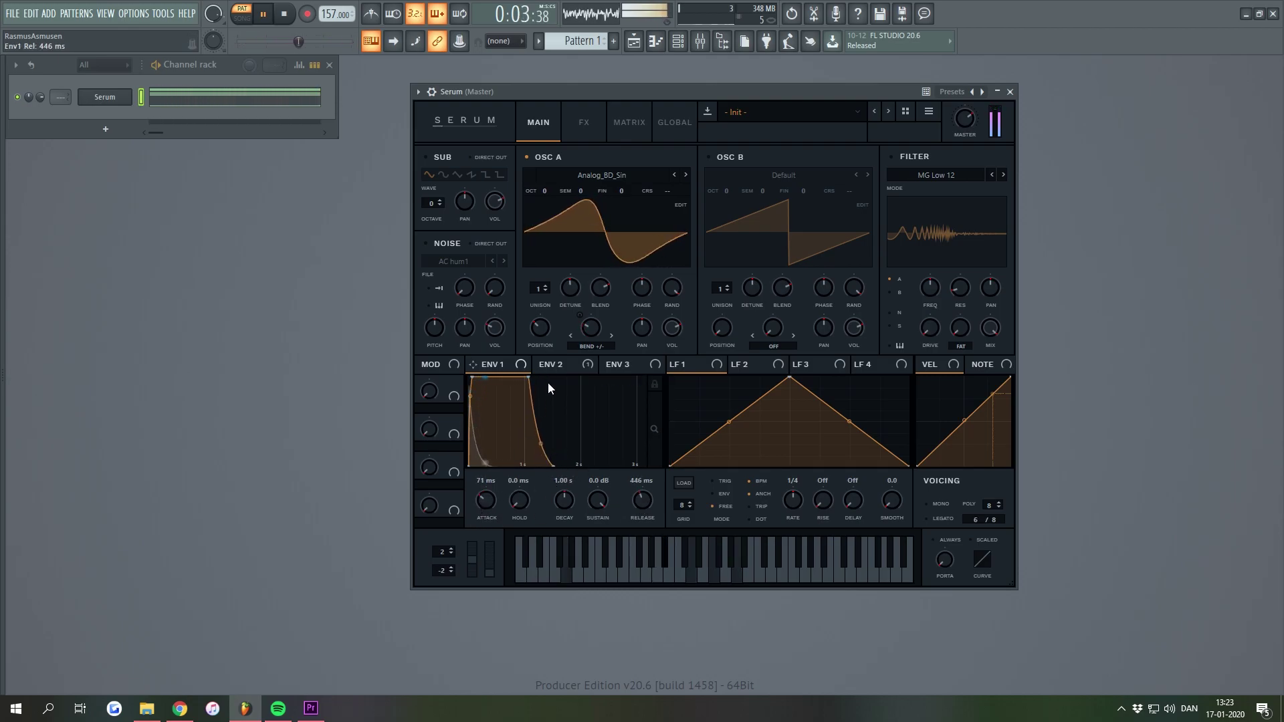
Soften the onset of the warp modulation by setting ENV 2's attack to 88 ms
left_click(554, 364)
left_click_drag(492, 491, 491, 470)
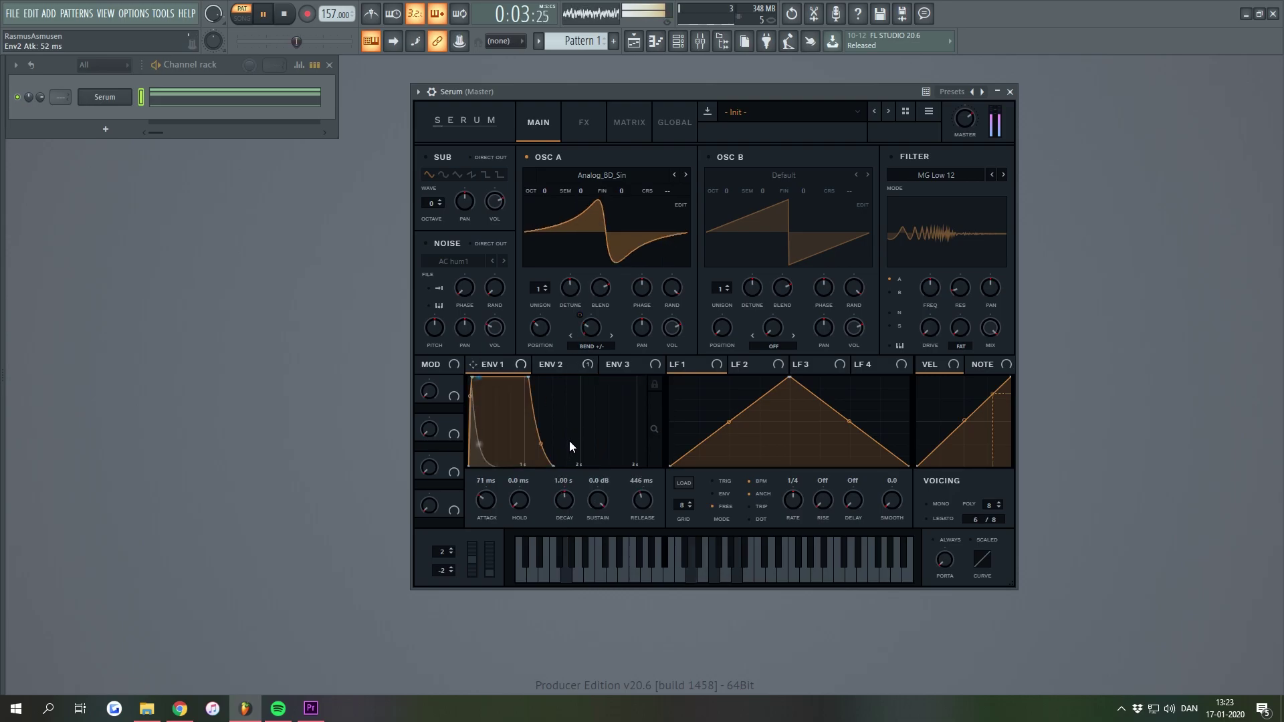
mouse_move(482, 495)
left_mouse_down()
mouse_move(492, 475)
mouse_move(487, 500)
left_mouse_up()
left_click(482, 367)
left_click(552, 367)
Set ENV 1's attack to 132 ms and its sustain to -6.9 dB
left_click(504, 367)
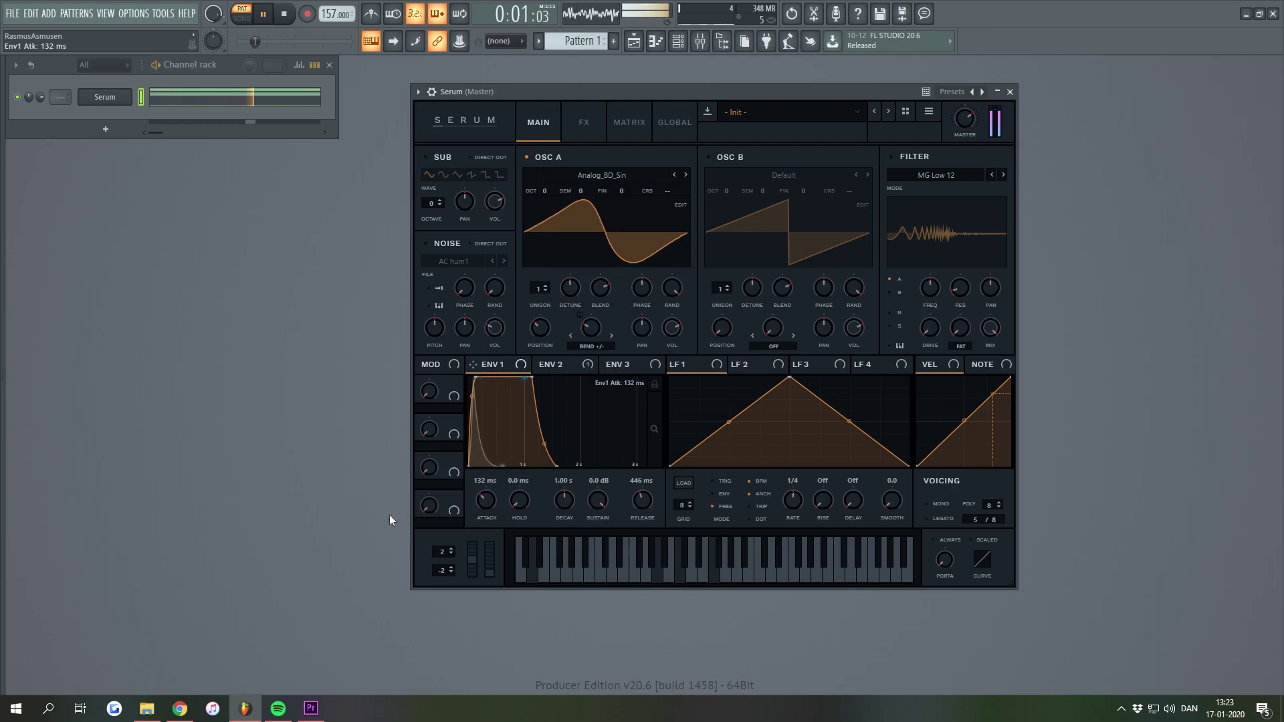
left_click_drag(597, 501, 592, 548)
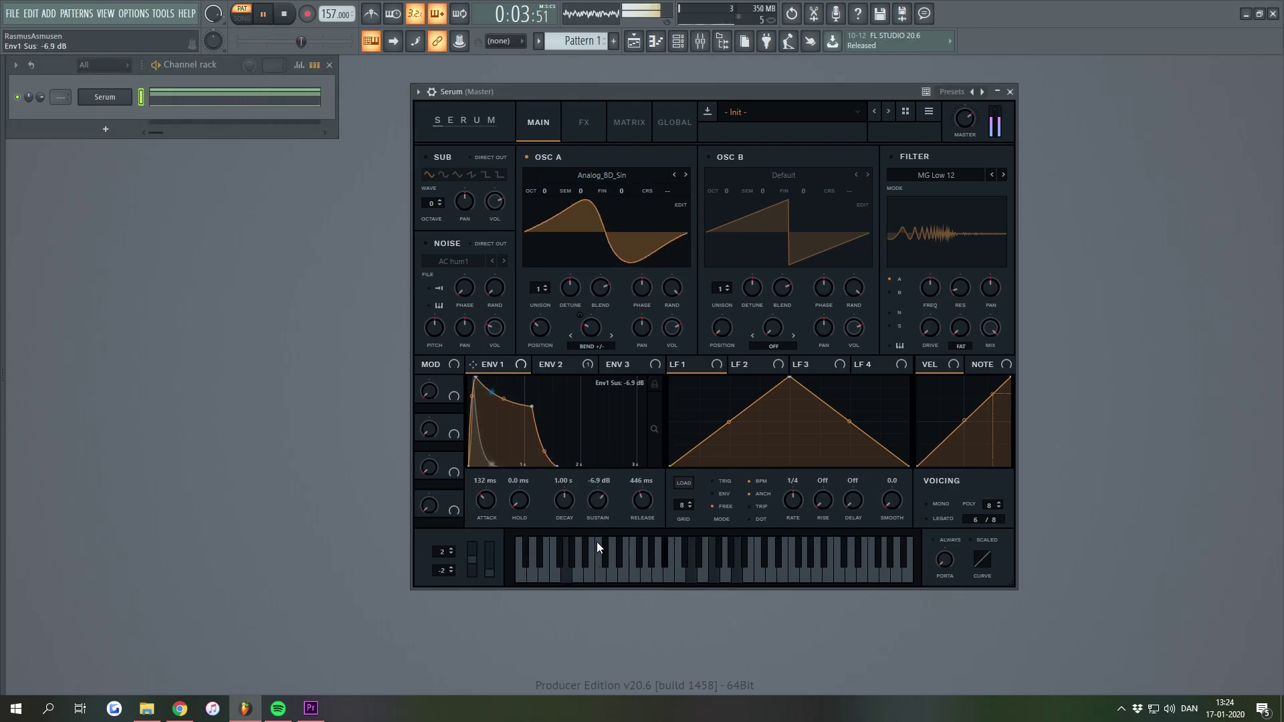
Fine-tune the ENV 2 modulation depth on OSC A's warp and audition it with single notes and the pattern
left_click(577, 360)
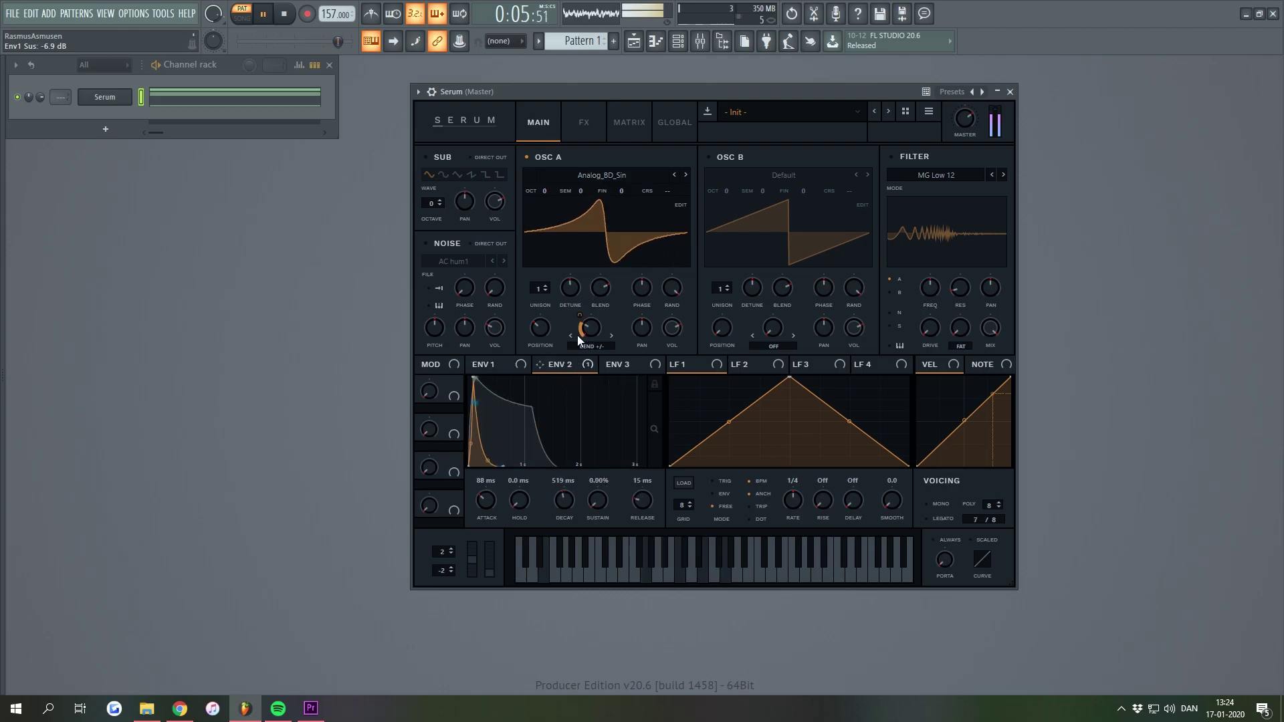
left_click_drag(580, 314, 572, 385)
left_click_drag(589, 272, 588, 270)
key("space")
key("q")
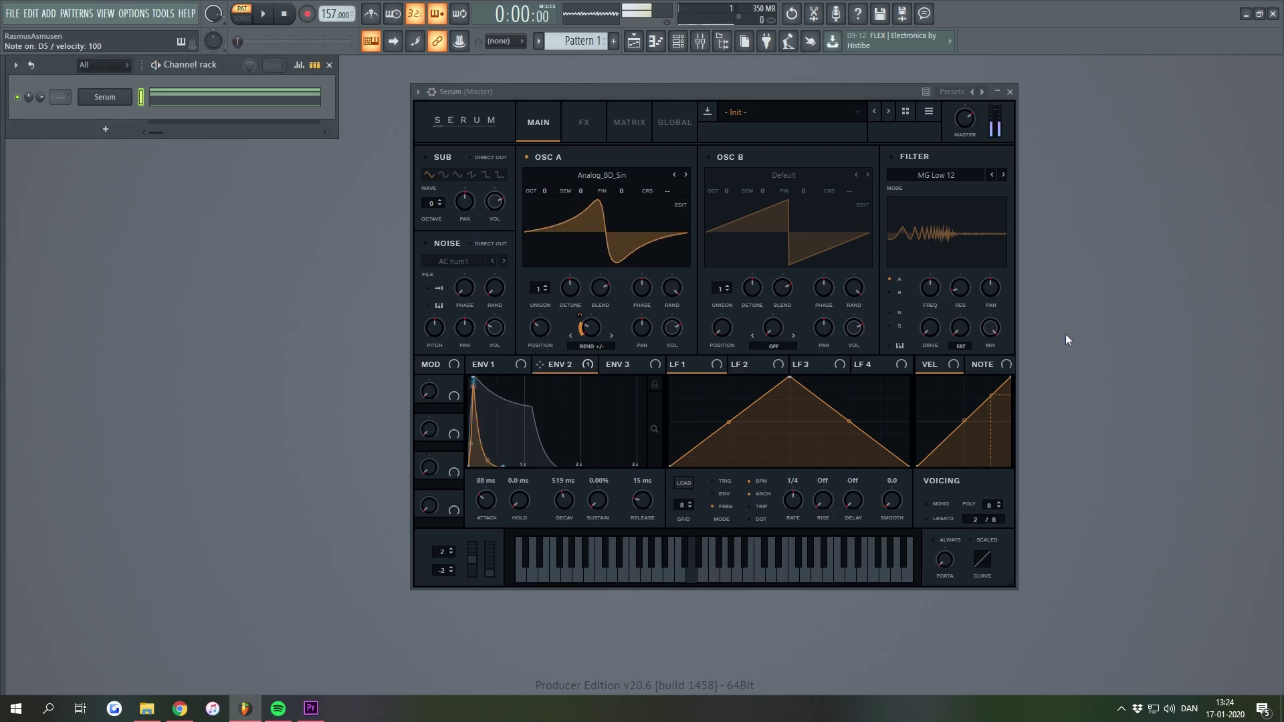
key("q")
key("space")
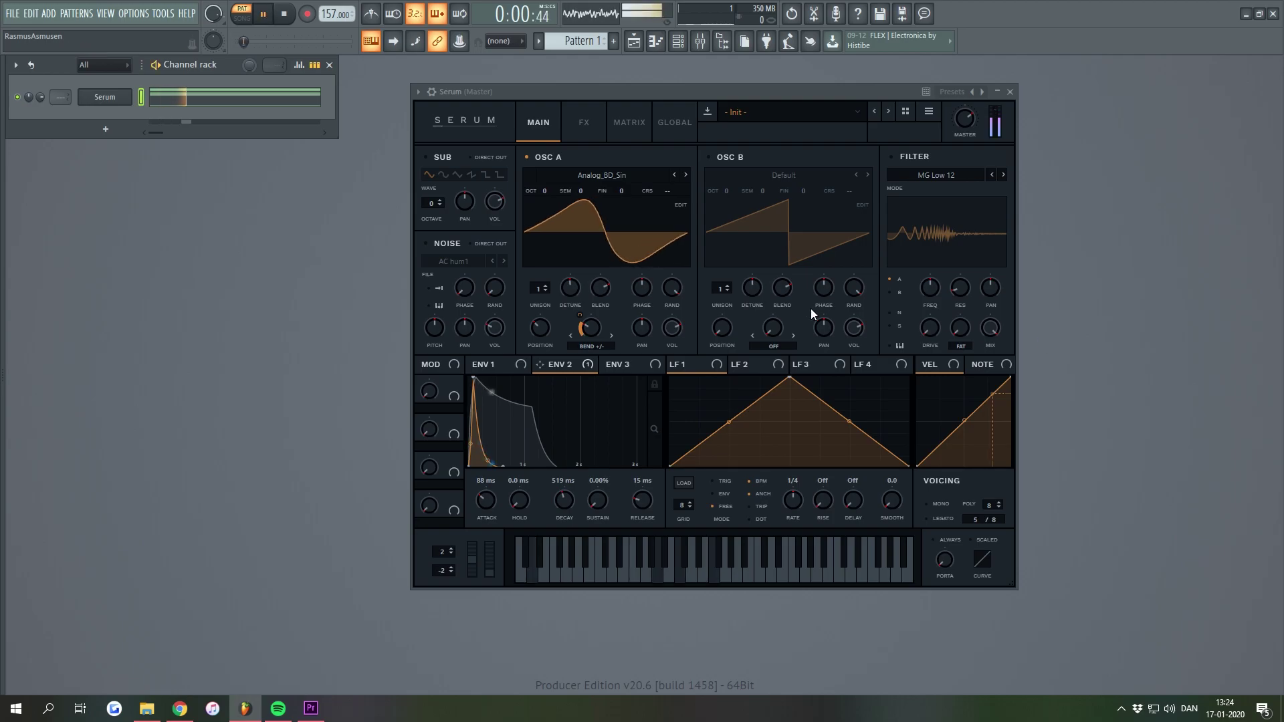
Adjust ENV 1's attack to 141 ms with a 58% attack curve
left_click(495, 362)
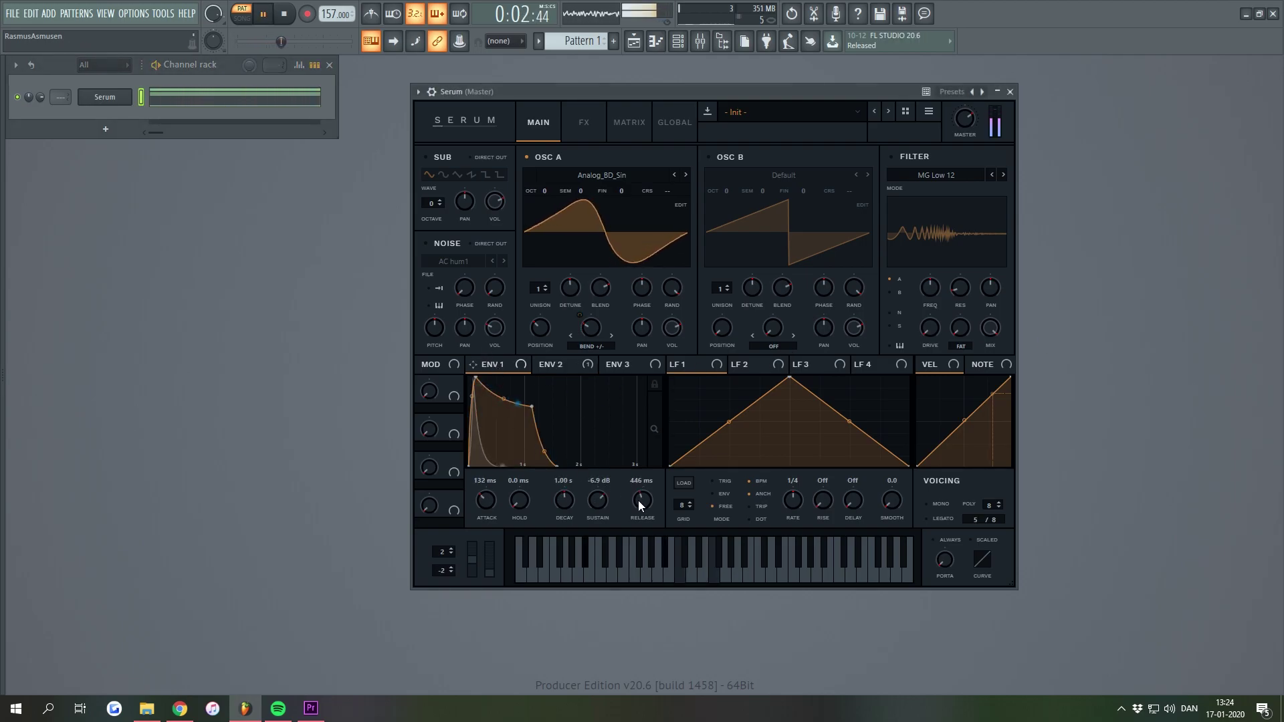
key("space")
key("ctrl+z")
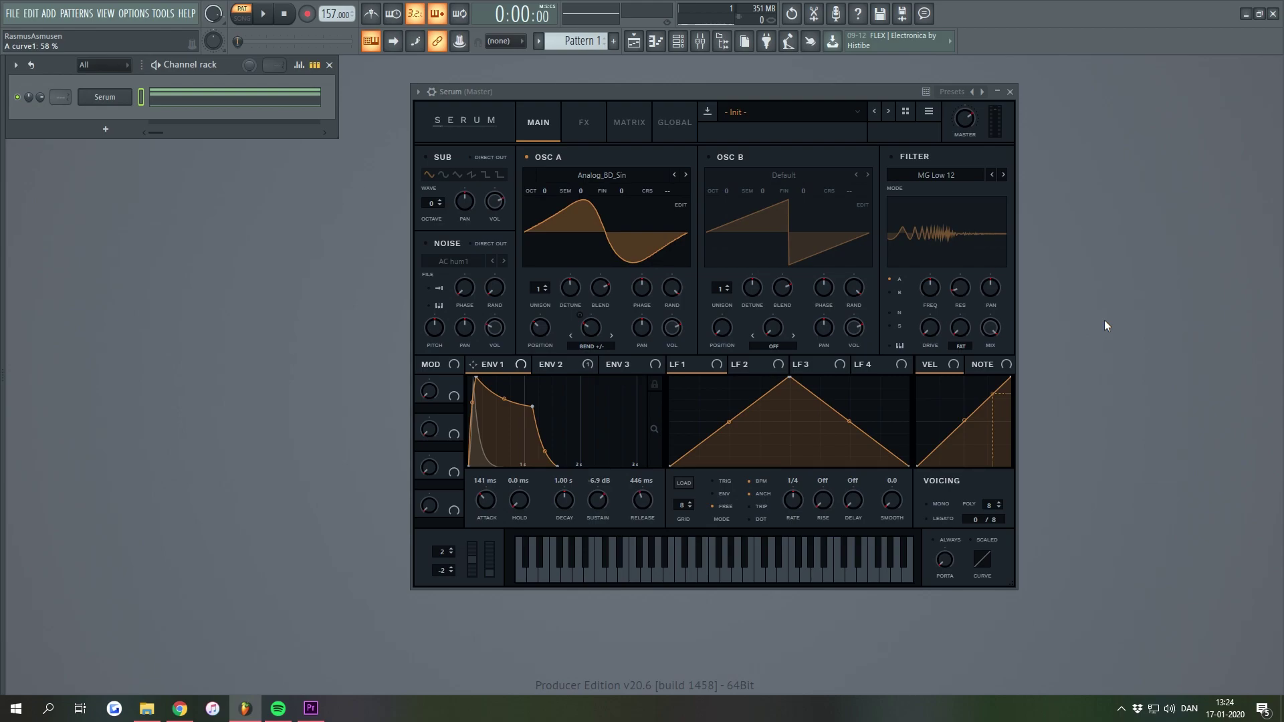
Turn on OSC B with its default saw wavetable
left_click_drag(627, 87, 618, 93)
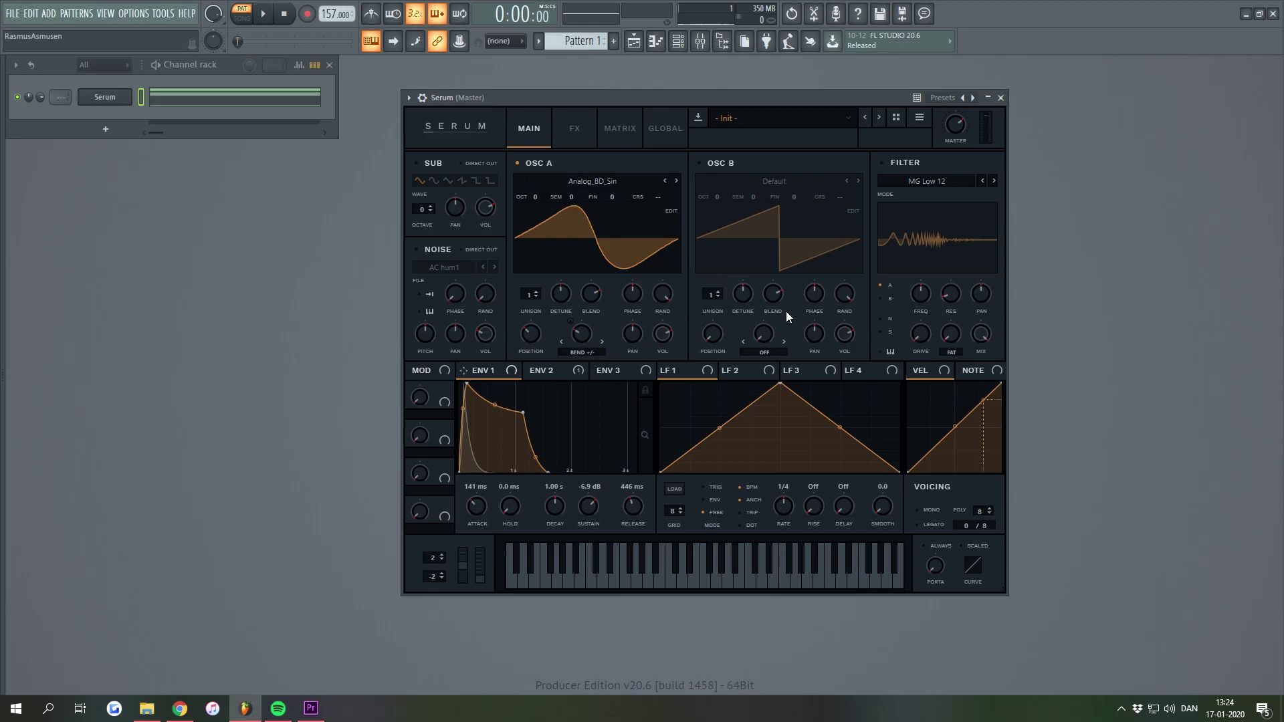
left_click(728, 164)
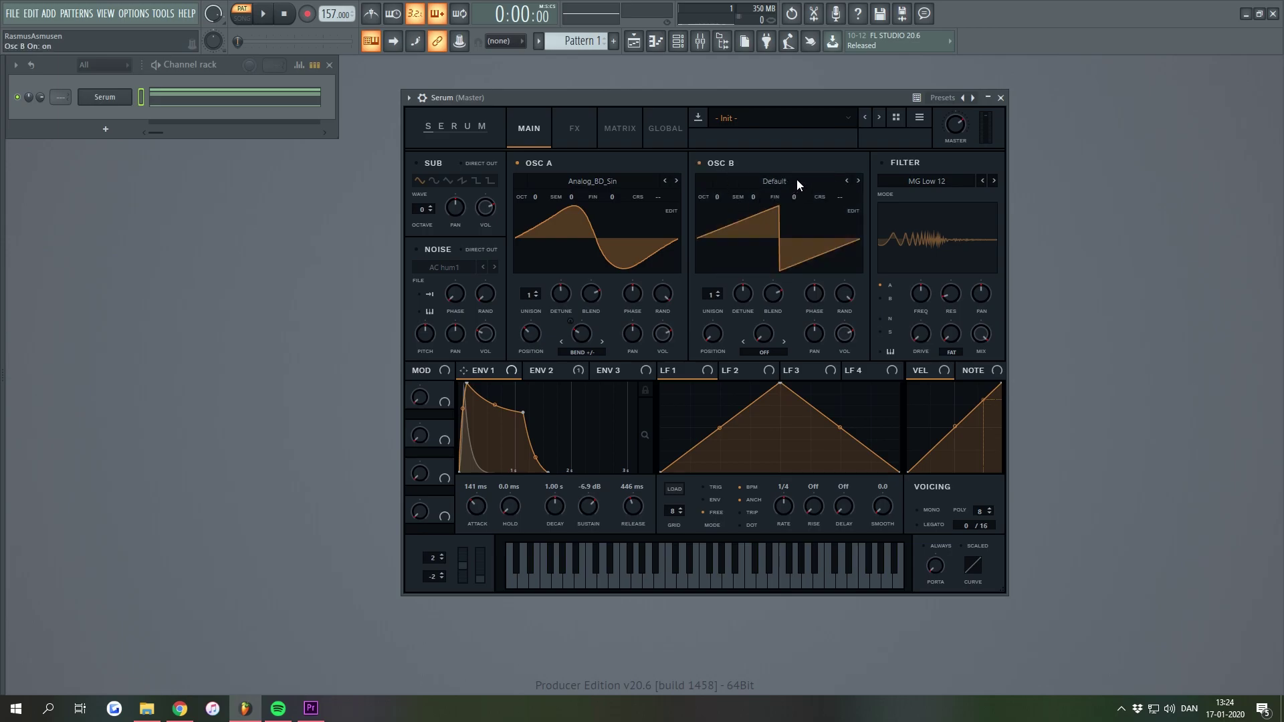
Load the PWM Juno wavetable from the Analog category into OSC B
left_click(797, 180)
mouse_move(844, 196)
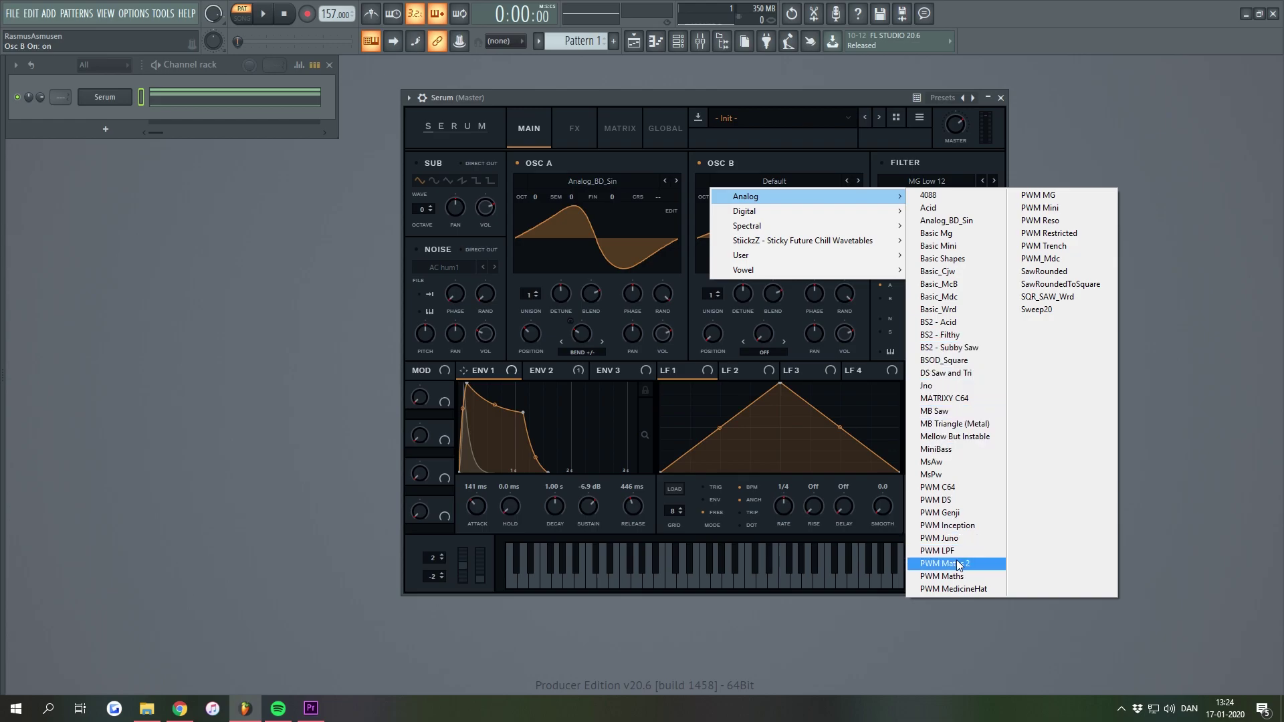
left_click(952, 538)
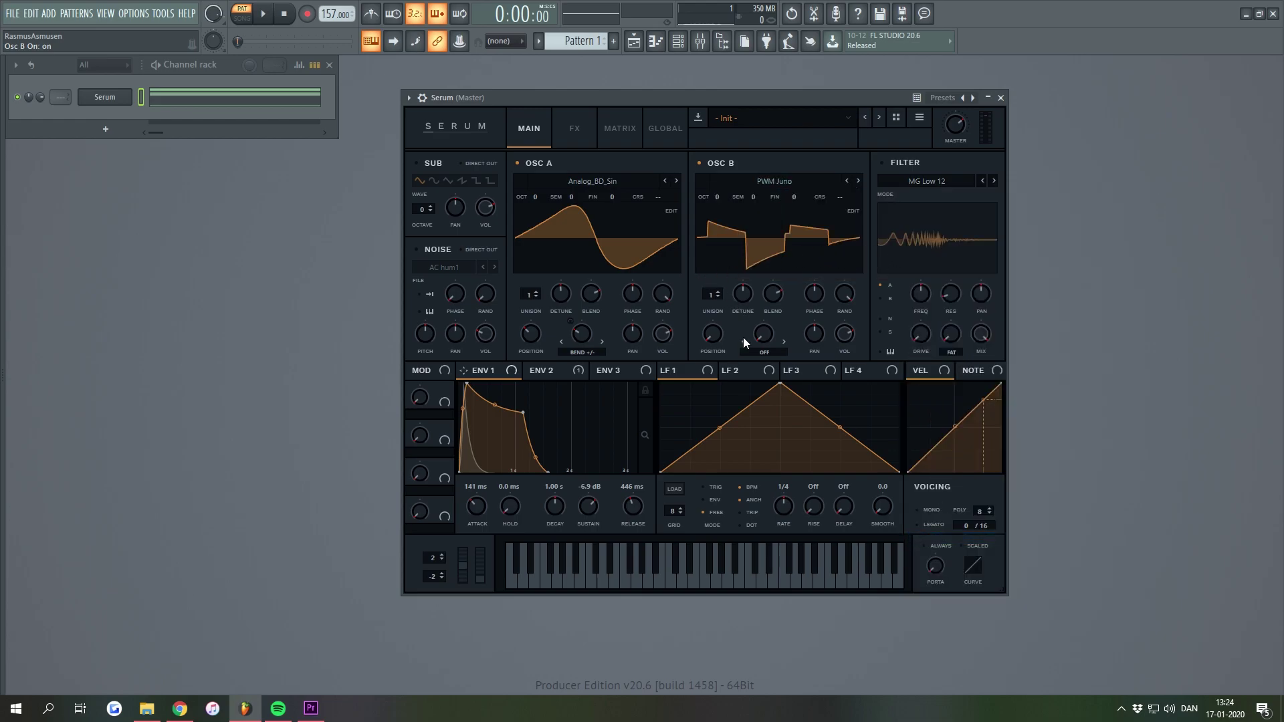
left_click_drag(783, 97, 756, 93)
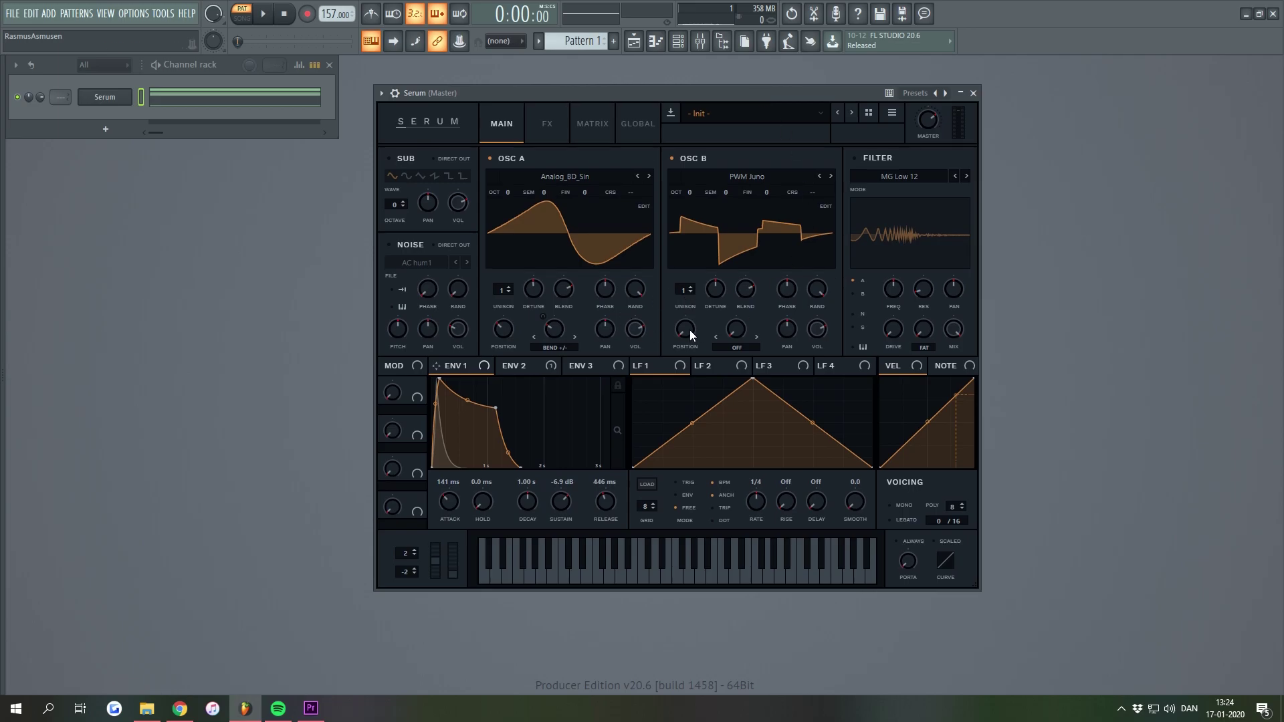
Play the pattern and try OSC B's wavetable position at 90 with no warp
left_click_drag(685, 331, 680, 373)
left_click(736, 347)
left_click(737, 125)
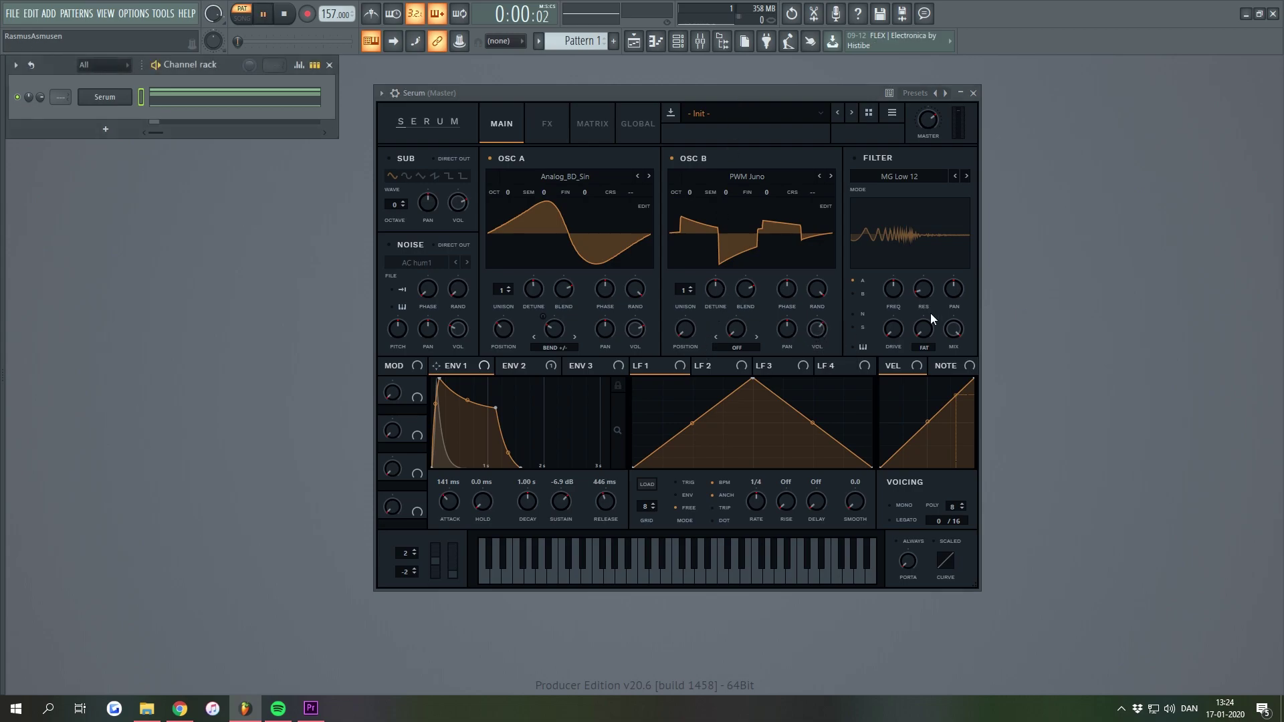
key("space")
scroll(812, 339, "down", 1)
left_click_drag(685, 328, 697, 207)
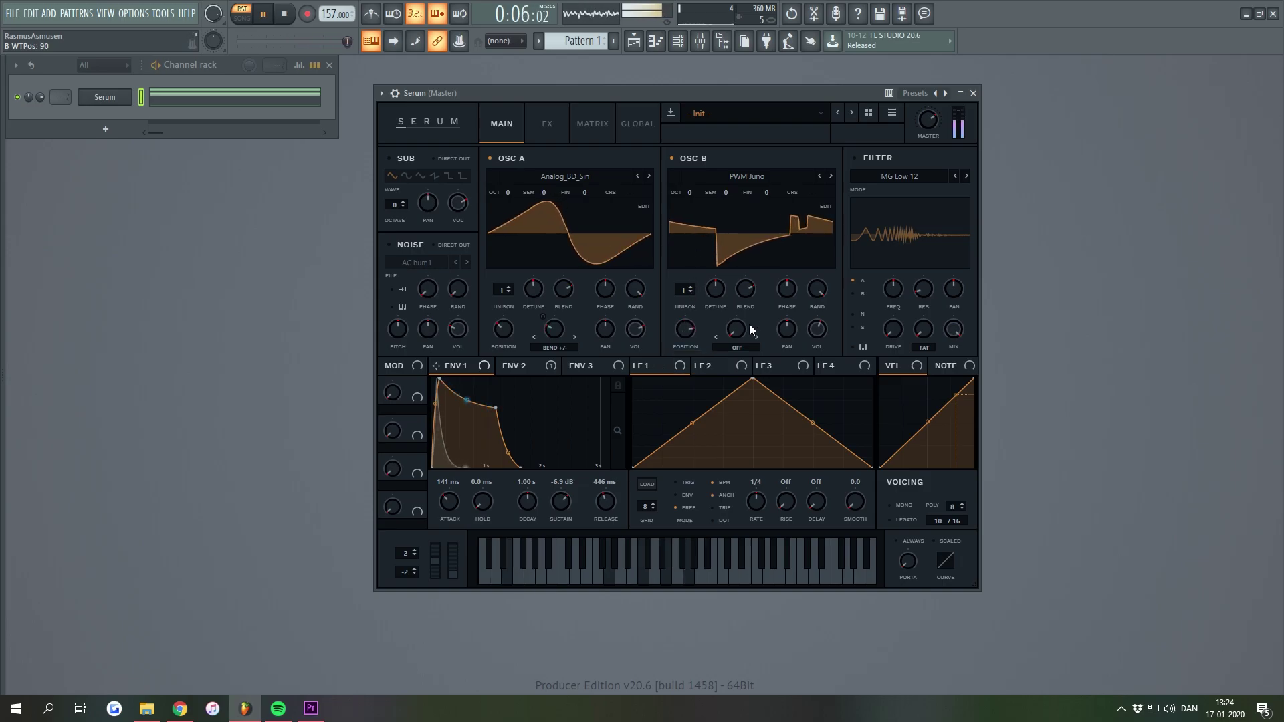
Try the FM (from A) warp mode on OSC B and lower its volume to 48%
left_click(736, 347)
left_click(762, 631)
left_click_drag(750, 335, 732, 244)
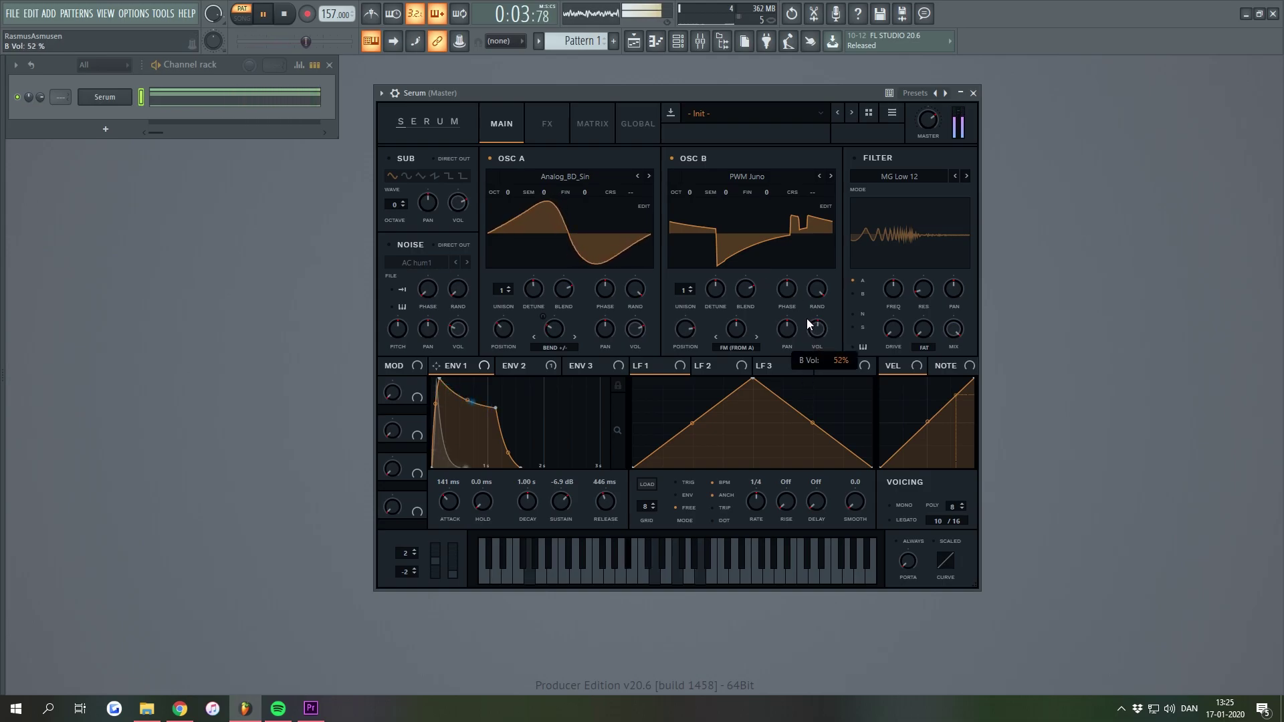
scroll(805, 354, "down", 2)
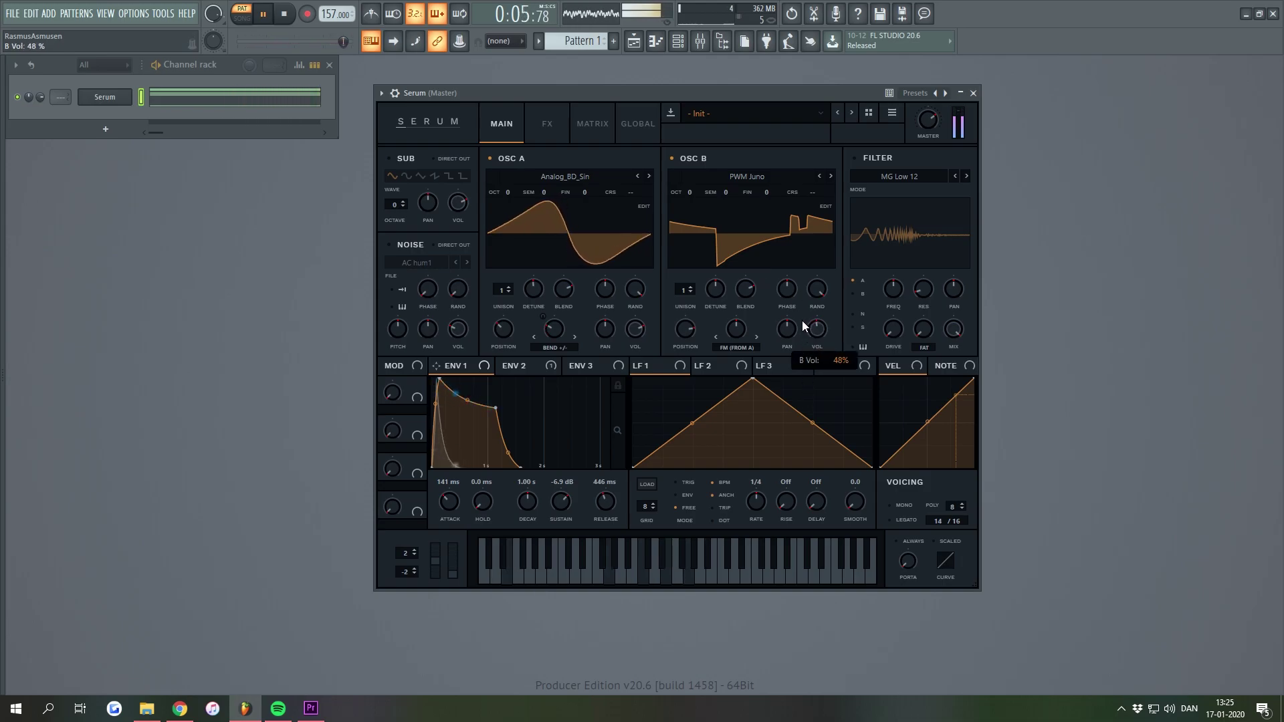
Try OSC B at a lower wavetable position with the AM (from A), RM (from A) and FM NoiseOsc warp modes
left_click_drag(686, 328, 683, 415)
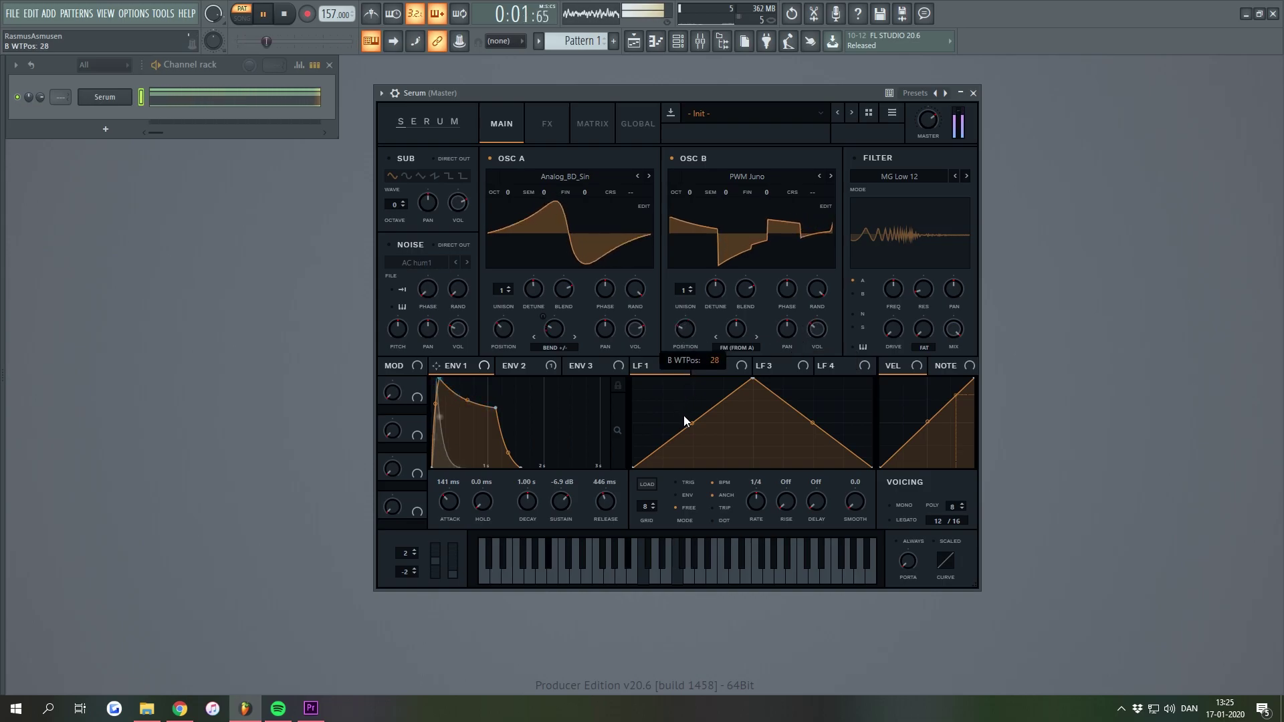
left_click(756, 337)
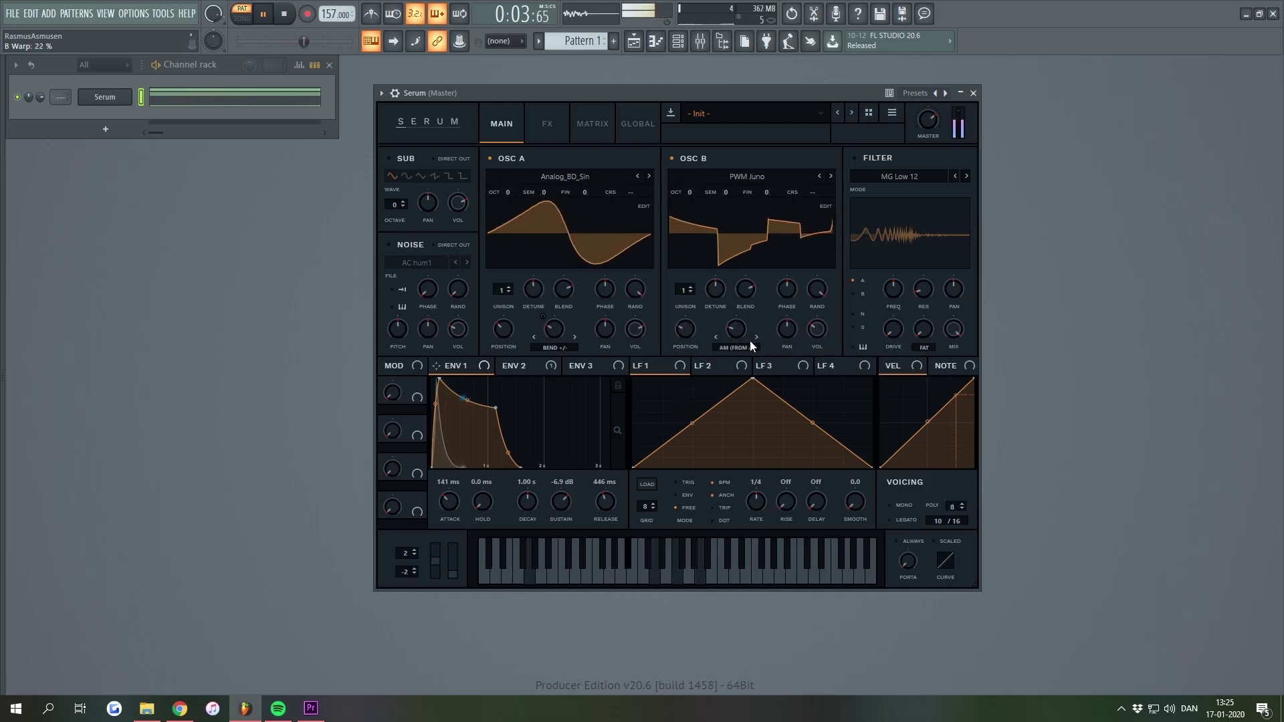
left_click_drag(735, 328, 703, 308)
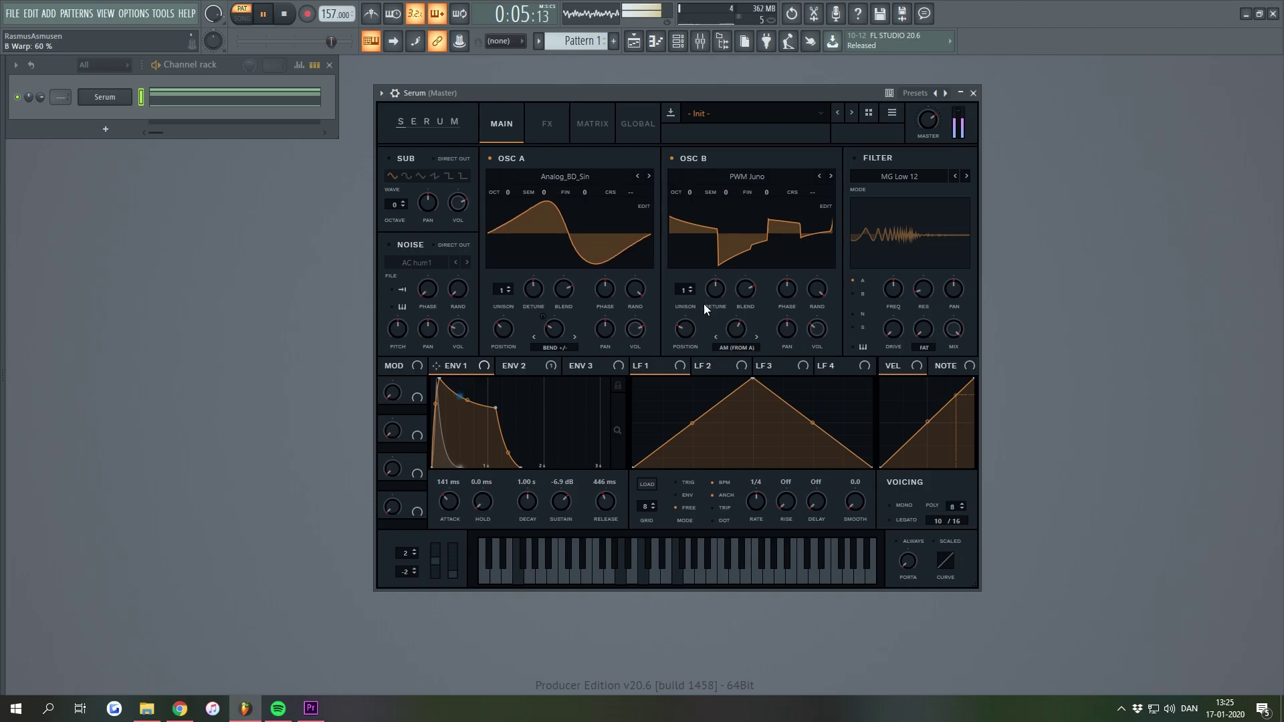
left_click(756, 337)
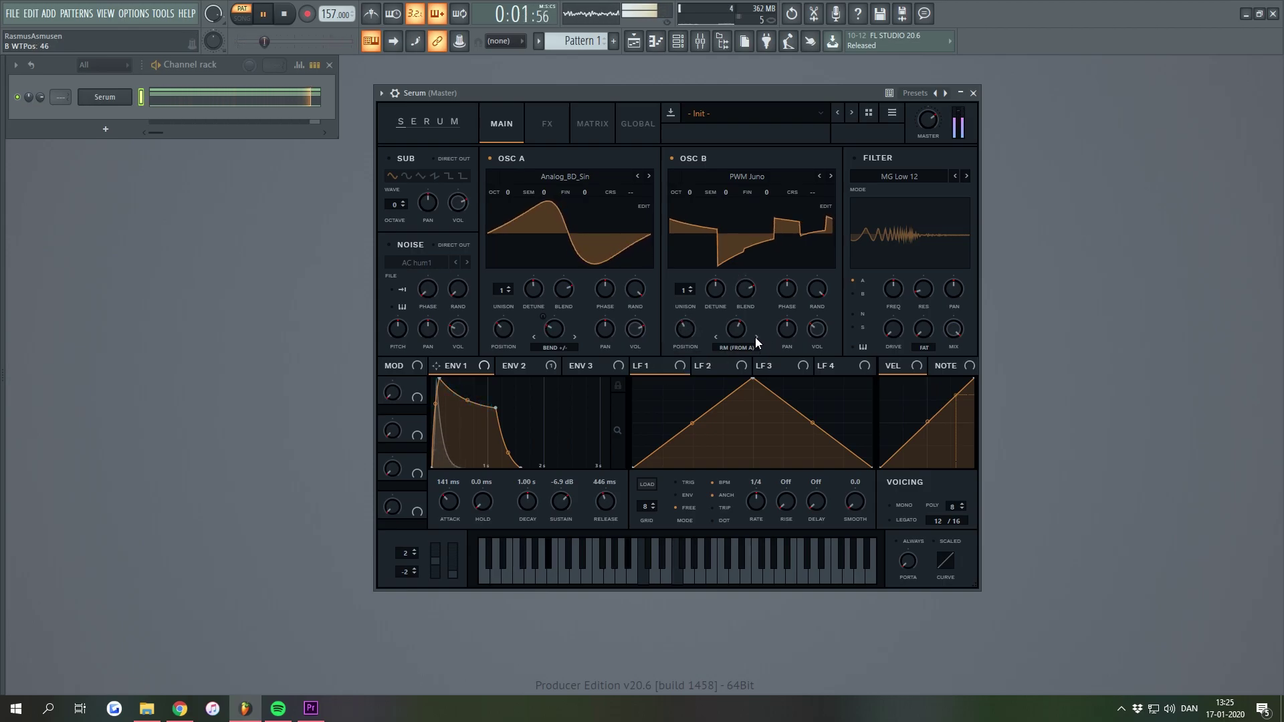
left_click(756, 337)
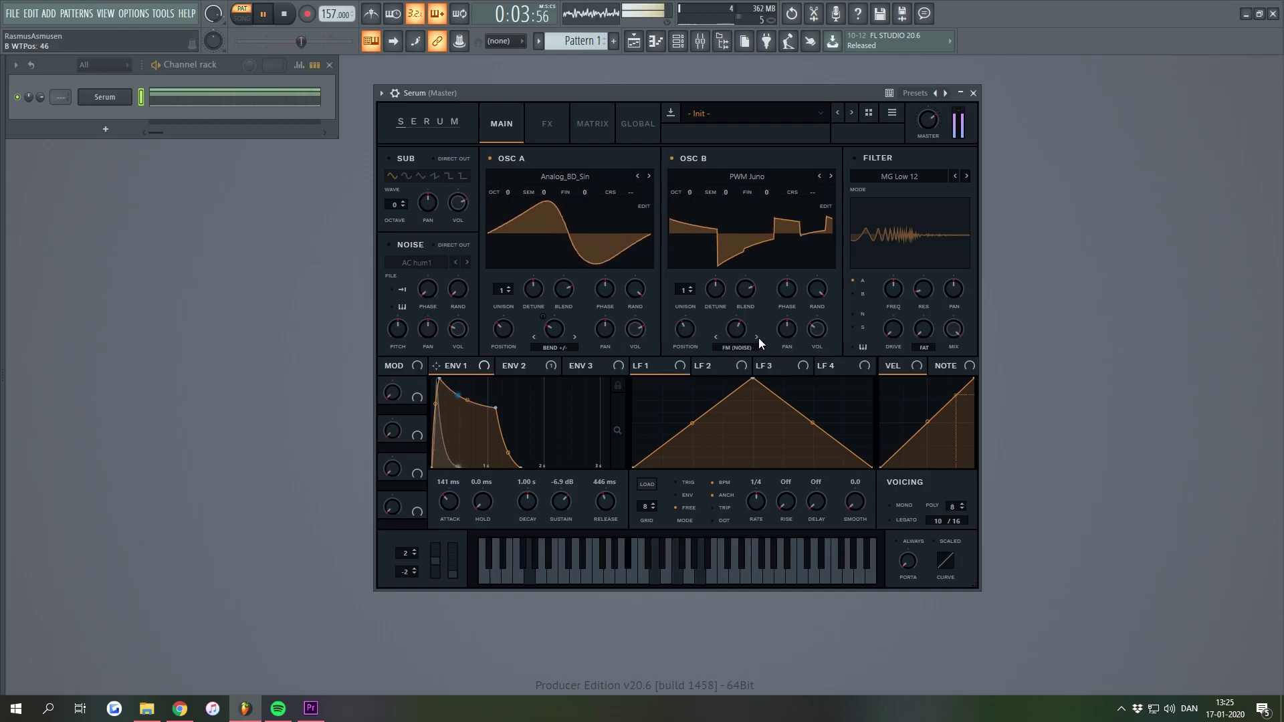
Set OSC B's warp mode to Bend +/-, adjust the warp amount and raise the wavetable position to 107
left_click(744, 348)
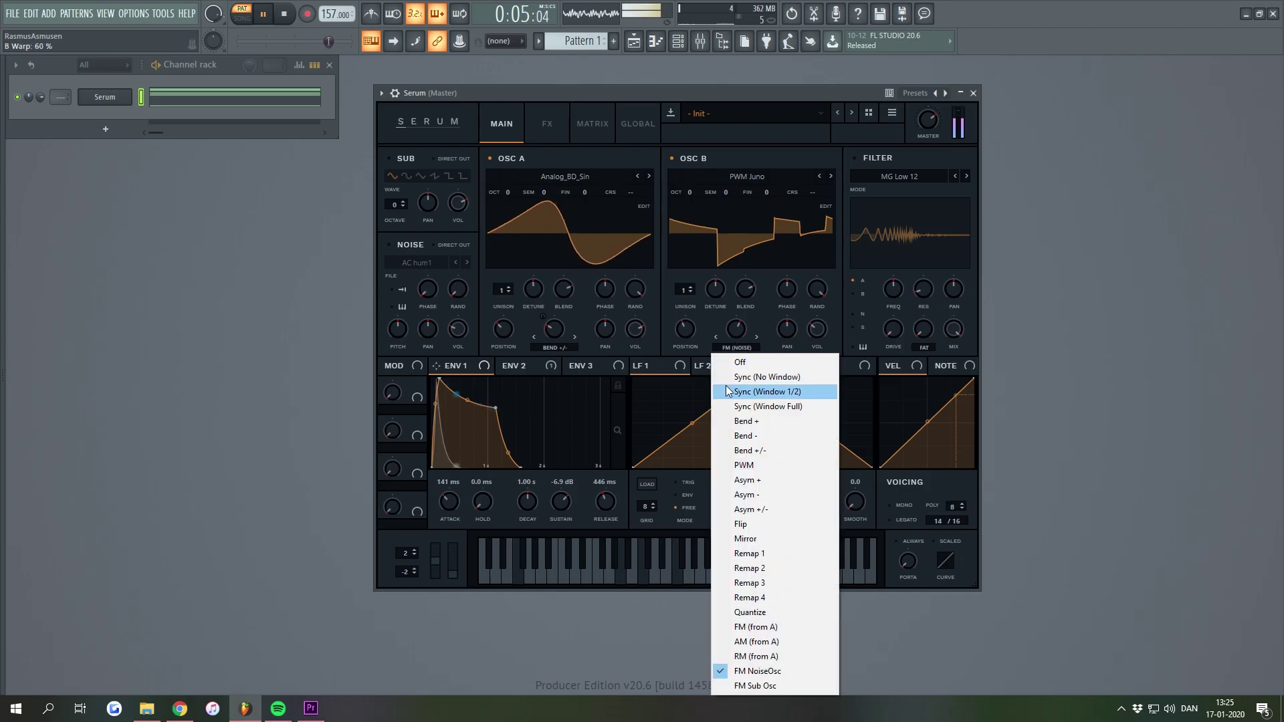
left_click(765, 458)
left_click(715, 336)
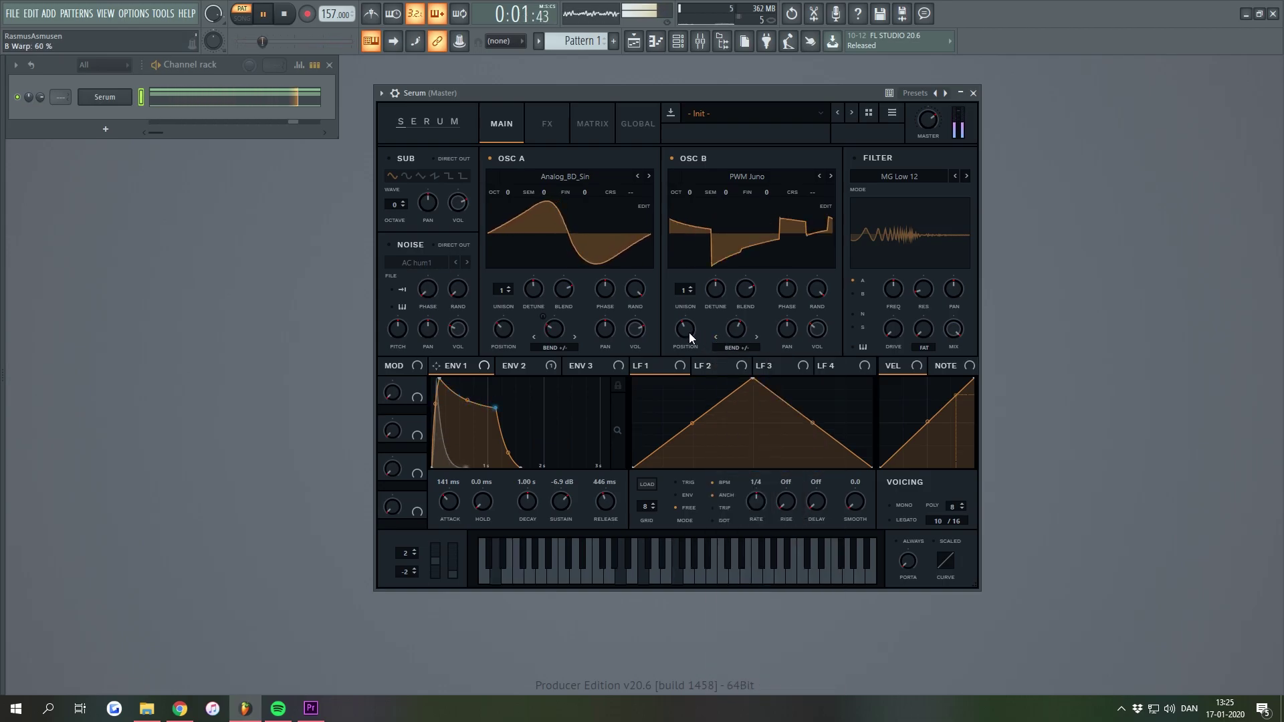
left_click_drag(741, 330, 740, 275)
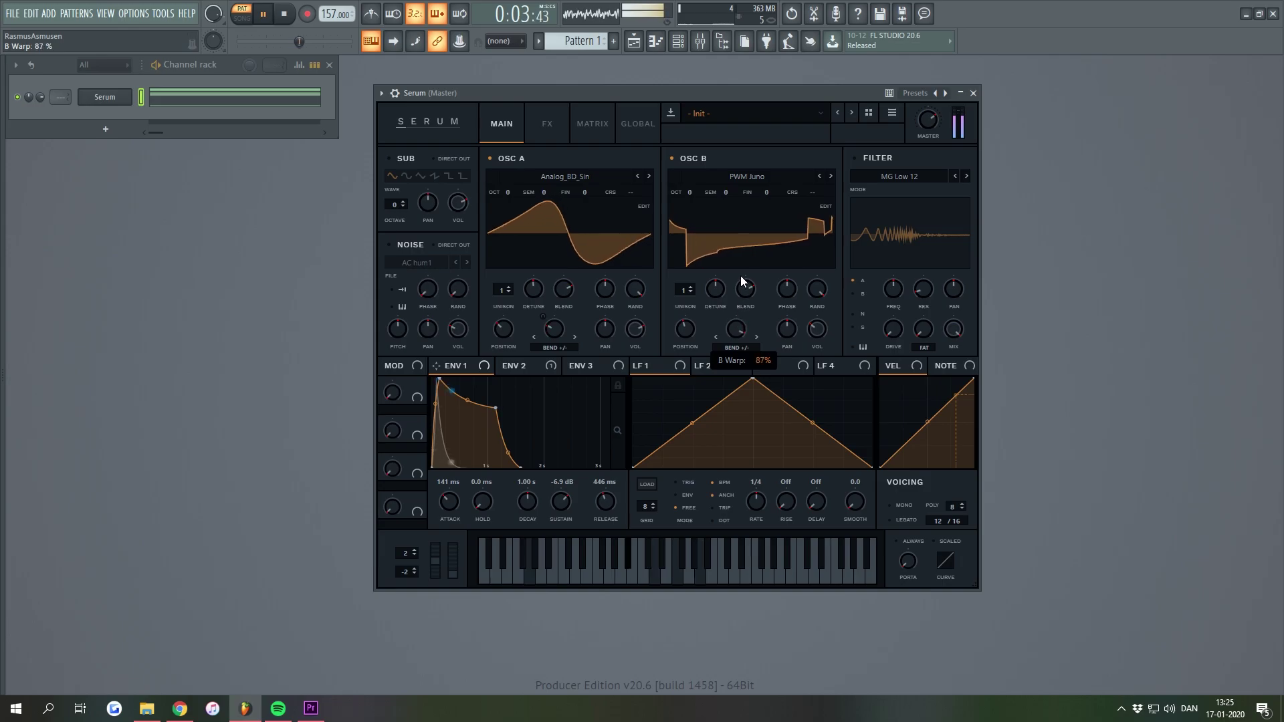
left_click_drag(675, 328, 686, 279)
left_click_drag(736, 328, 732, 386)
Give OSC B 6 unison voices with reduced detune, lower its volume to 38% and stop playback
left_click_drag(716, 287, 684, 280)
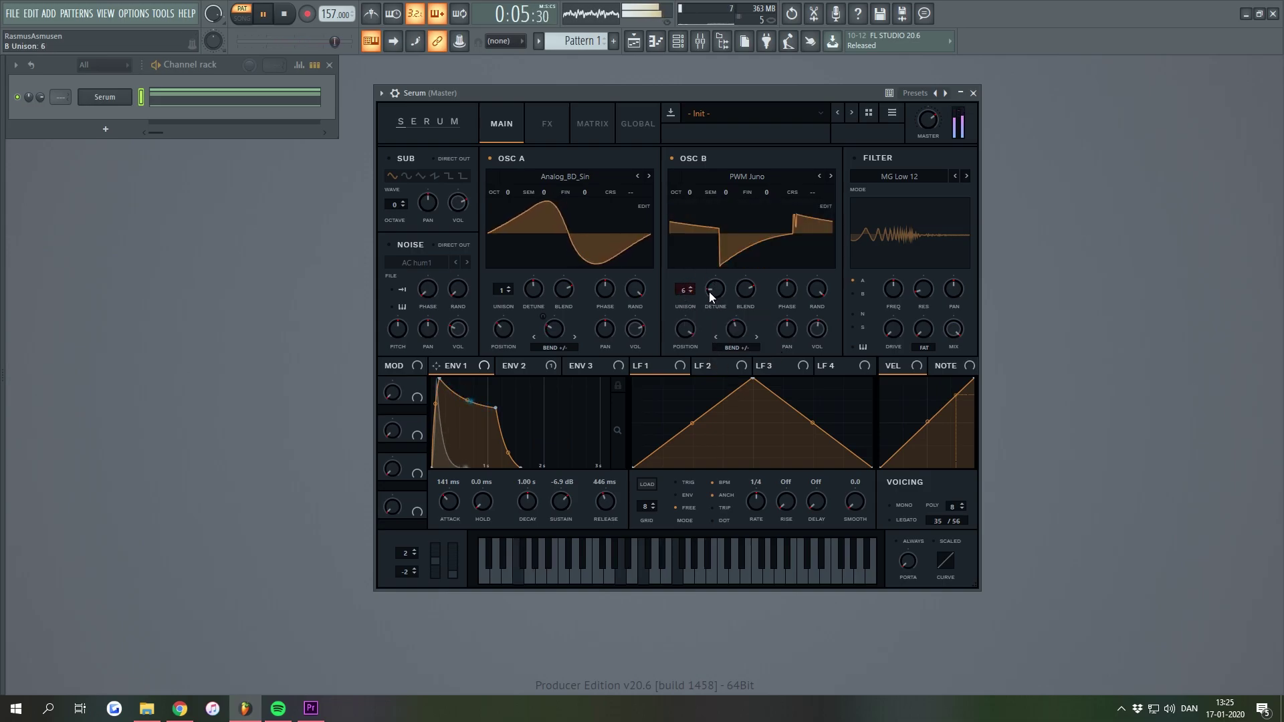
mouse_move(816, 330)
left_mouse_down()
mouse_move(815, 347)
mouse_move(818, 331)
left_mouse_up()
key("space")
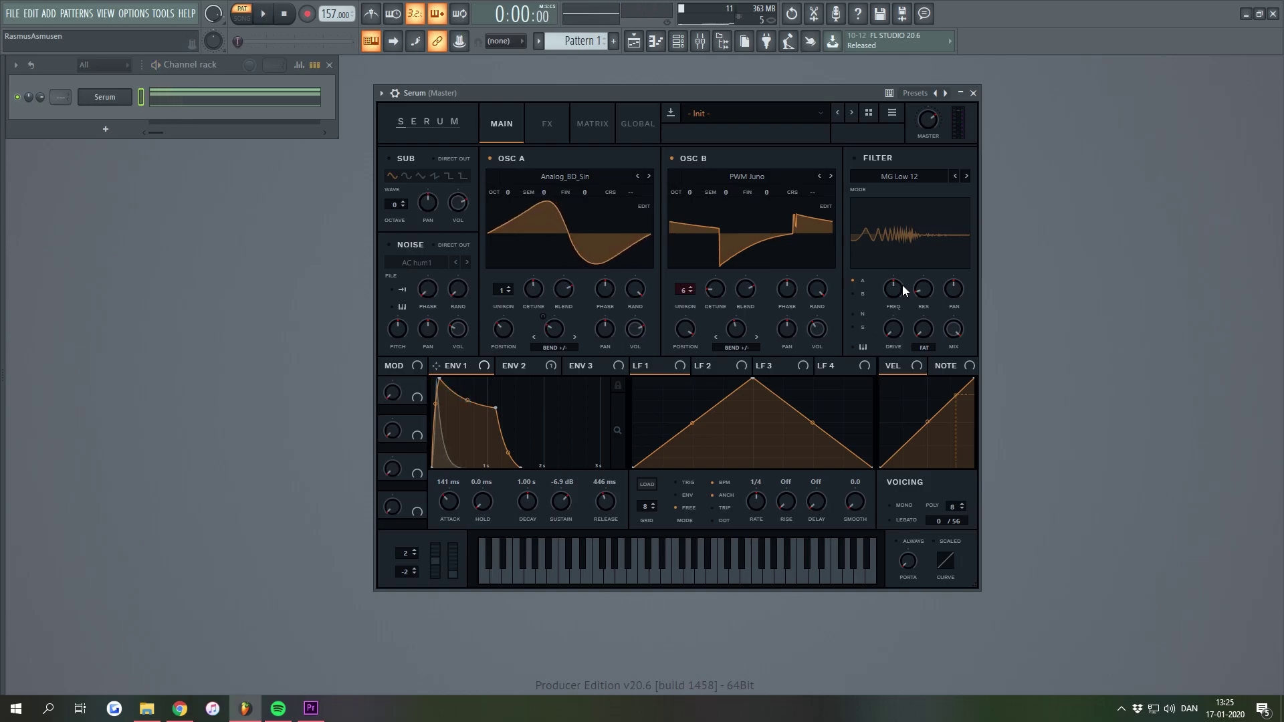
Review OSC B's warp mode, wavetable position and volume value
left_click(734, 346)
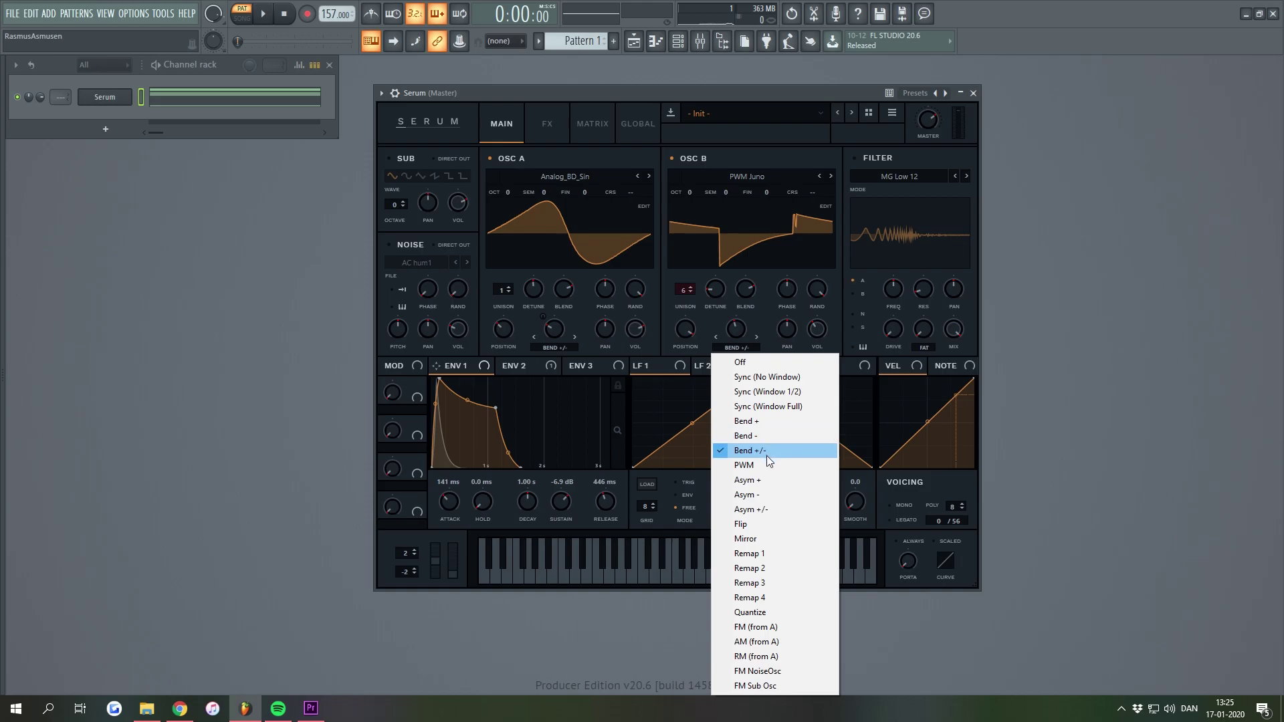
left_click(723, 139)
mouse_move(687, 335)
left_mouse_down()
mouse_move(688, 315)
mouse_move(686, 334)
left_mouse_up()
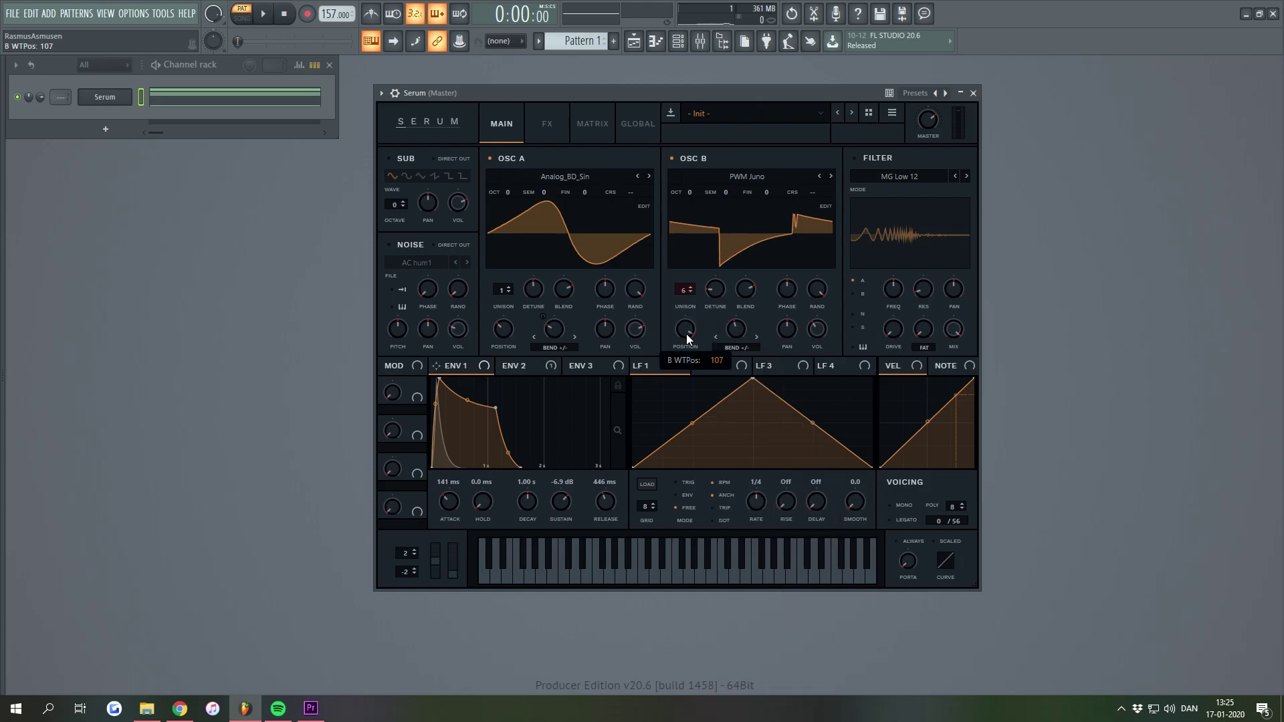
right_click(817, 336)
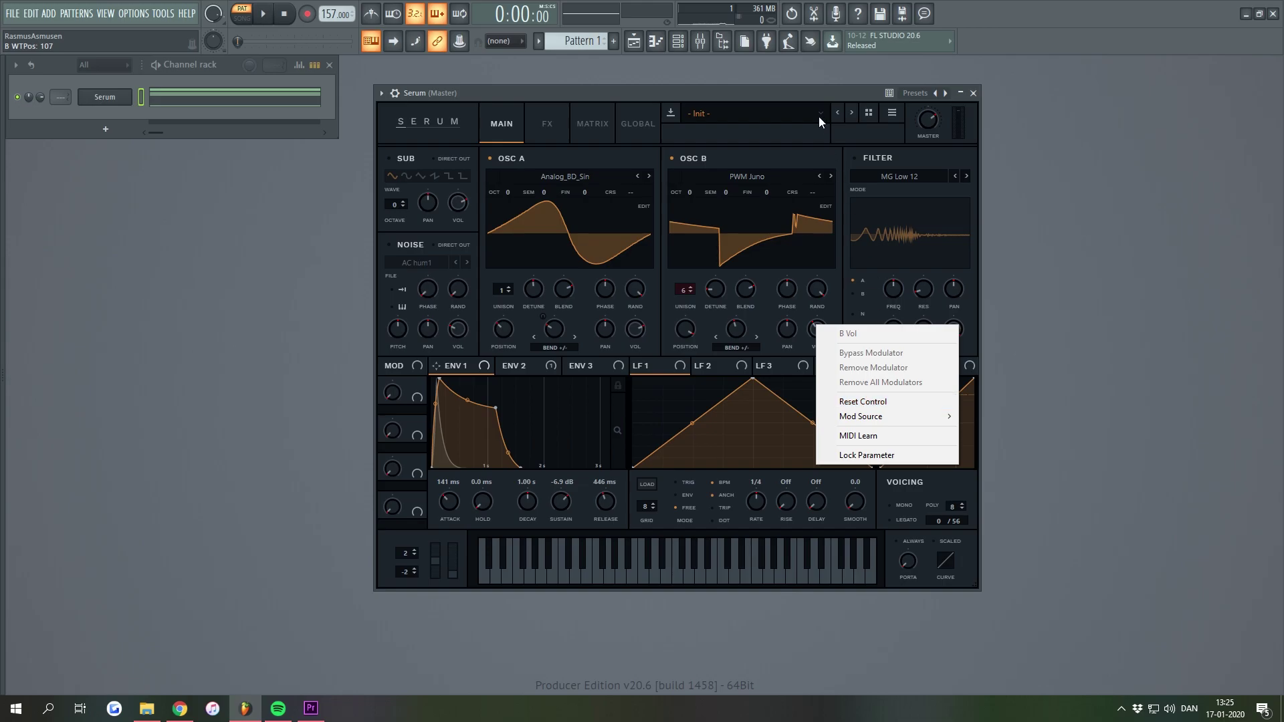
left_click(826, 310)
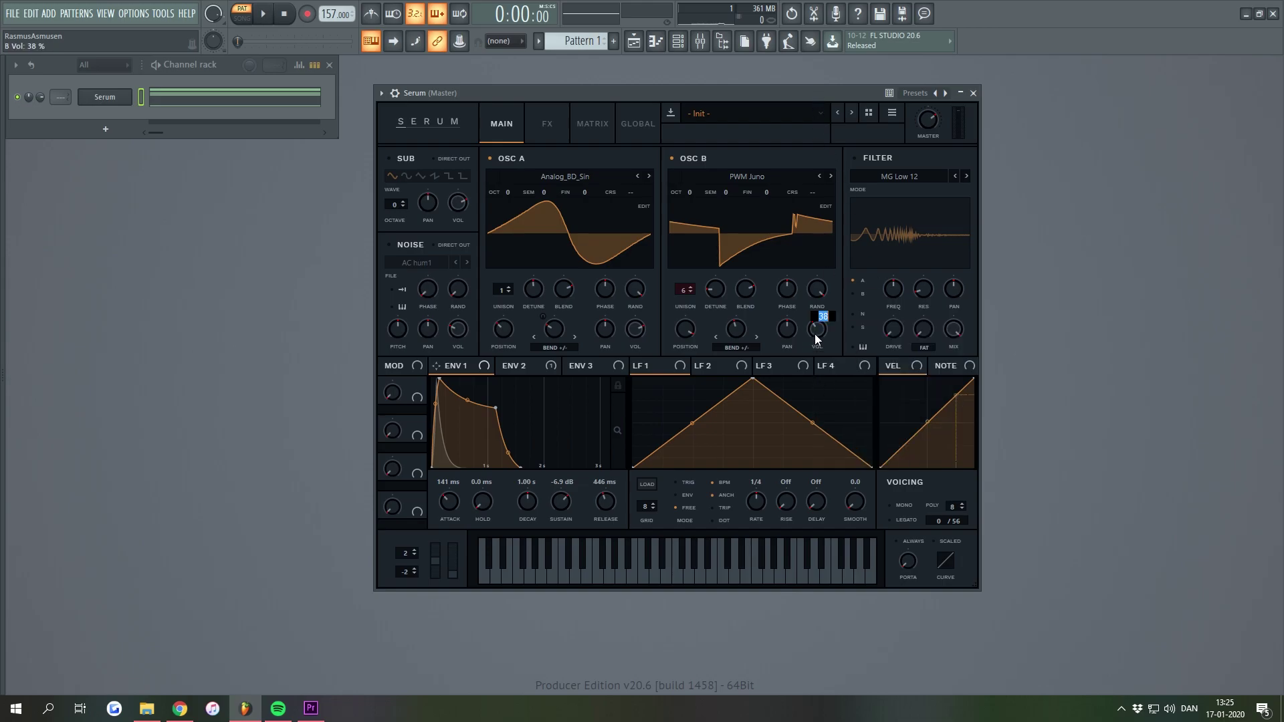
Audition the pattern with OSC B's volume raised to 82%, and compare it with the previous lower volume
left_click_drag(817, 329, 821, 282)
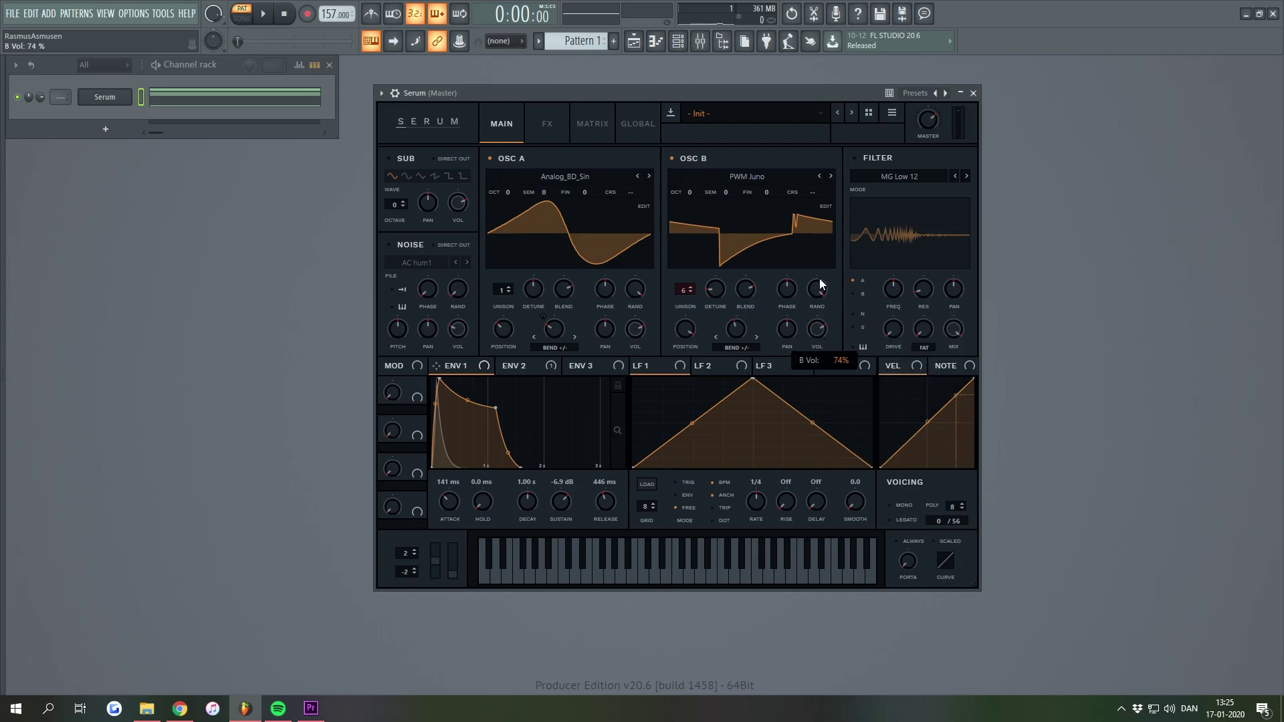
key("space")
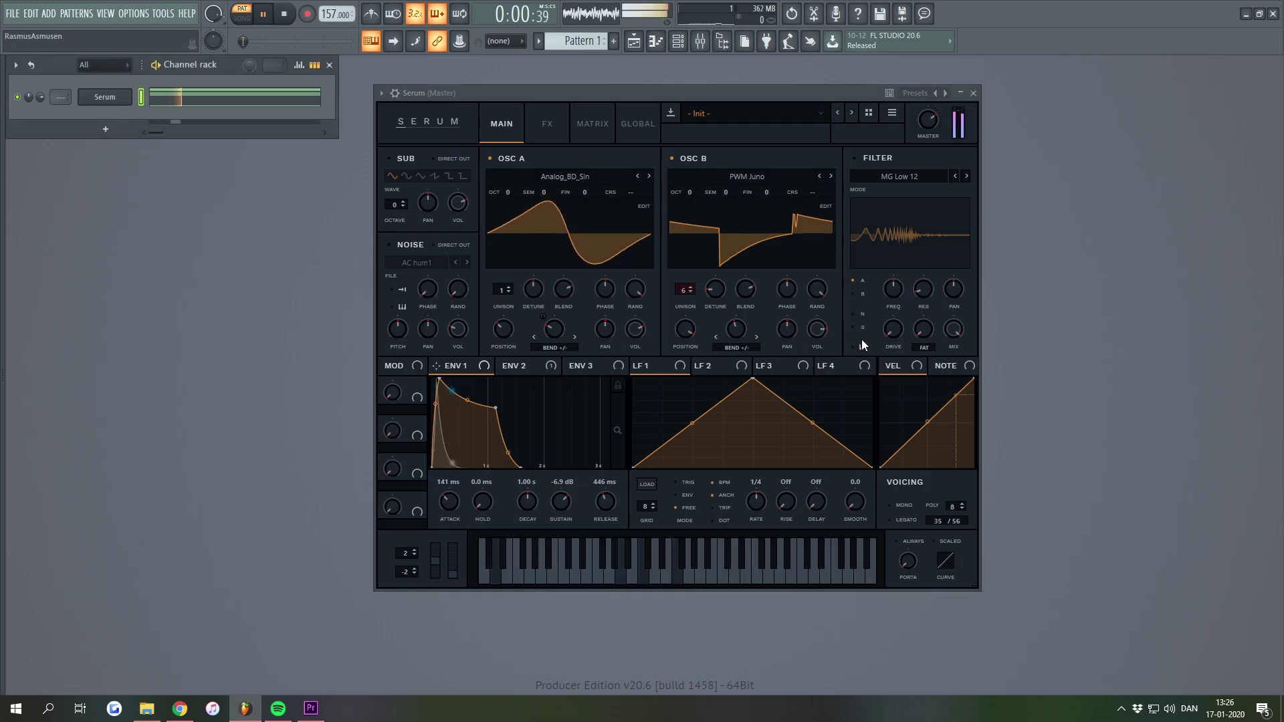
key("space")
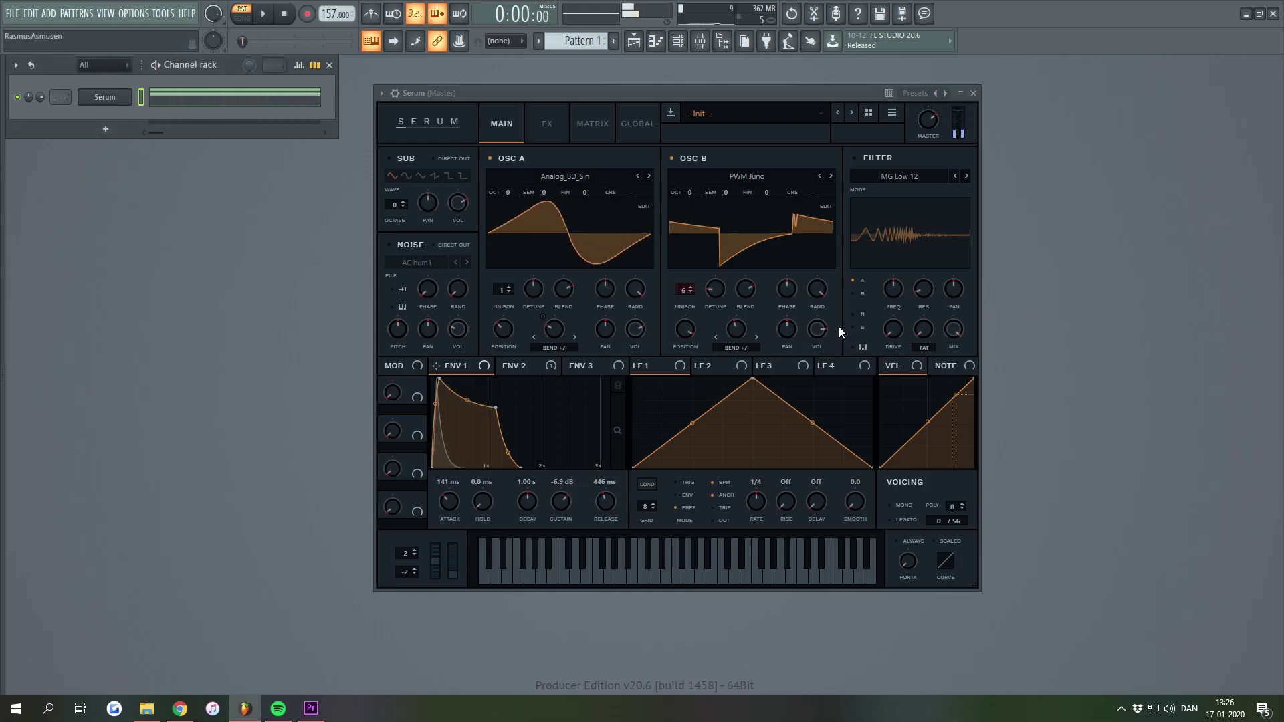
mouse_move(816, 336)
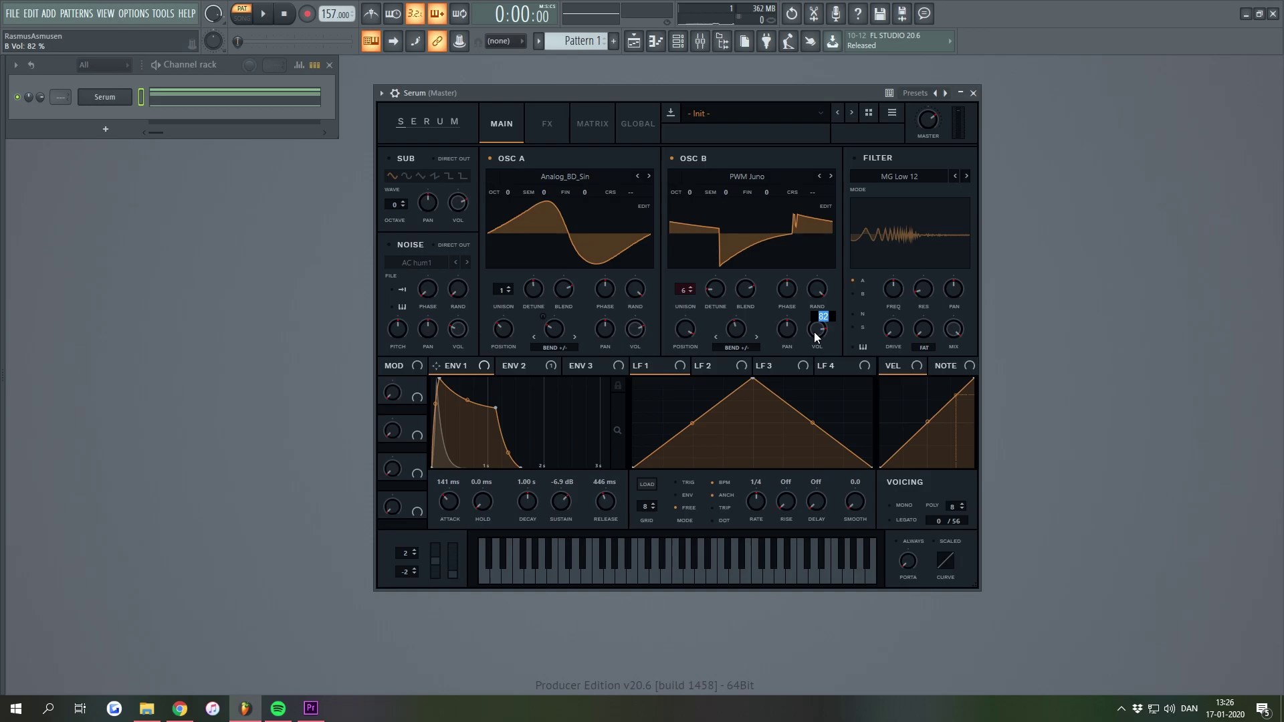
left_click_drag(777, 98, 779, 98)
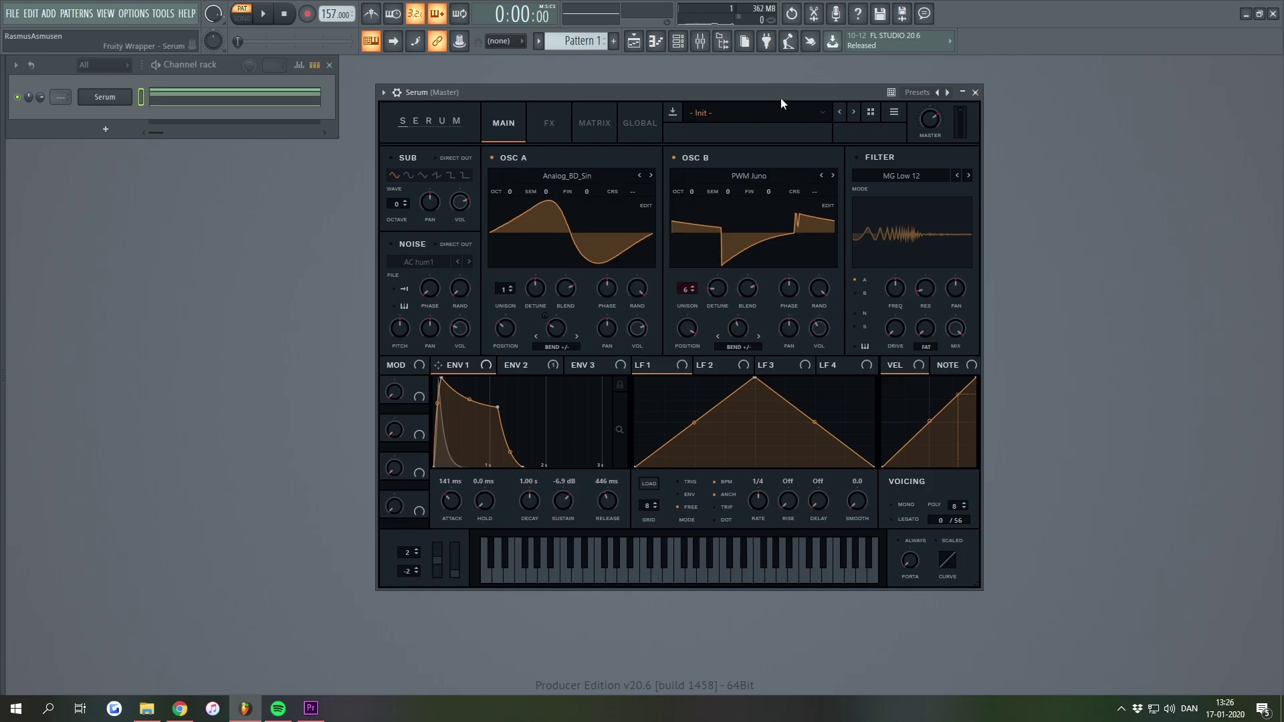
key("space")
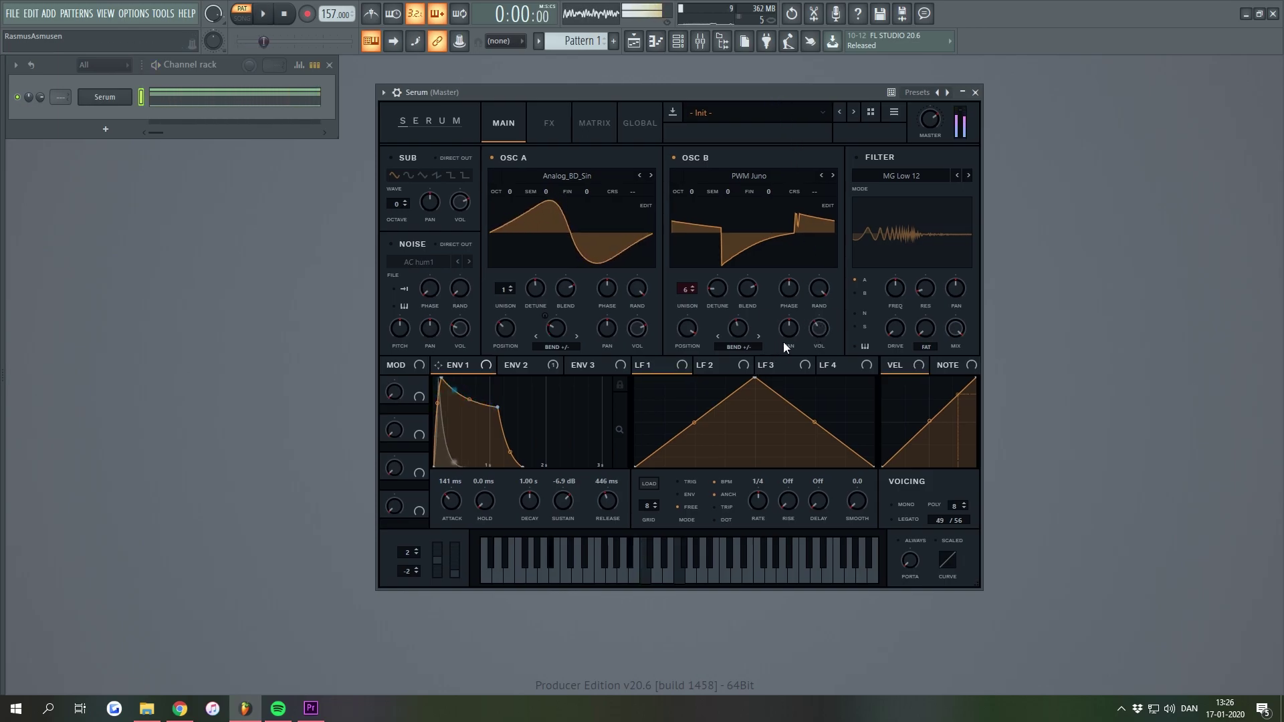
key("space")
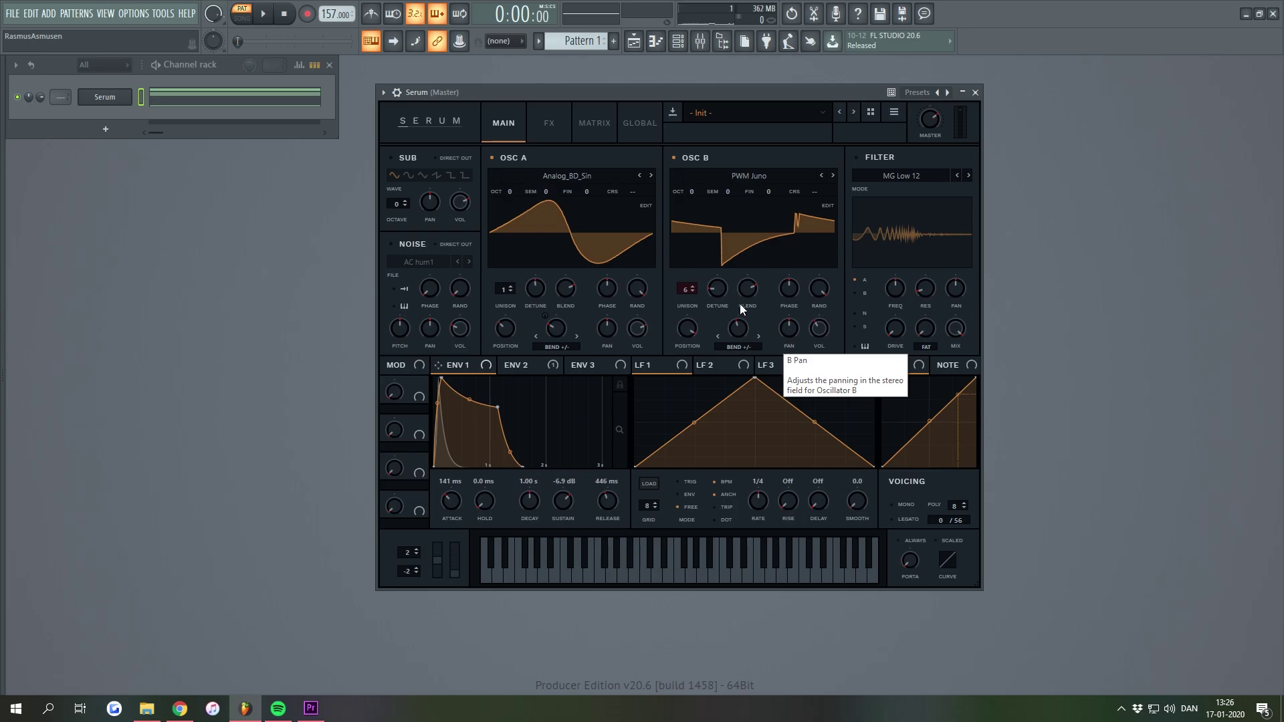
Set ENV 1's attack to 182 ms and its release to 764 ms while auditioning the pattern
left_click_drag(739, 97, 750, 93)
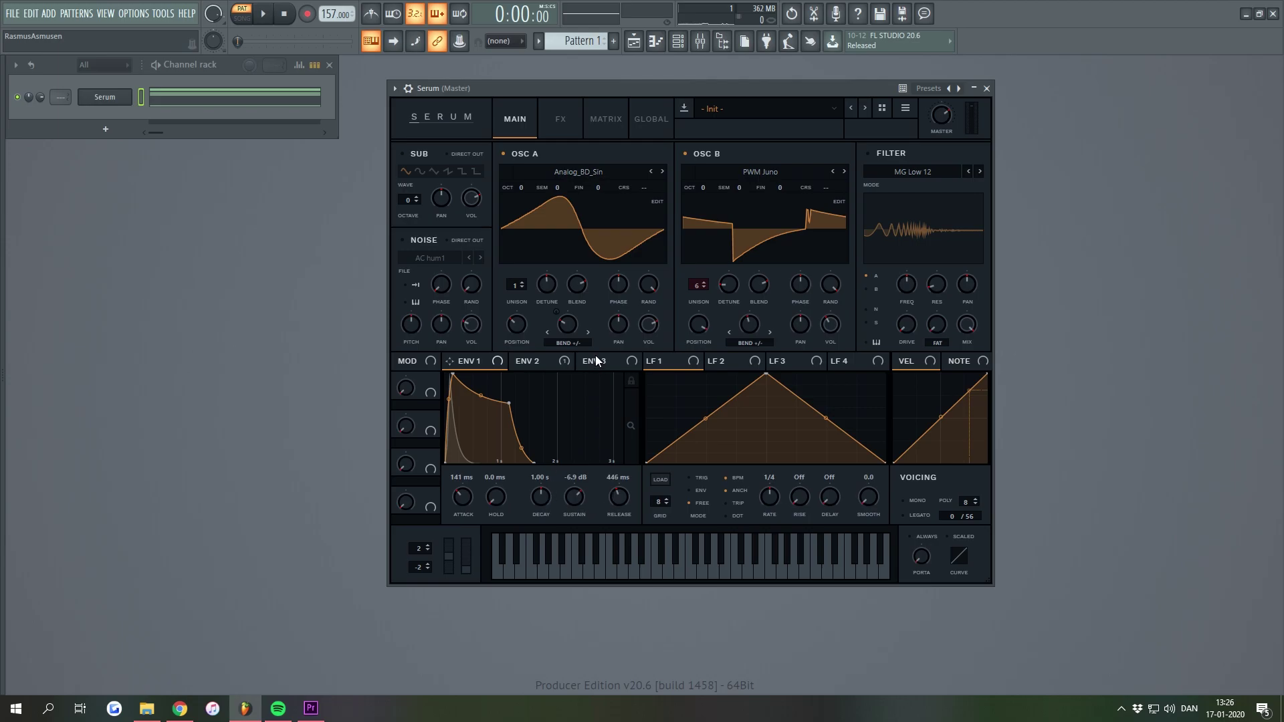
left_click_drag(664, 90, 655, 79)
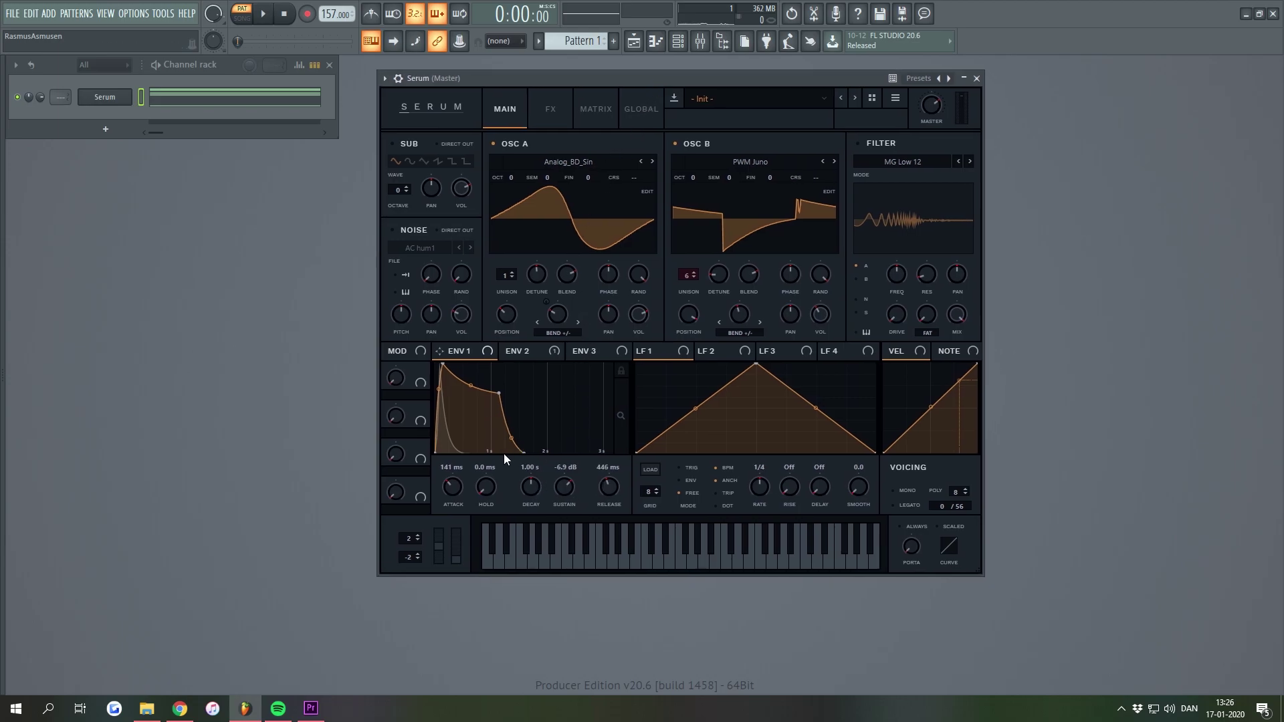
key("space")
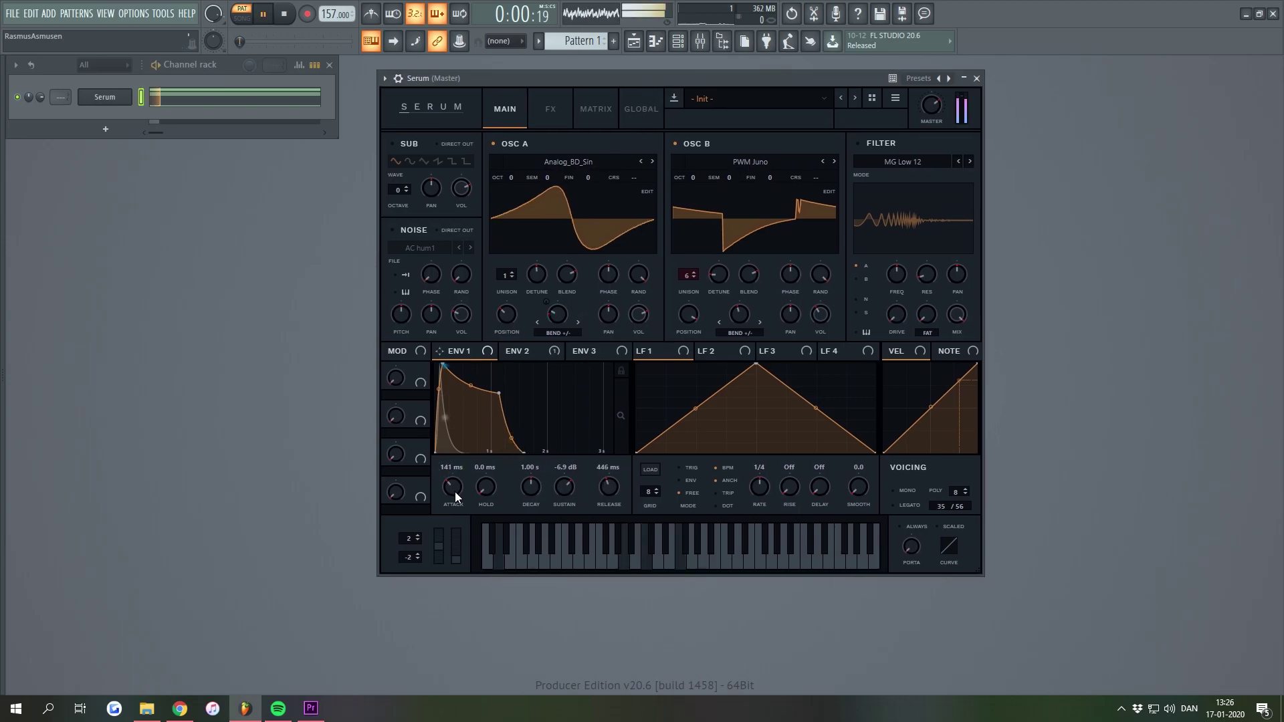
left_click_drag(454, 492, 453, 489)
right_click(525, 357)
left_click(454, 352)
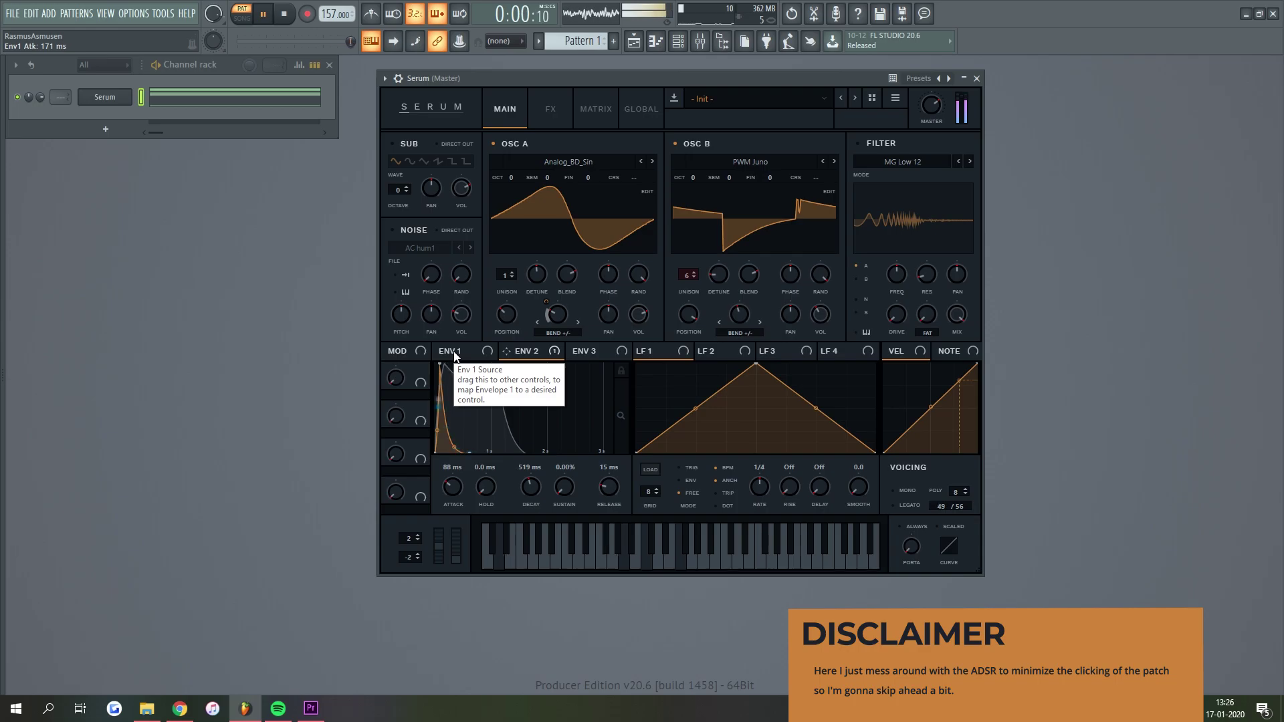
right_click(526, 352)
left_click(547, 372)
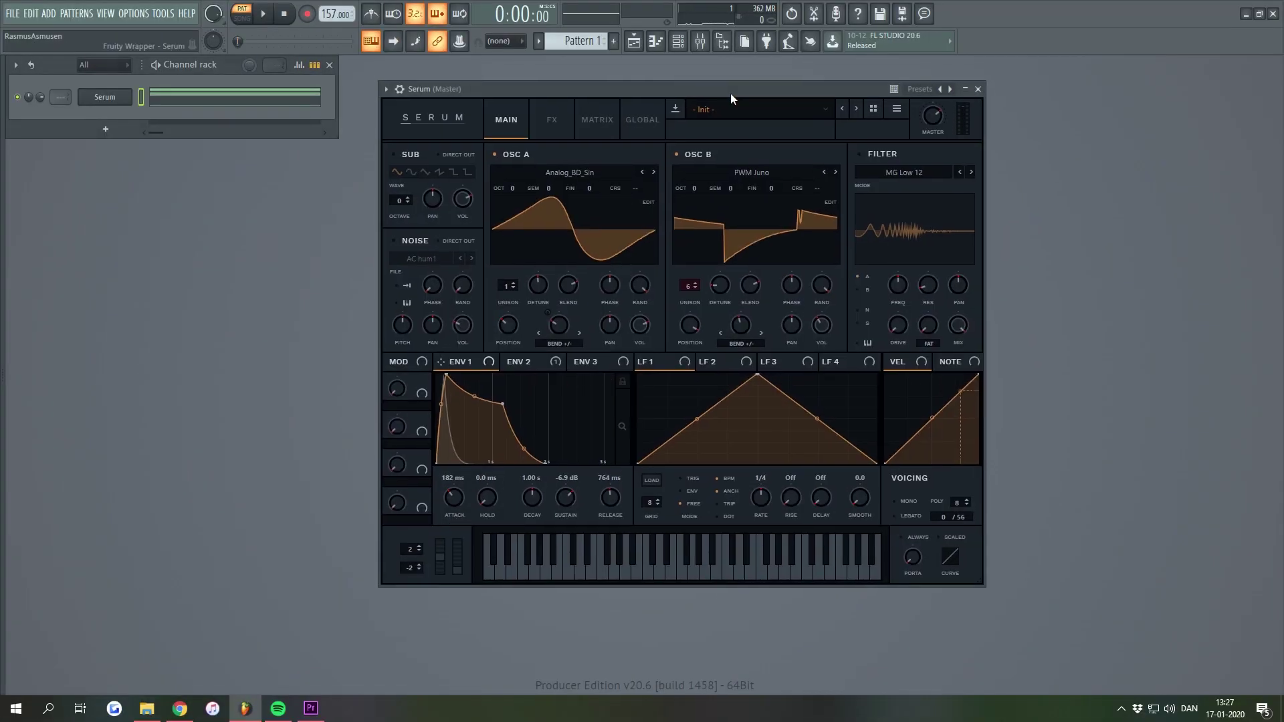
Turn on the filter with the MG Low 12 type
left_click_drag(730, 93, 731, 97)
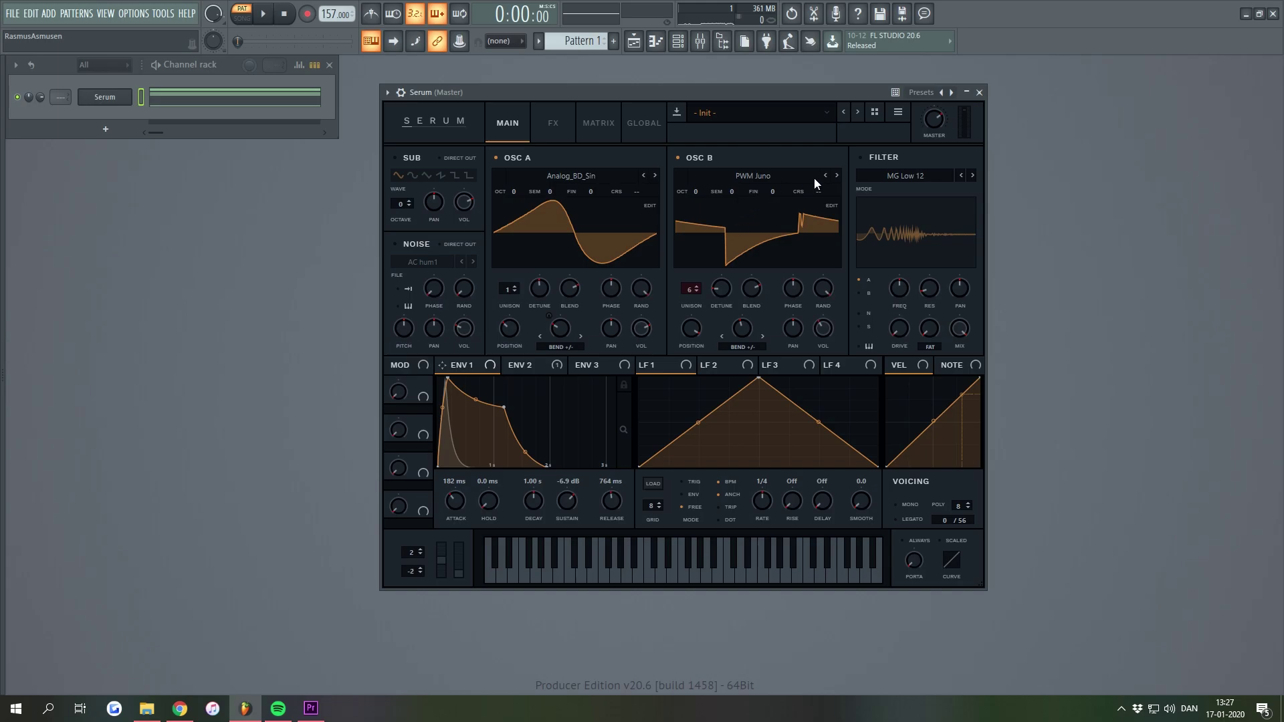
left_click(883, 157)
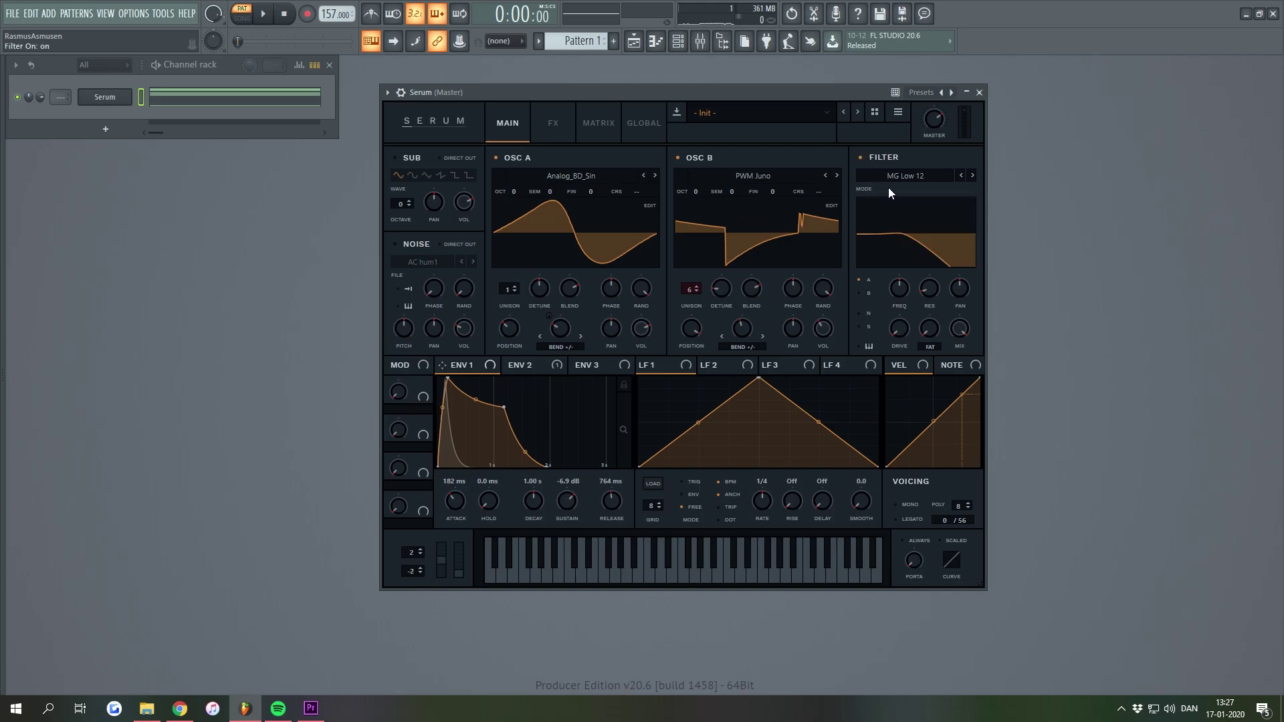
Change the filter type to the Phs 48+ phaser from the Flanges category
left_click(903, 175)
mouse_move(922, 196)
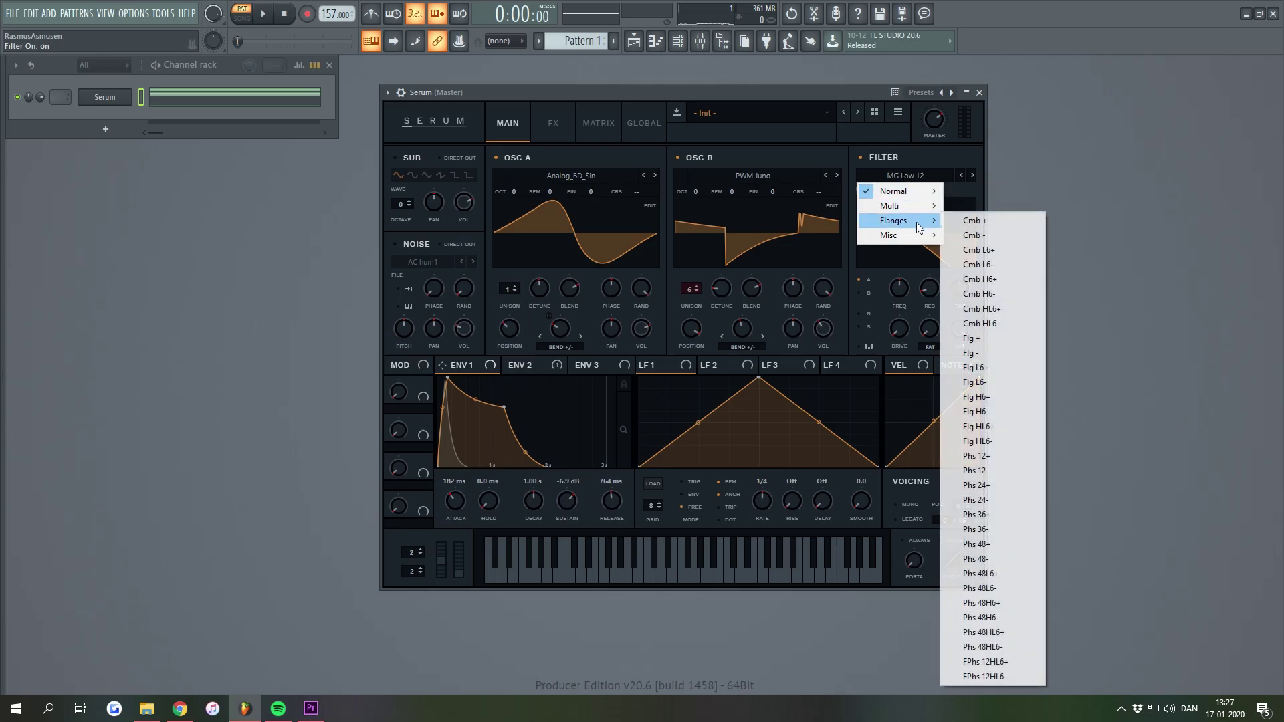
mouse_move(915, 246)
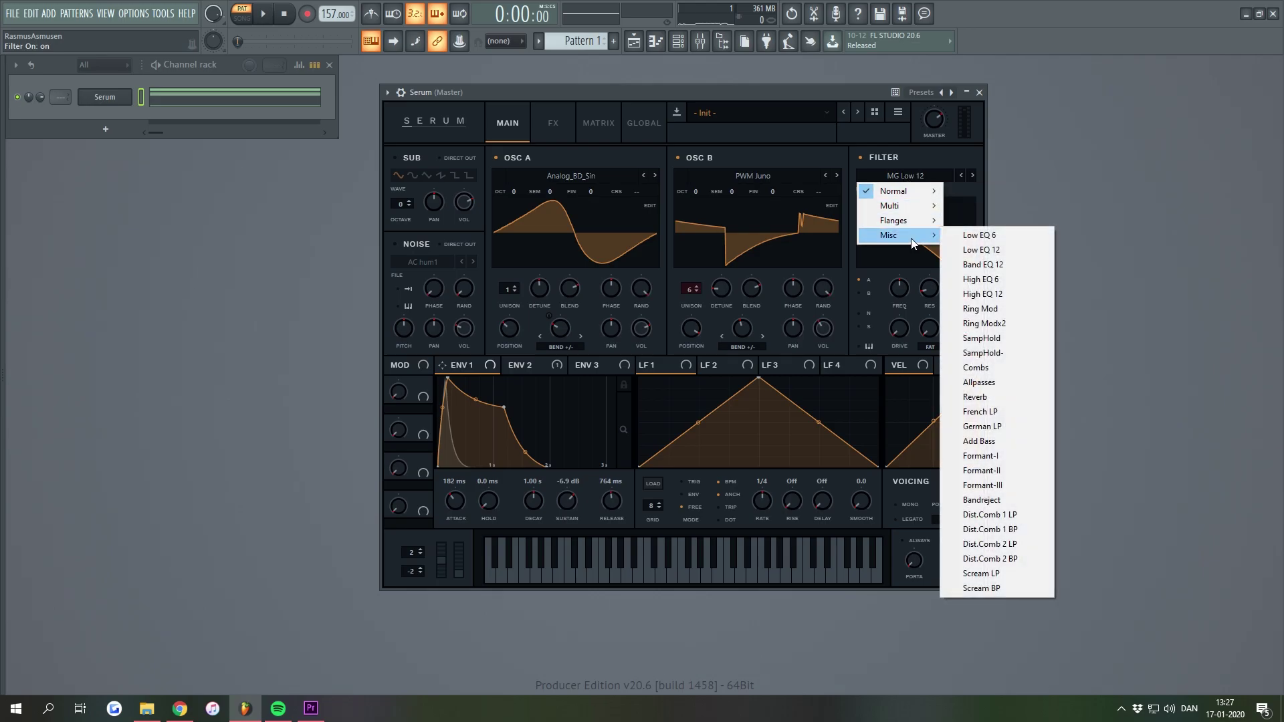
mouse_move(906, 222)
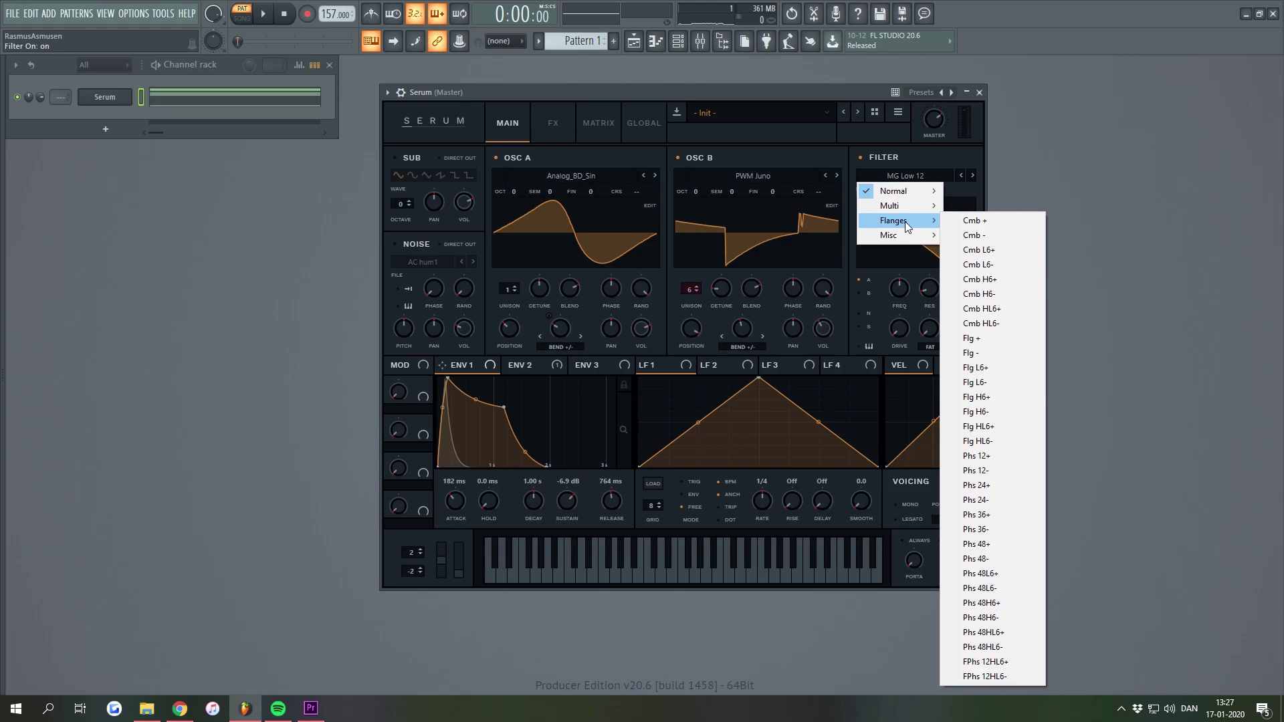
left_click(982, 545)
Set the filter cutoff to 1021 Hz, route OSC B into the filter and enable key tracking while playing the pattern
mouse_move(826, 95)
left_mouse_down()
mouse_move(859, 97)
mouse_move(839, 93)
left_mouse_up()
key("space")
left_click_drag(913, 318, 916, 282)
left_click_drag(882, 345, 917, 300)
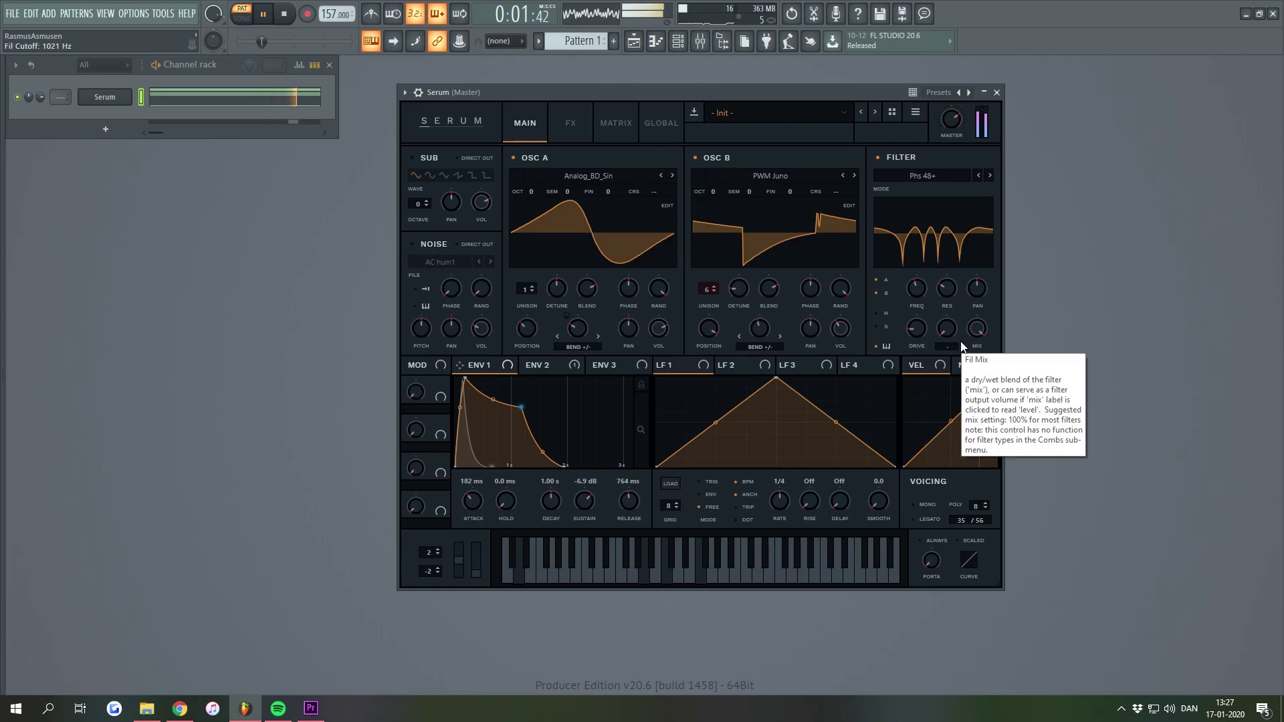
Try the sub oscillator with the second waveform, octave -2 and direct output, and switch it back off
left_click(412, 158)
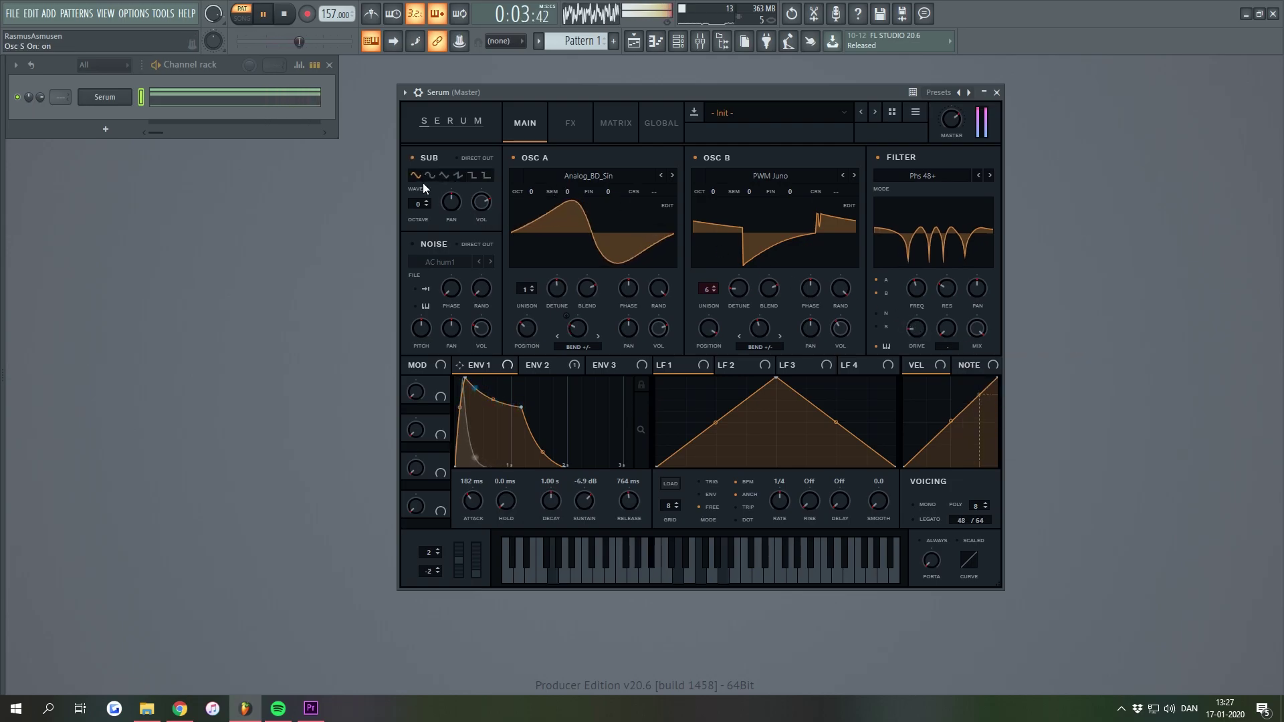
left_click_drag(418, 203, 414, 210)
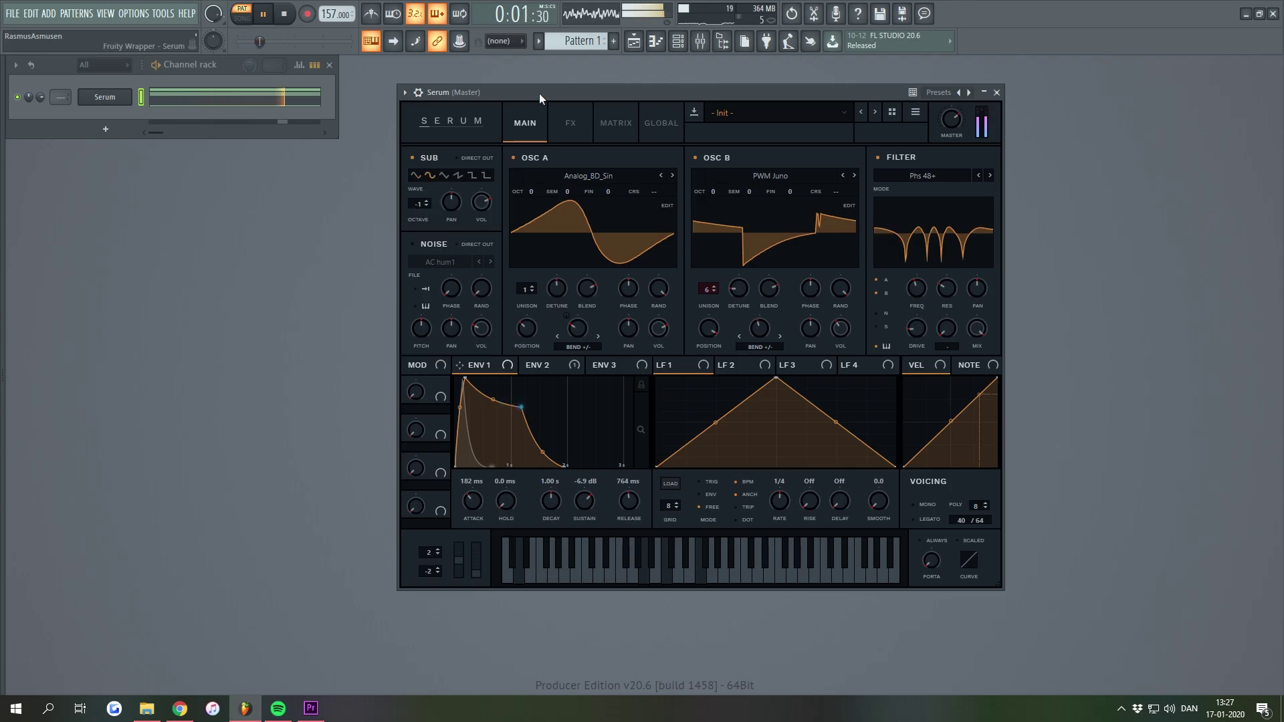
key("space")
key("space")
left_click(425, 205)
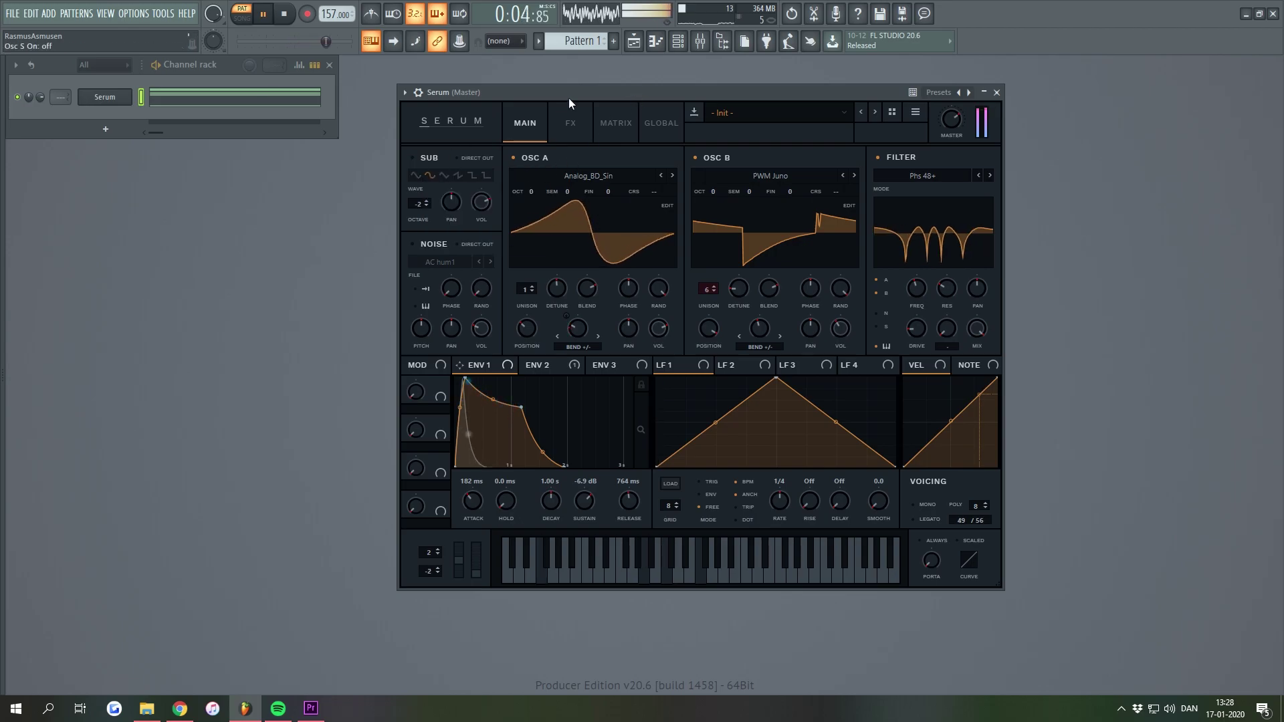
left_click(466, 158)
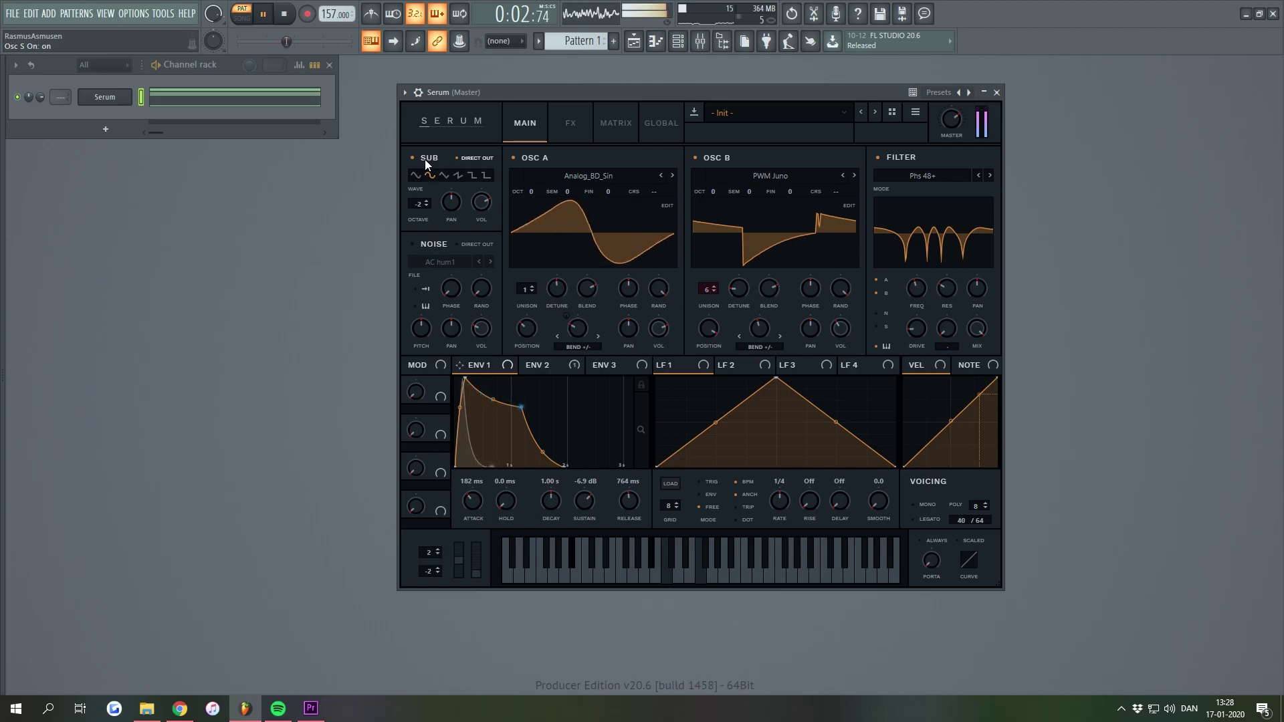
left_click(426, 163)
Set the voicing polyphony to 16 and audition the pattern
left_click_drag(975, 506, 974, 491)
left_click(1111, 443)
key("space")
key("space")
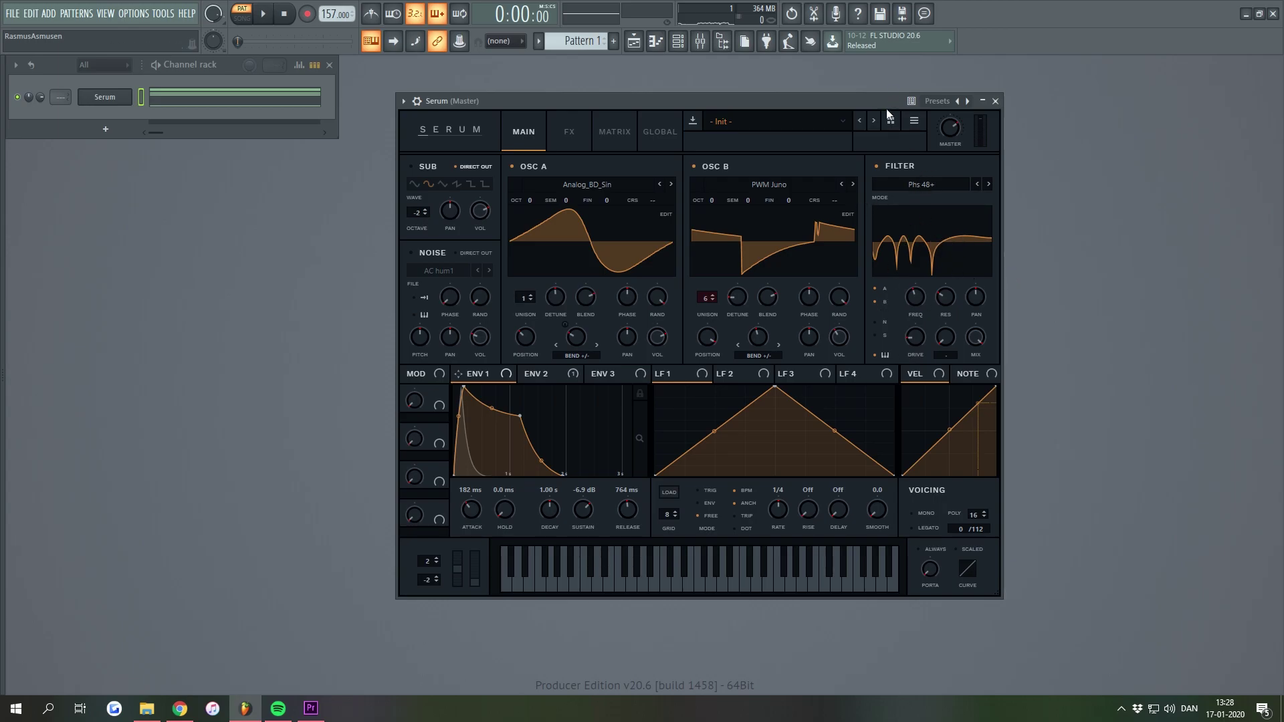
left_click_drag(858, 101, 853, 98)
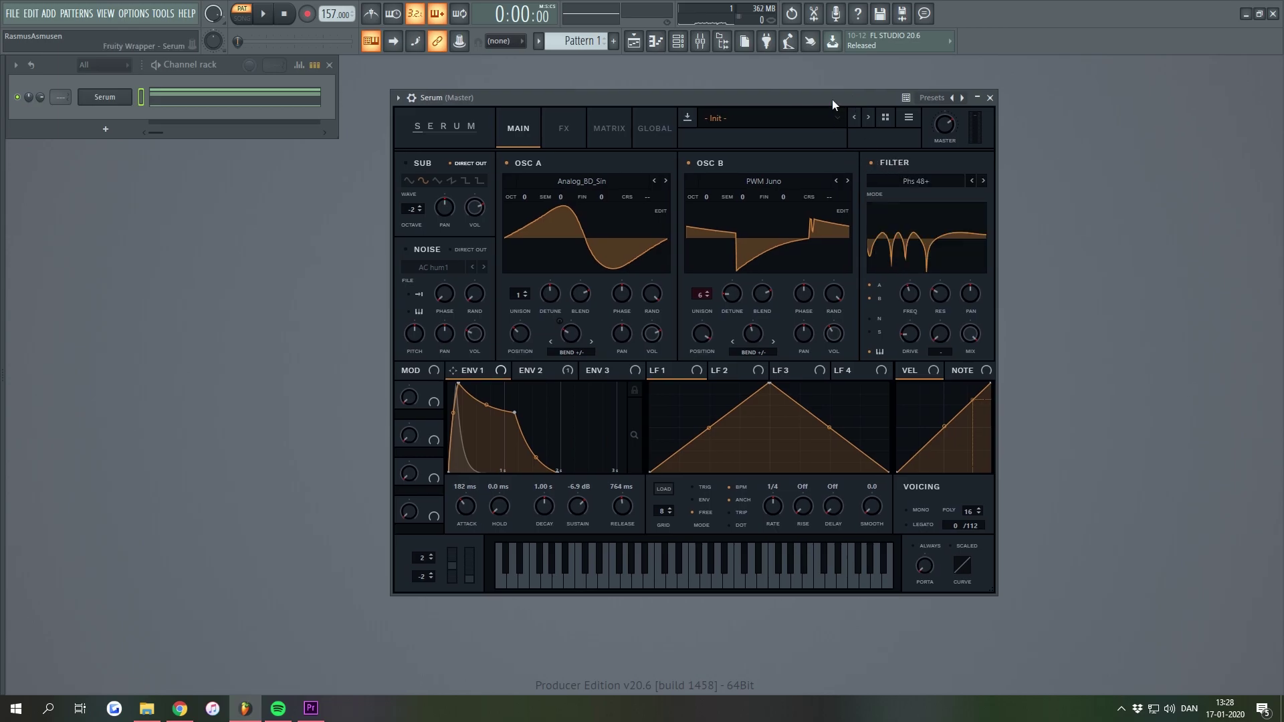
Compare the playing pattern with the filter bypassed and enabled, leaving the filter on
left_click(893, 163)
key("space")
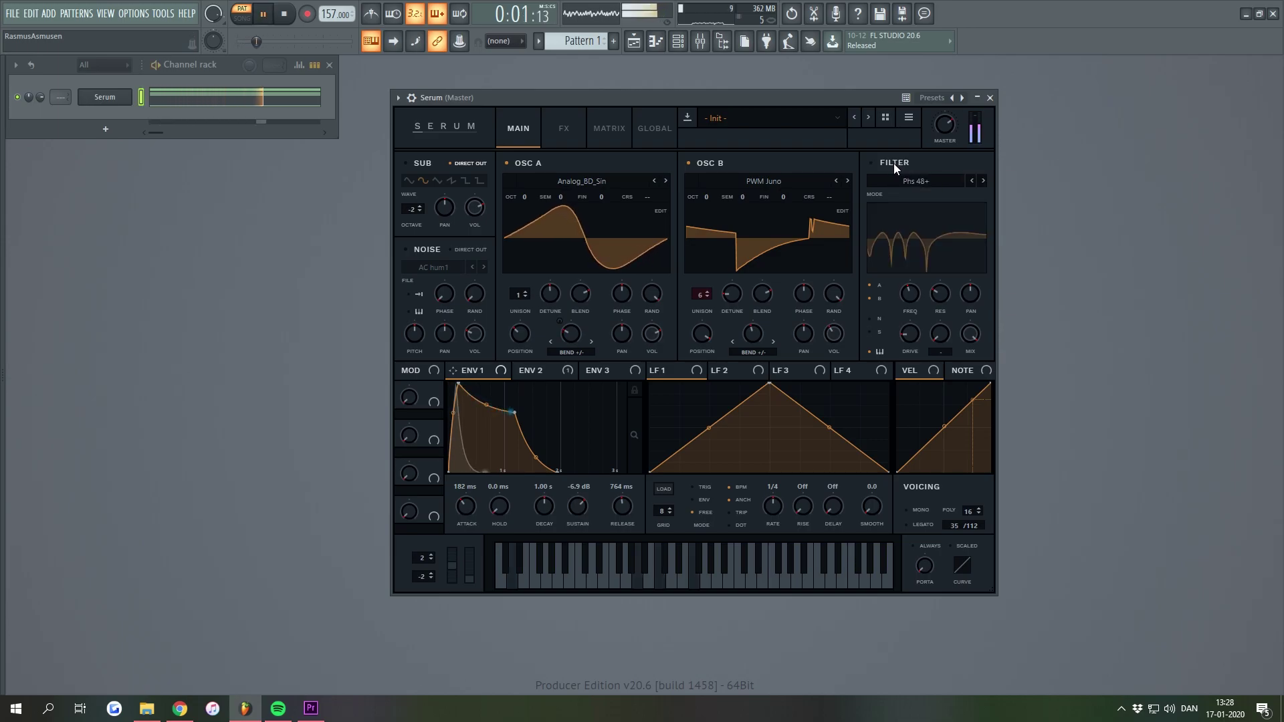
left_click(893, 163)
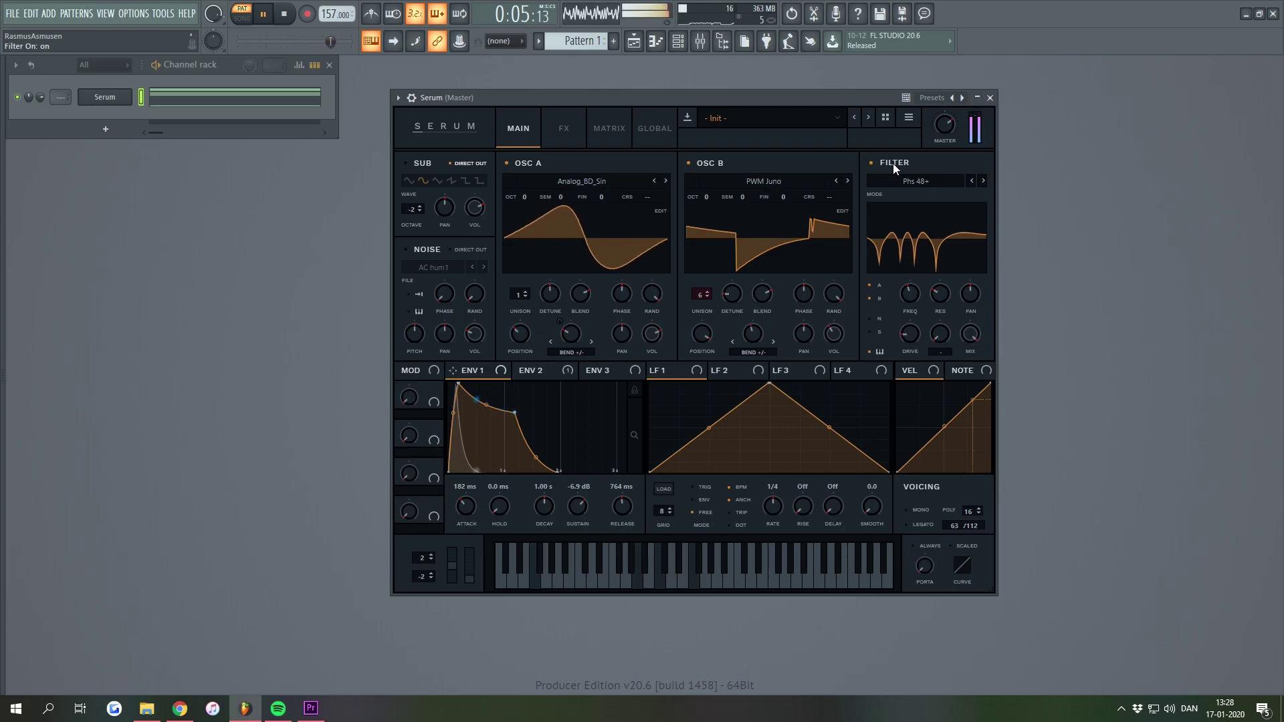
key("space")
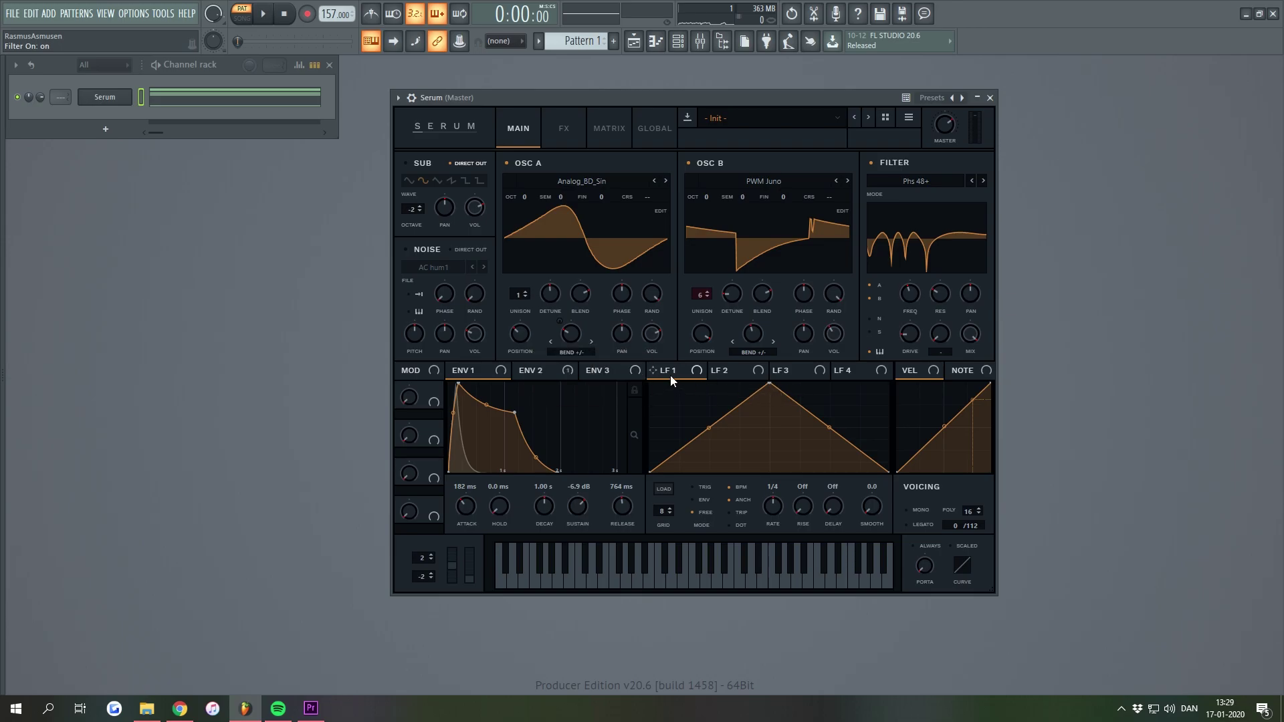
Modulate OSC A's wavetable position with LFO 1, turning off its BPM sync and setting its rate to 3.4 Hz
left_click_drag(466, 344, 521, 334)
left_click(737, 485)
left_click_drag(772, 511, 772, 519)
Reshape LFO 2 into a curved shape with an early peak, a flat plateau, a dip and a second peak near the end
left_click(730, 369)
mouse_move(650, 384)
left_mouse_down()
mouse_move(711, 366)
mouse_move(751, 402)
left_mouse_up()
key("super")
key("super")
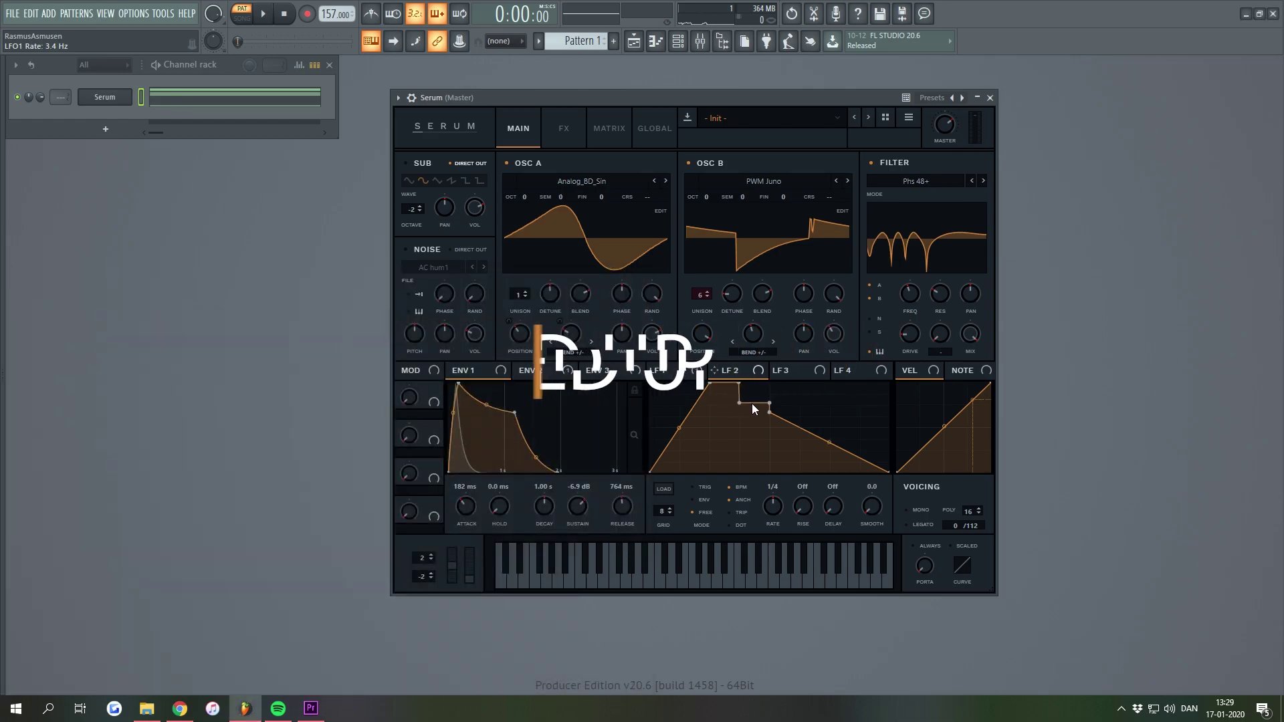
double_click(800, 434)
double_click(865, 383)
left_click_drag(833, 409, 877, 409)
left_click_drag(724, 383, 724, 393)
left_click_drag(784, 419, 781, 389)
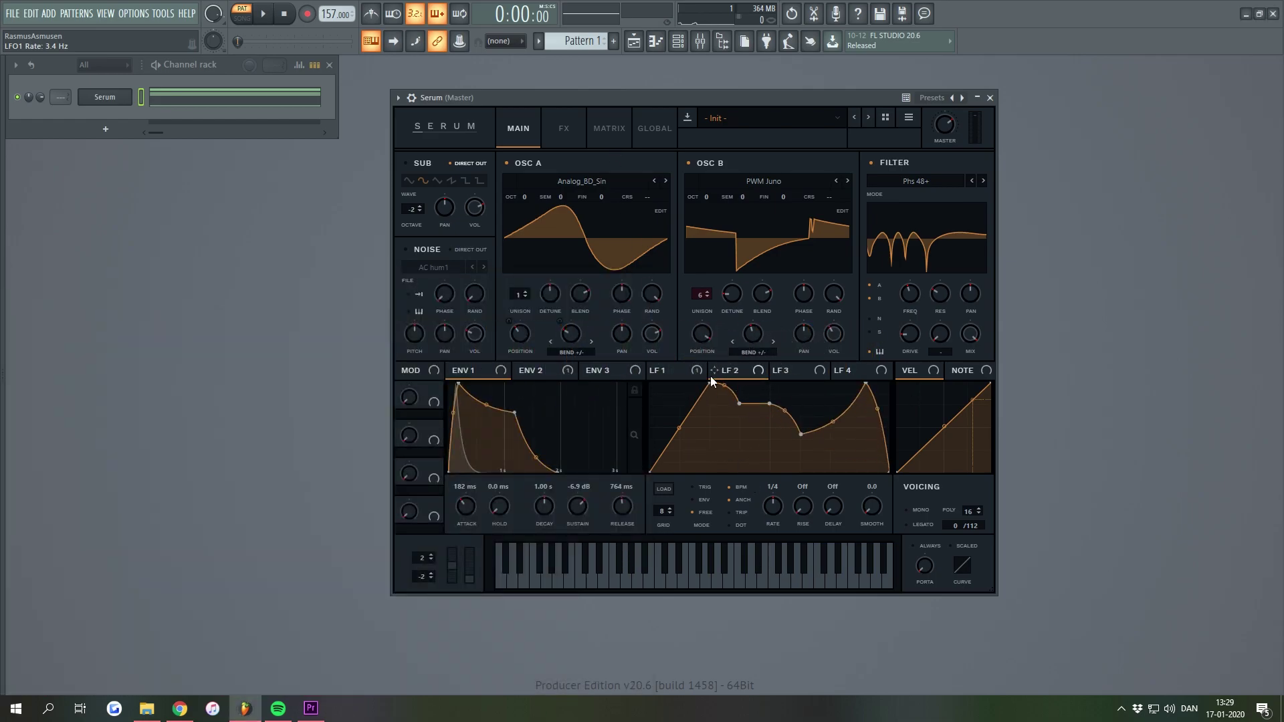
Add a matrix modulation from LFO 2 to LFO1 Rate with an amount of about 26
left_click(661, 374)
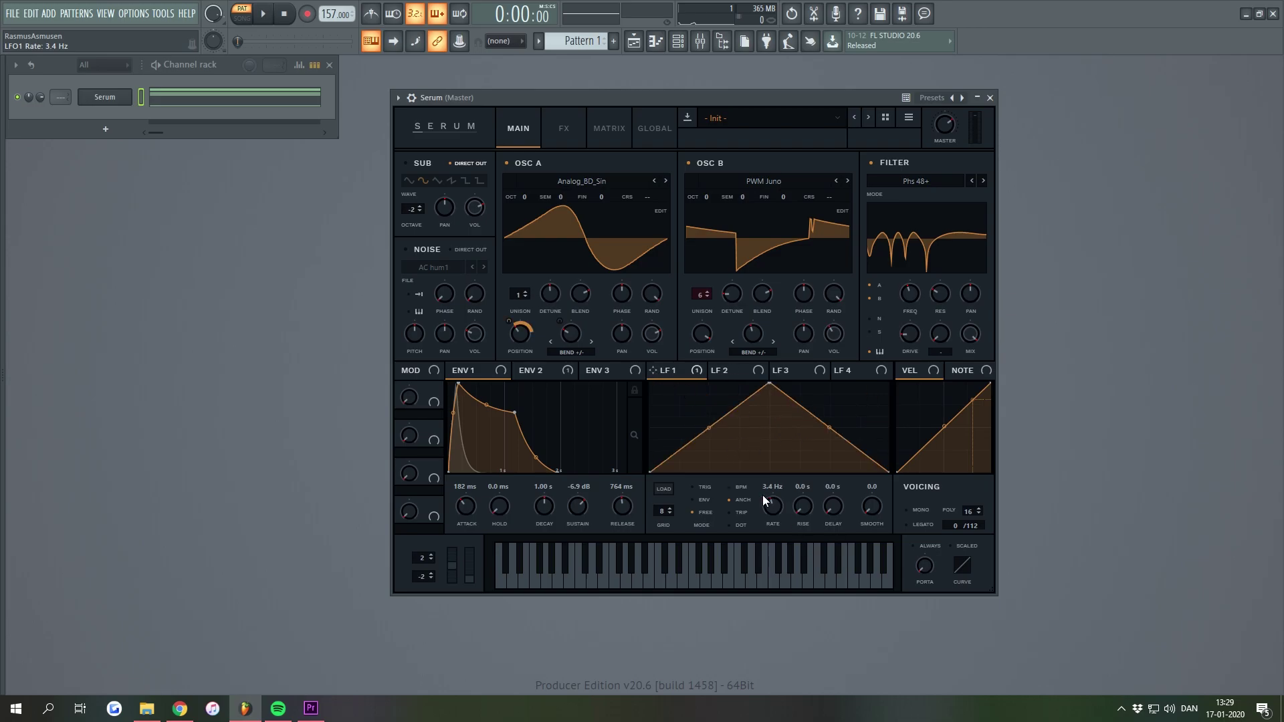
left_click(611, 128)
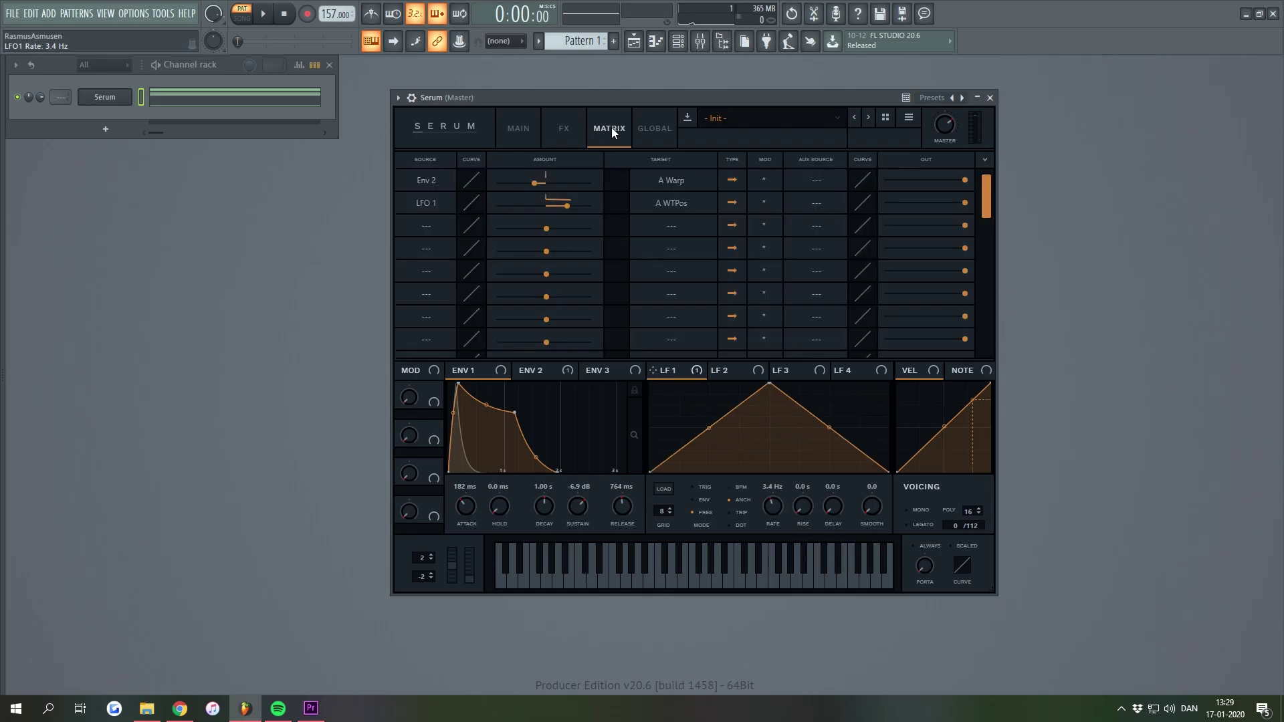
left_click(422, 226)
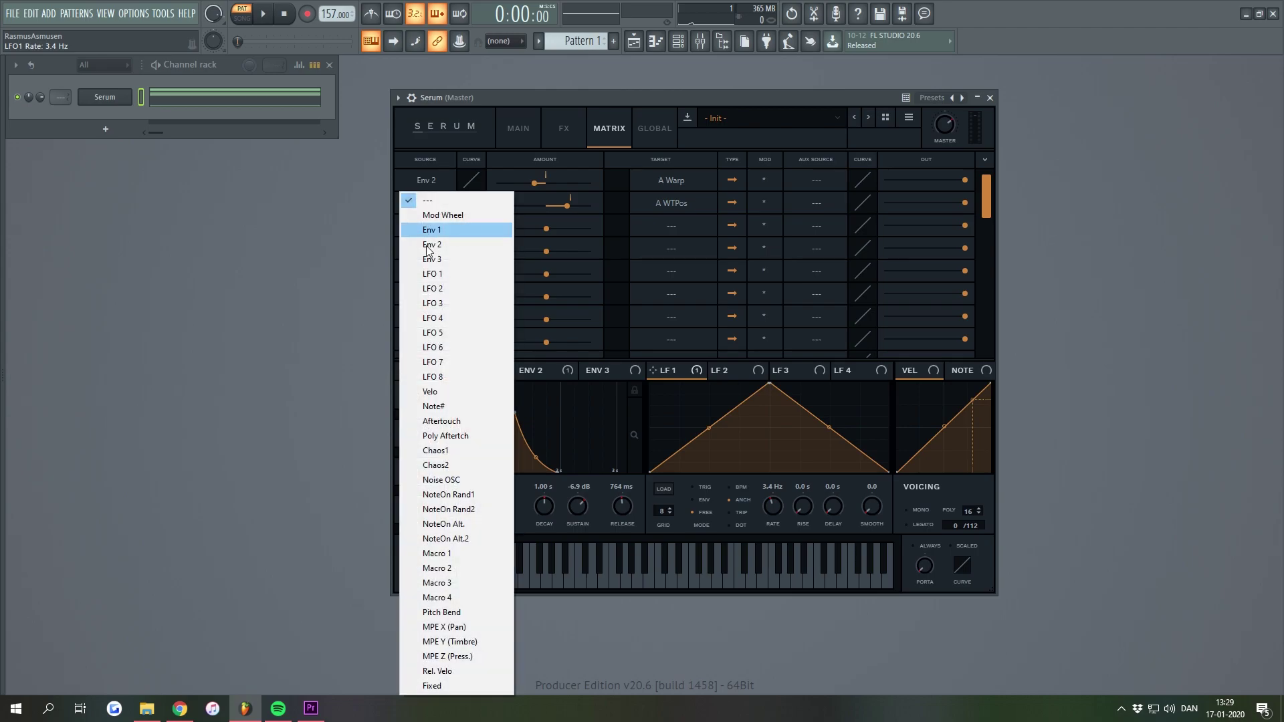
left_click(444, 291)
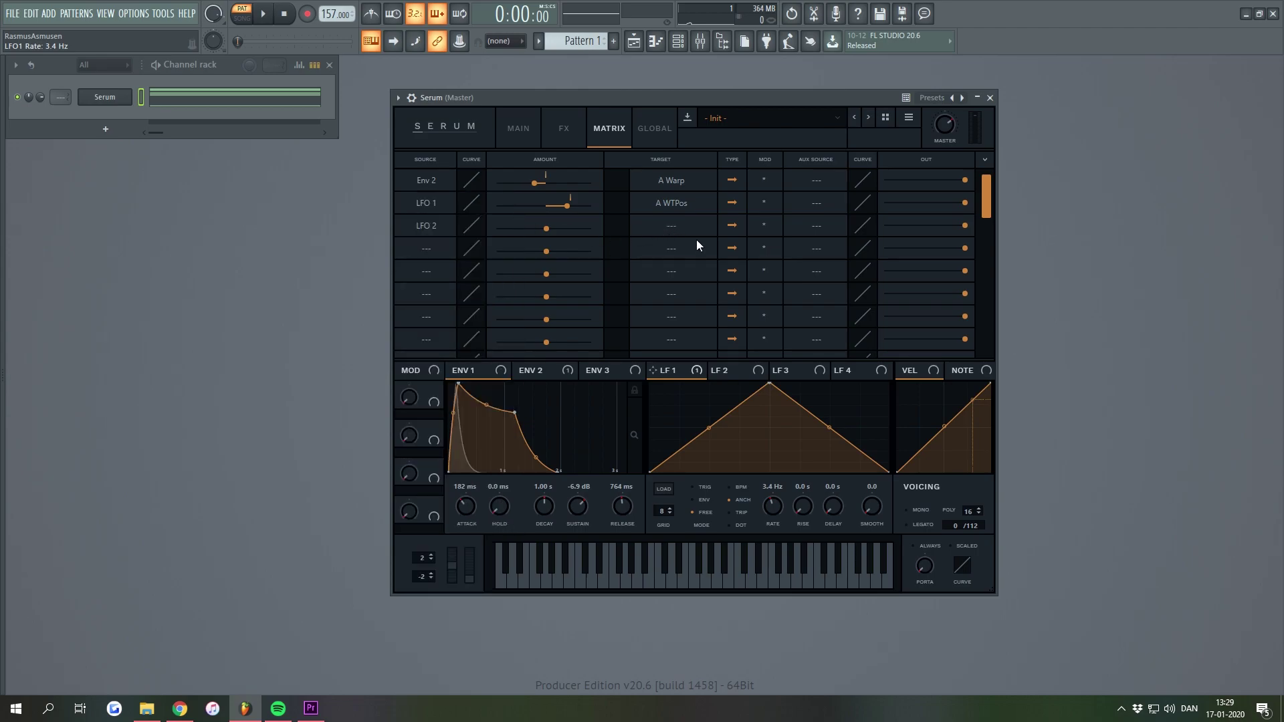
left_click(678, 226)
mouse_move(701, 330)
left_click(740, 331)
left_click_drag(545, 226, 567, 229)
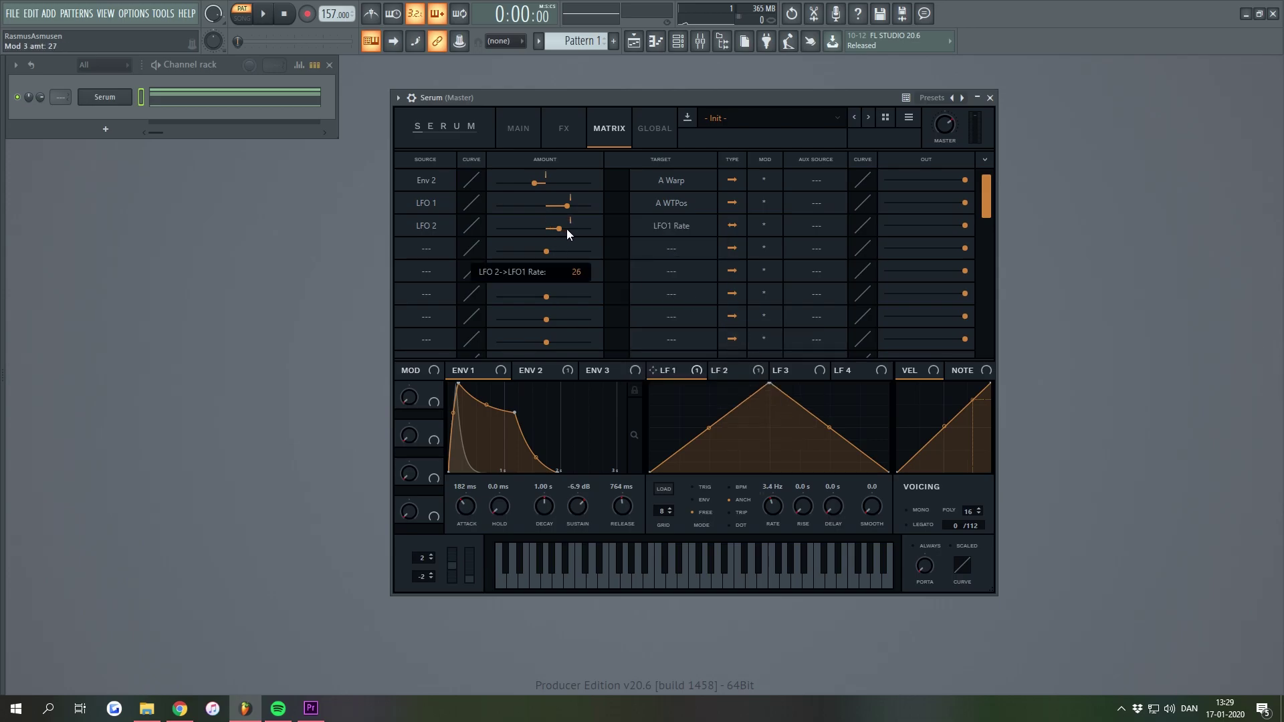
Set LFO 1's rate to 1.5 Hz and the LFO 2 modulation amount on LFO1 Rate to 24 while auditioning the pattern
left_click(516, 127)
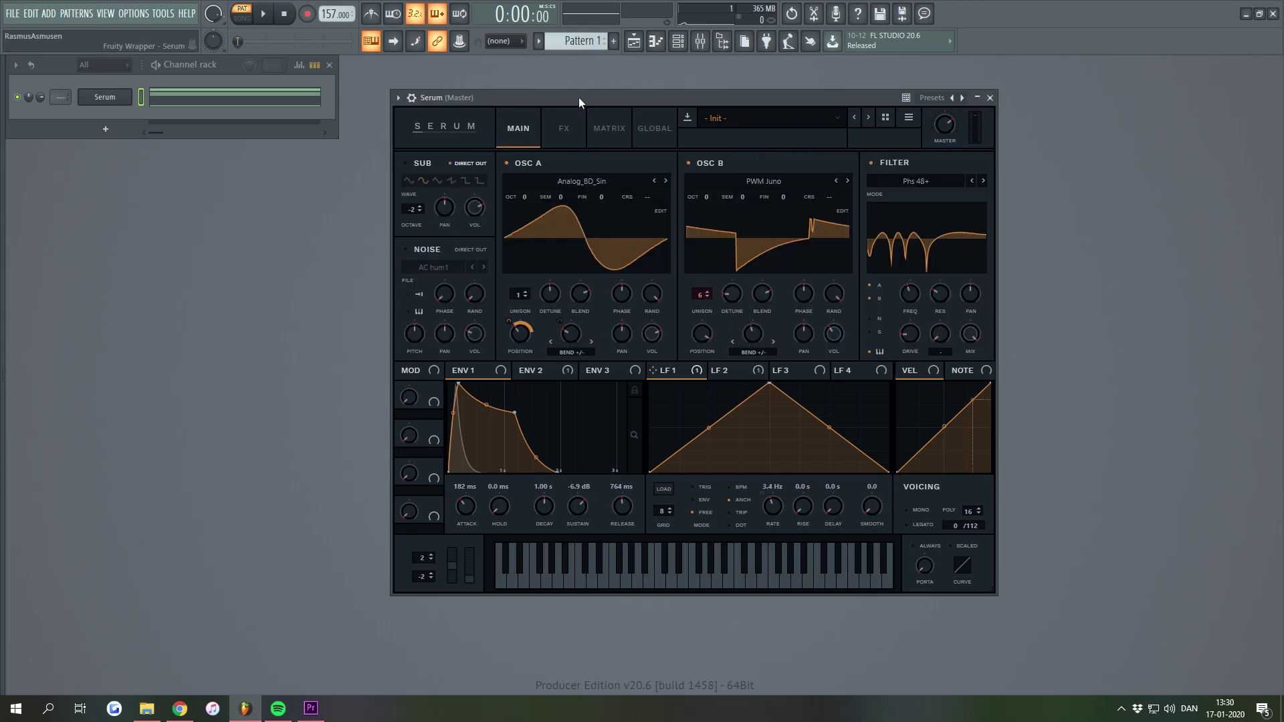
left_click_drag(581, 95, 575, 95)
key("space")
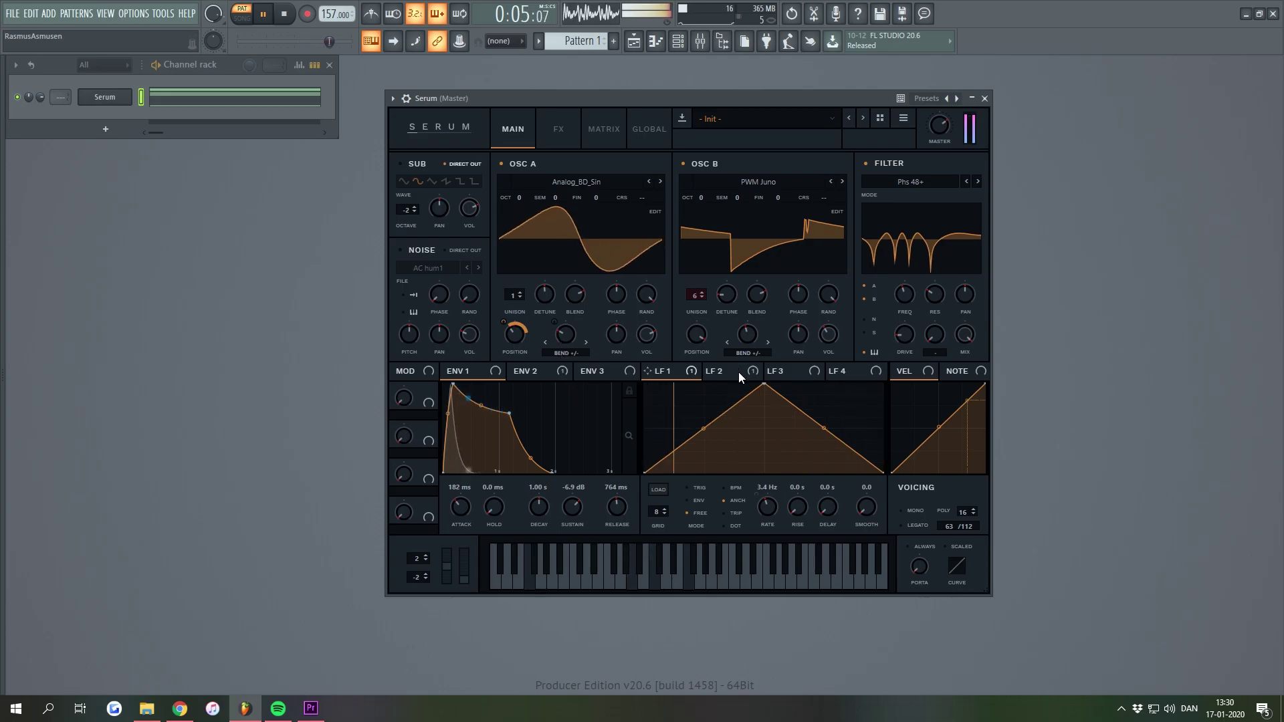
left_click_drag(767, 507, 770, 520)
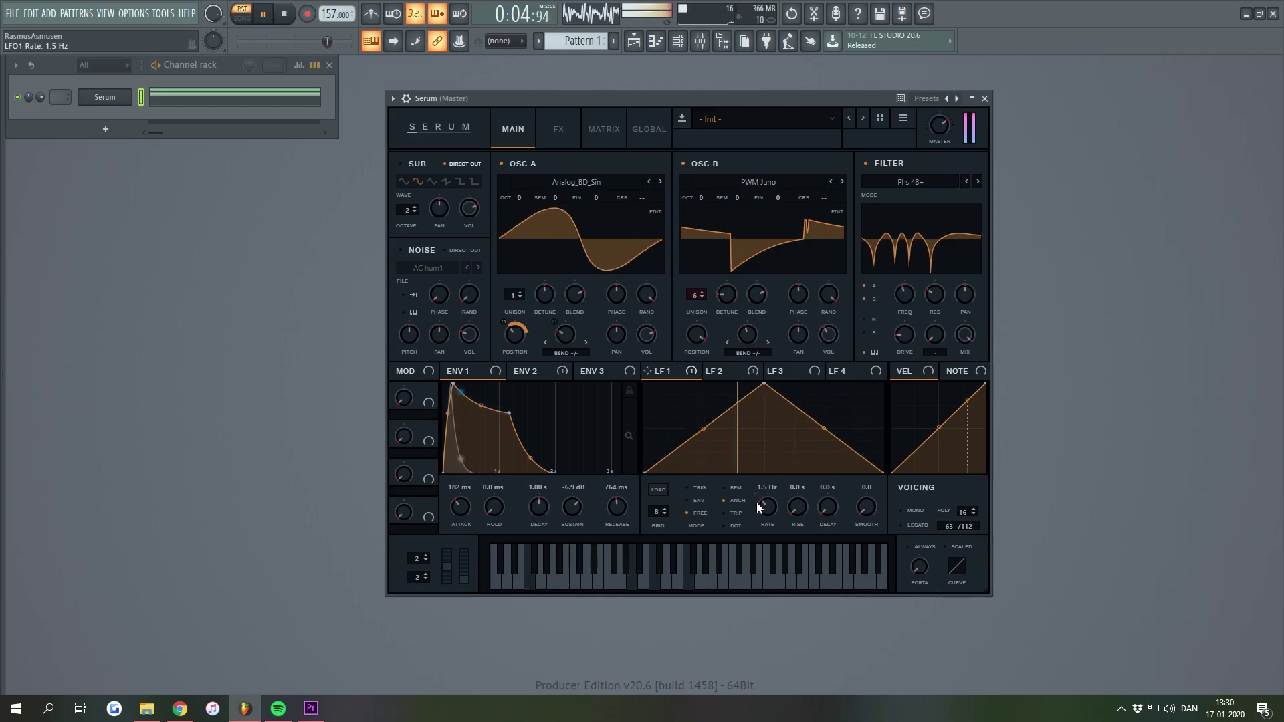
left_click(597, 130)
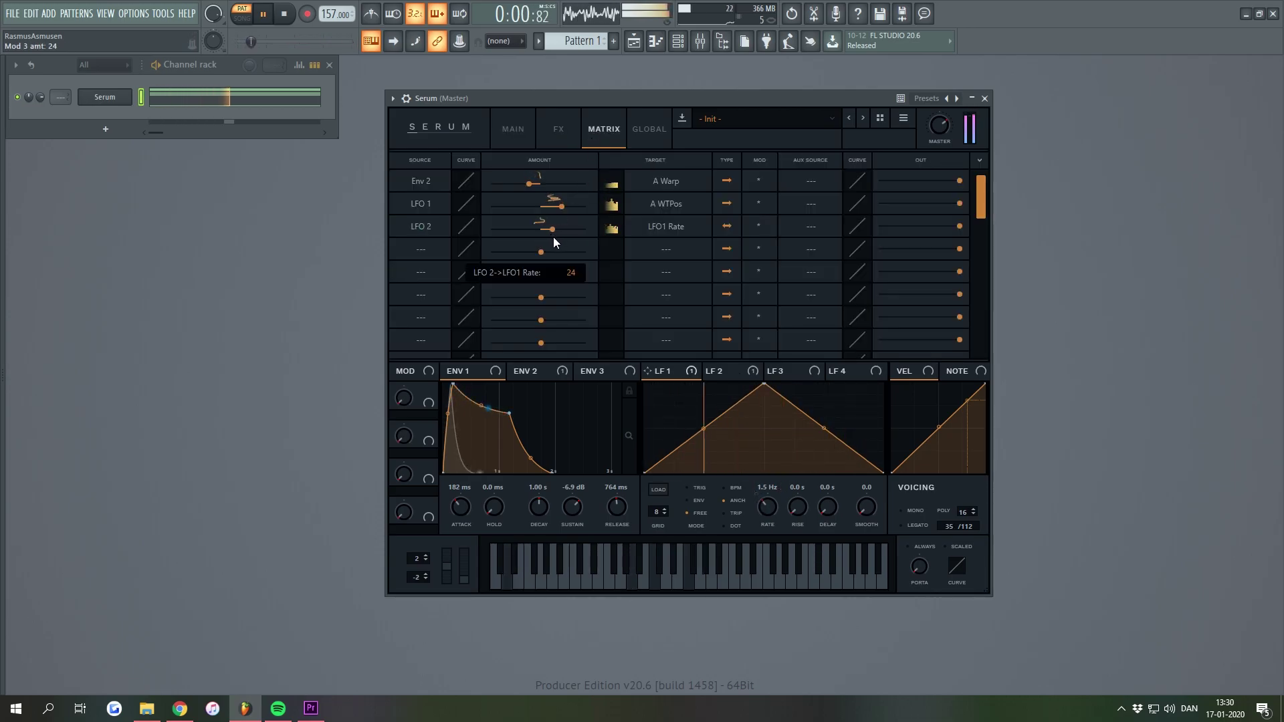
left_click(496, 115)
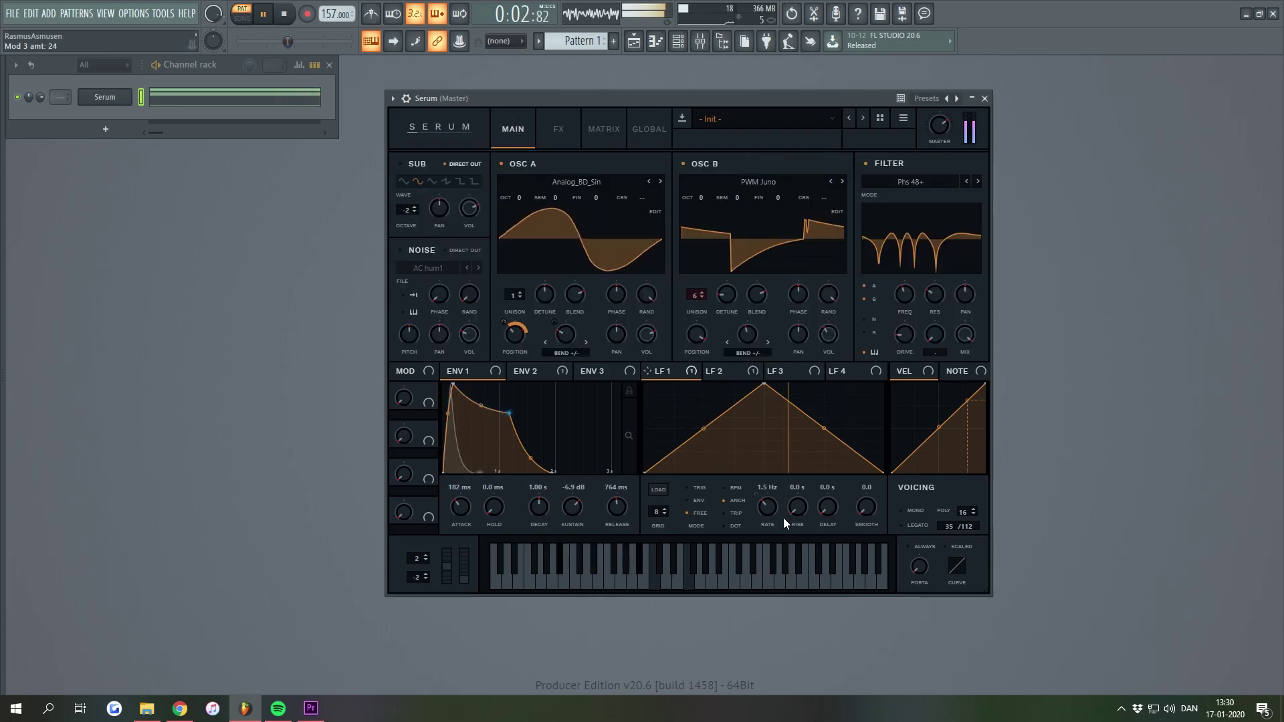
Turn off LFO 2's BPM sync and set its rate to 0.09 Hz while auditioning the pattern
left_click(742, 371)
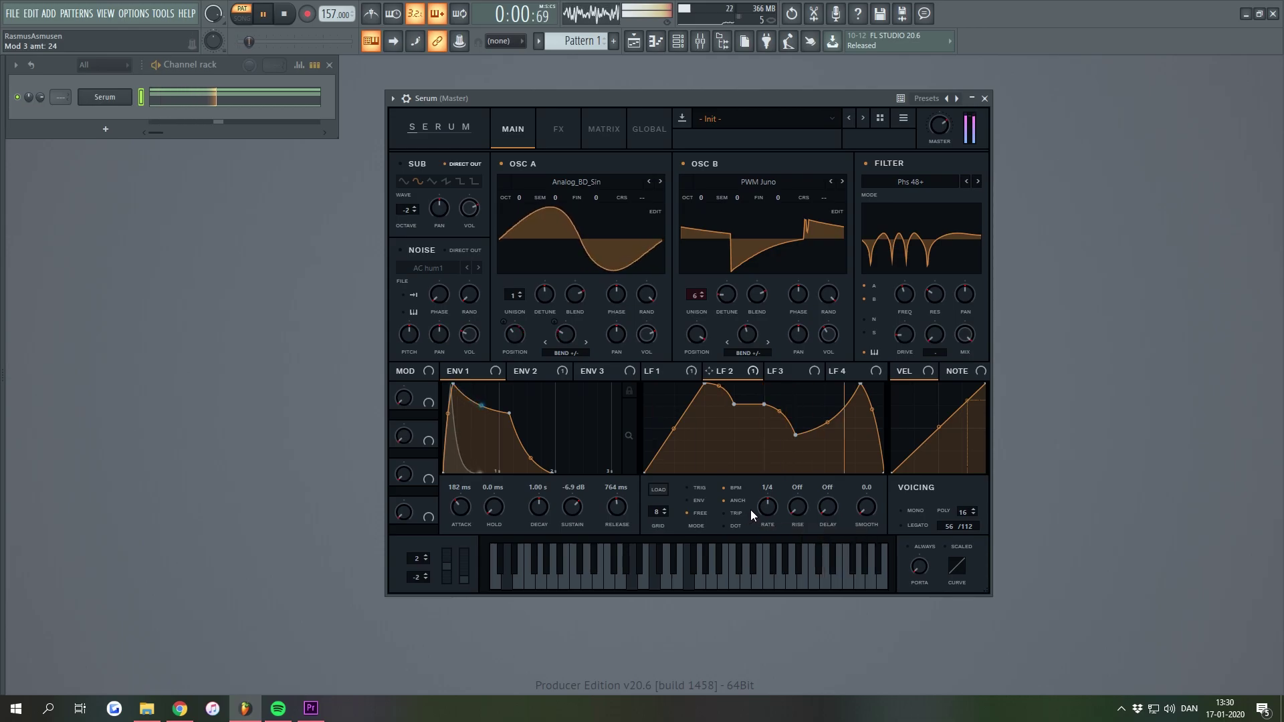
key("space")
scroll(768, 514, "up", 1)
scroll(770, 513, "up", 1)
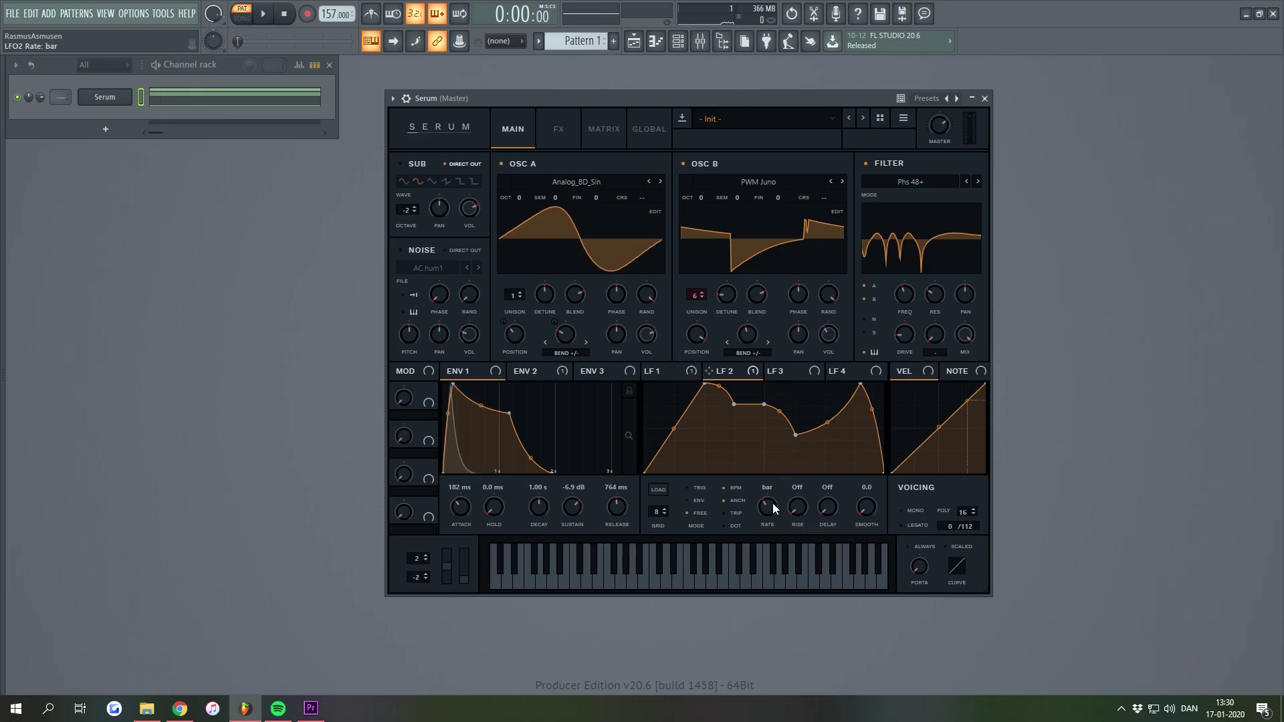
scroll(774, 502, "up", 1)
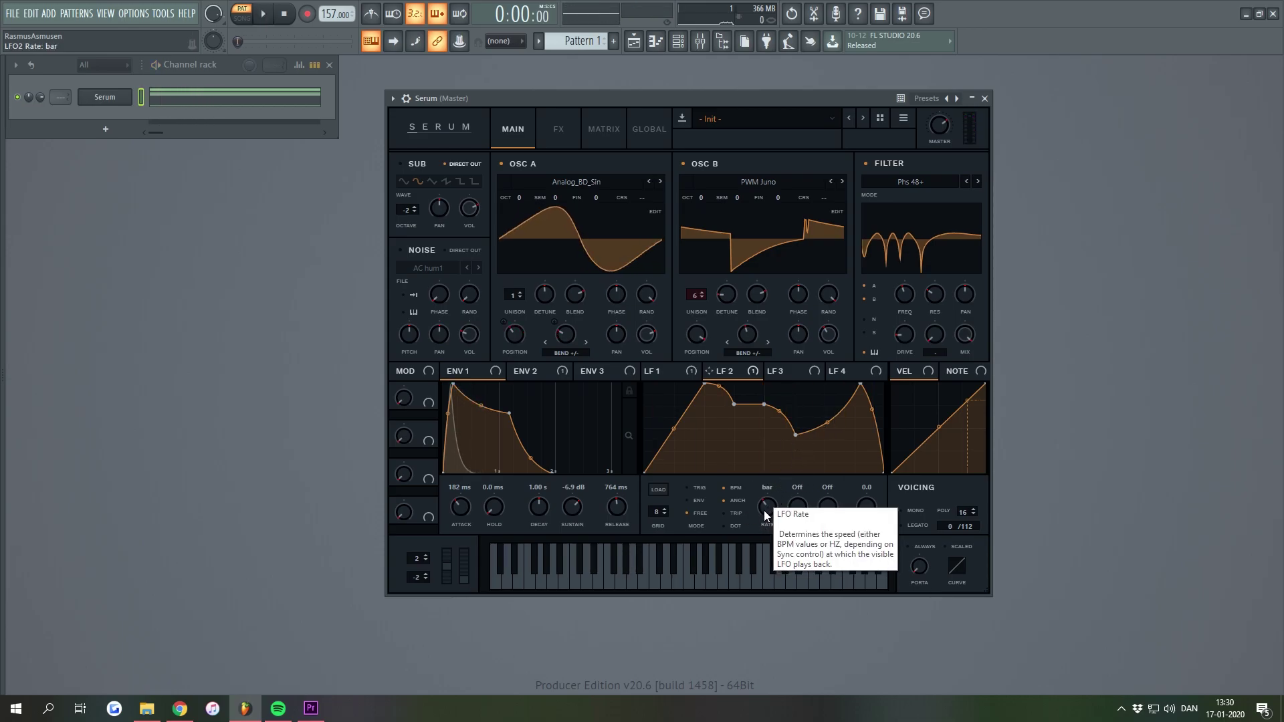
left_click(735, 488)
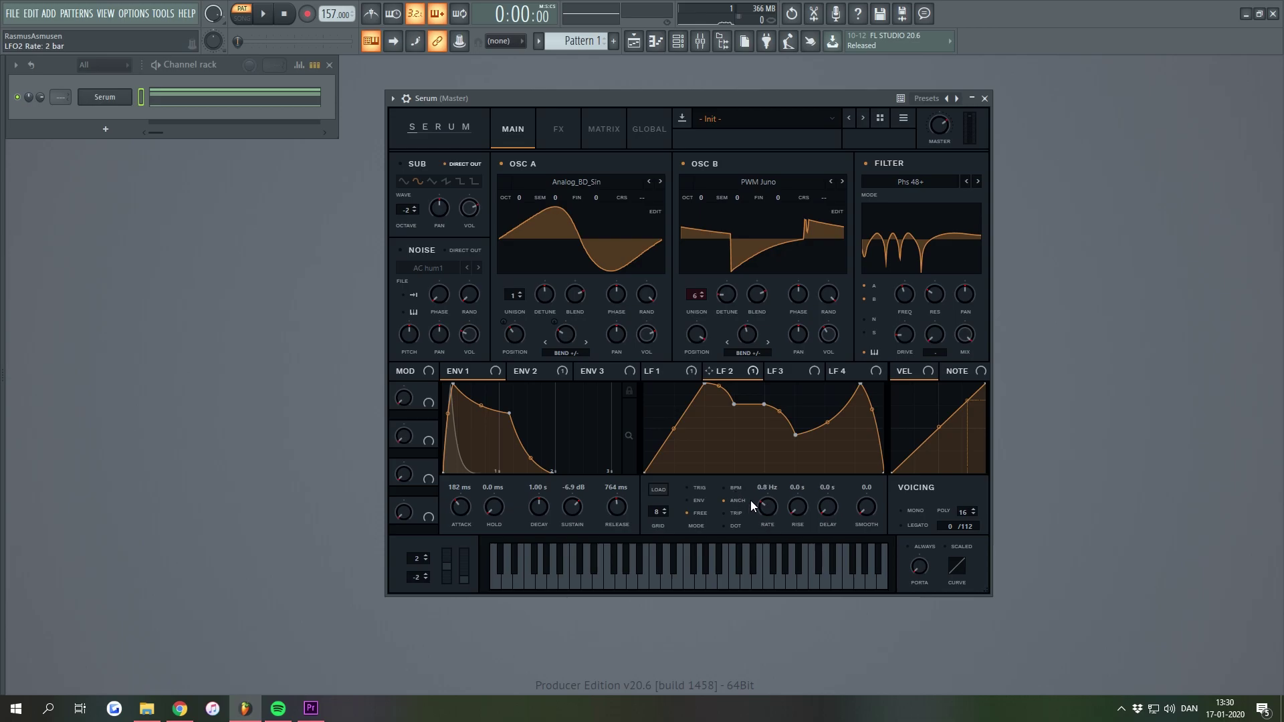
scroll(765, 506, "up", 2)
key("space")
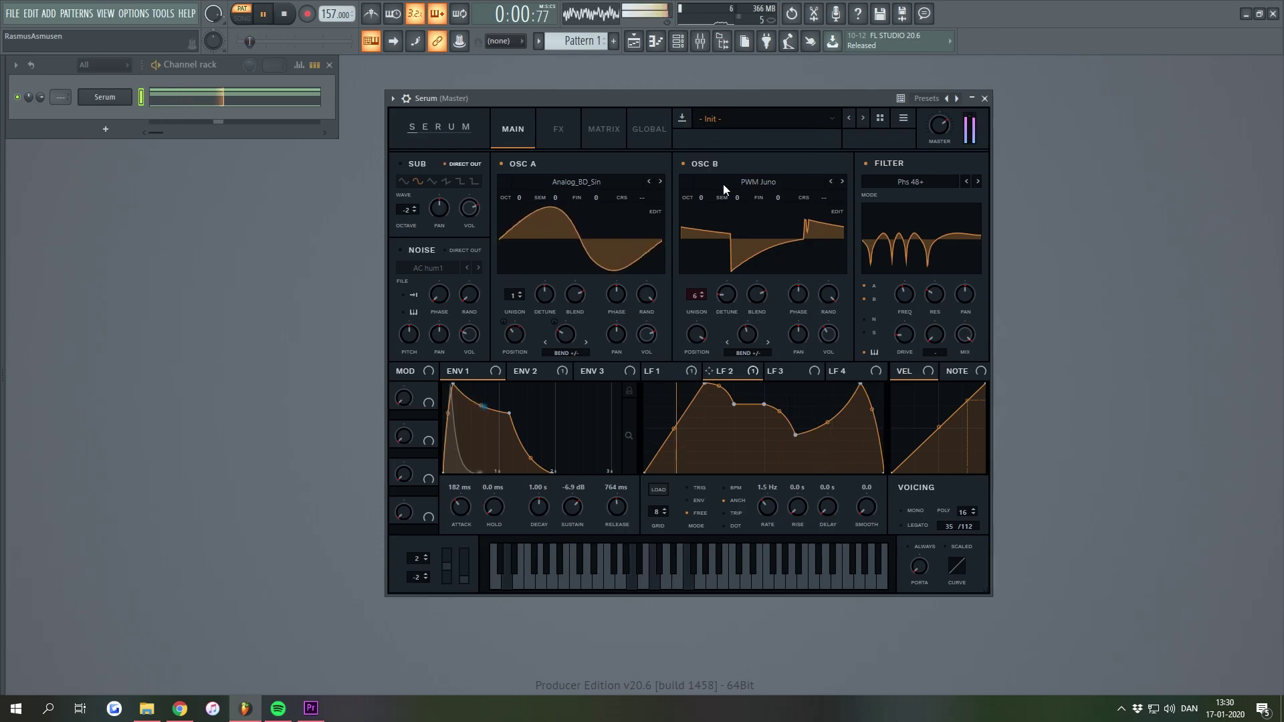
scroll(765, 508, "down", 1)
left_click_drag(764, 516, 764, 540)
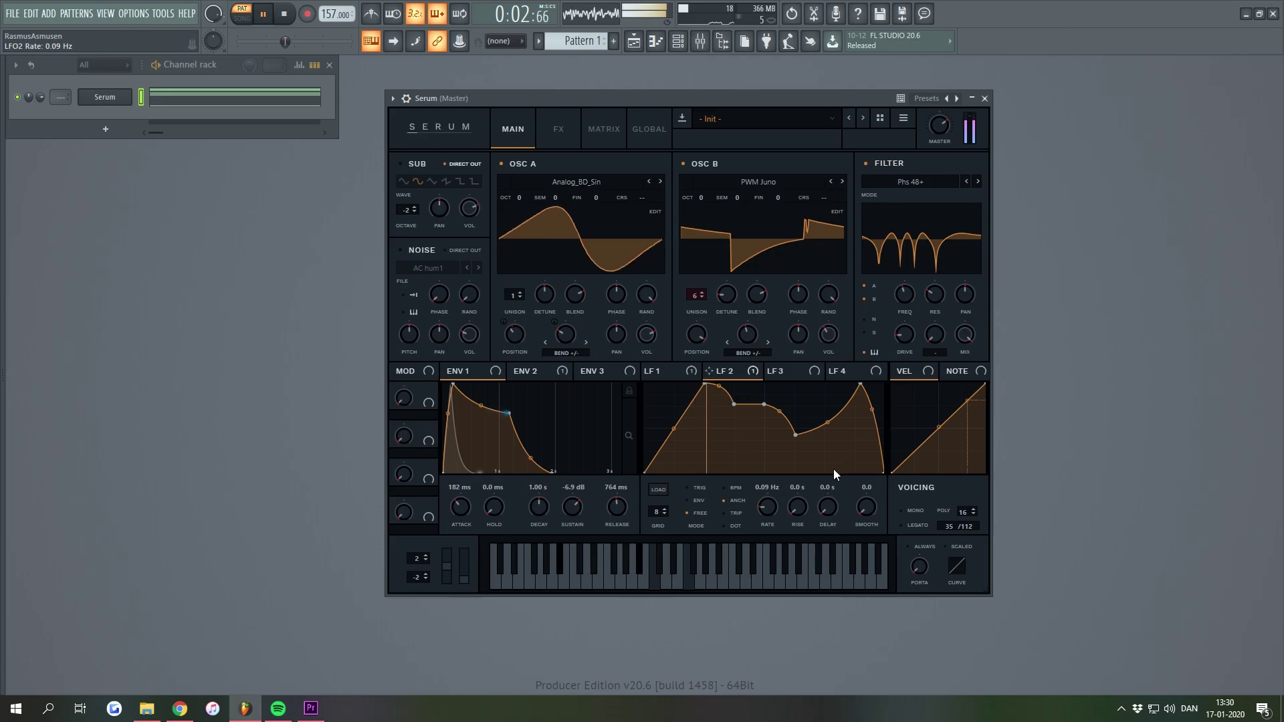
Pull LFO 2's point after the first peak down into a deep dip and listen to the pattern with LFO 1 shown
left_click_drag(732, 408, 729, 457)
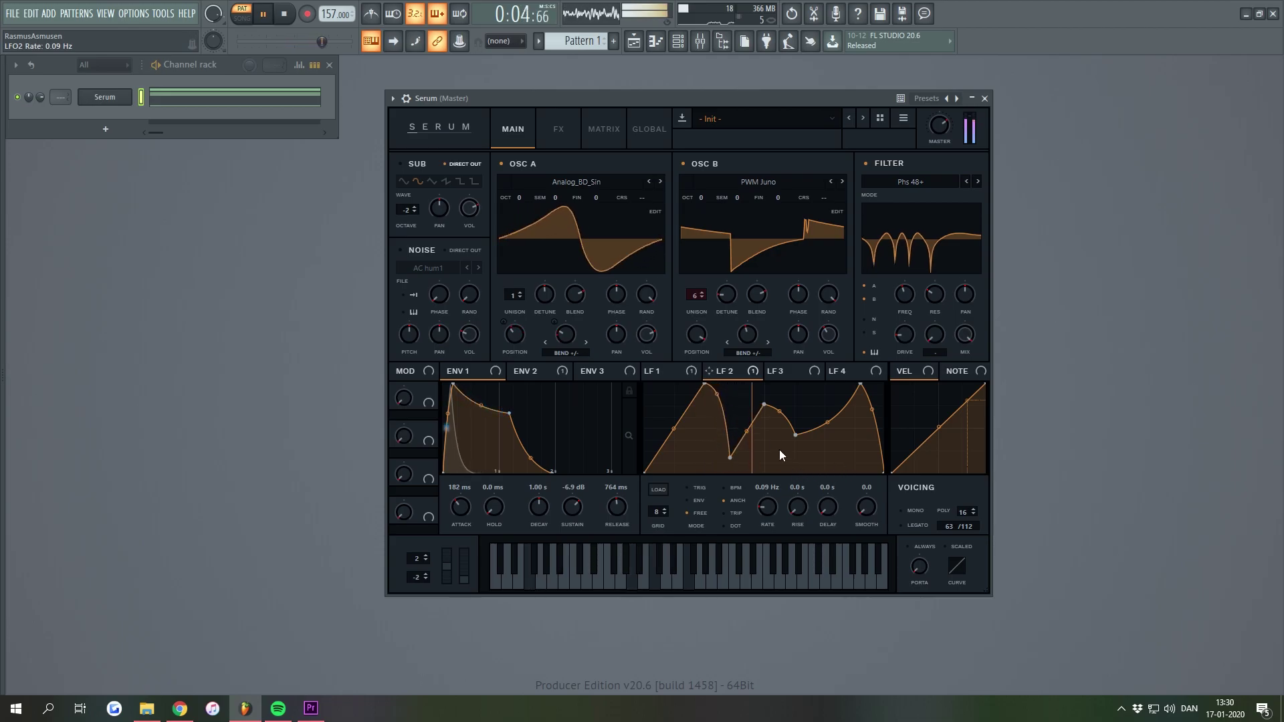
left_click(681, 372)
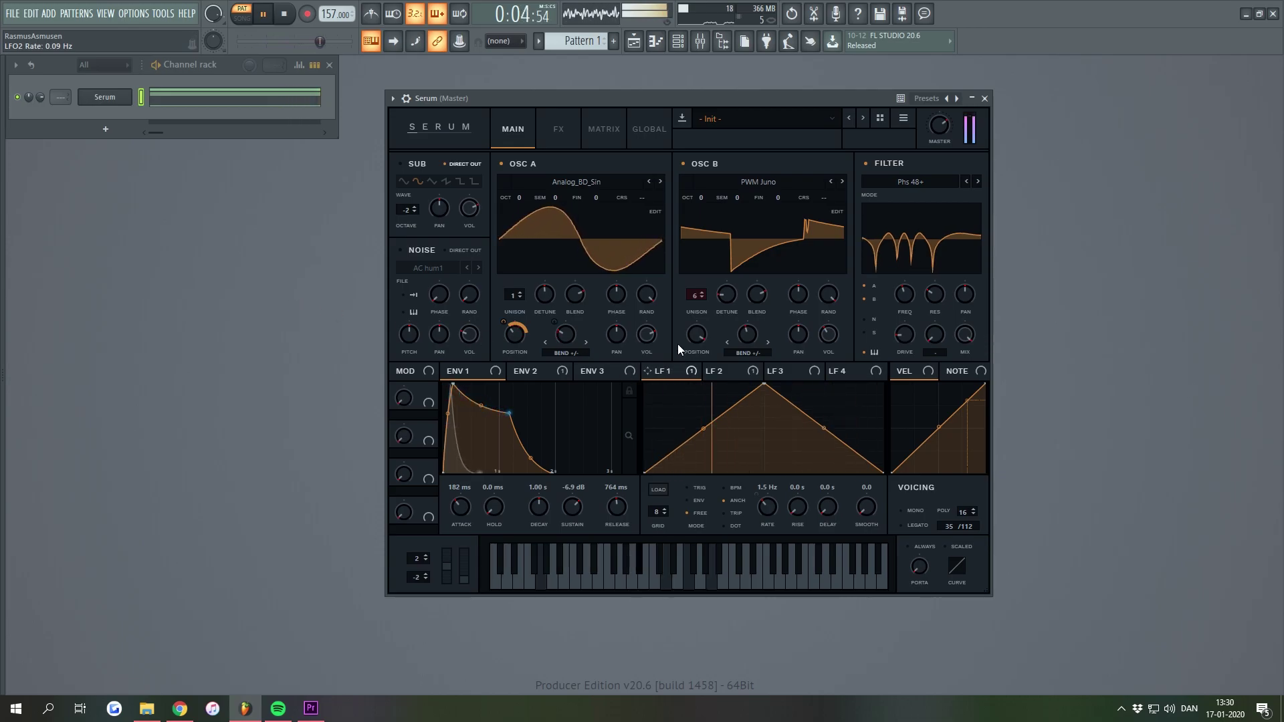
key("space")
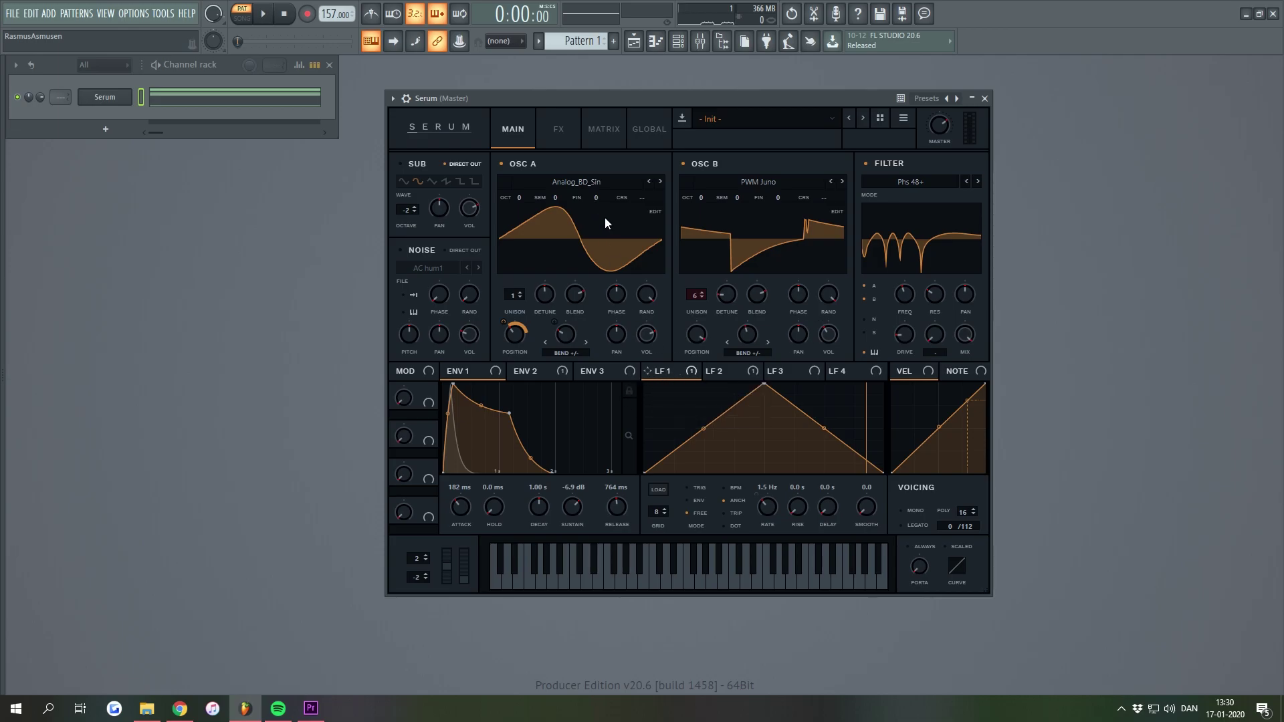
Modulate the fine tuning of OSC A and OSC B slightly with LFO 1 and play the pattern
left_click_drag(609, 197, 606, 271)
left_click_drag(794, 197, 793, 273)
key("space")
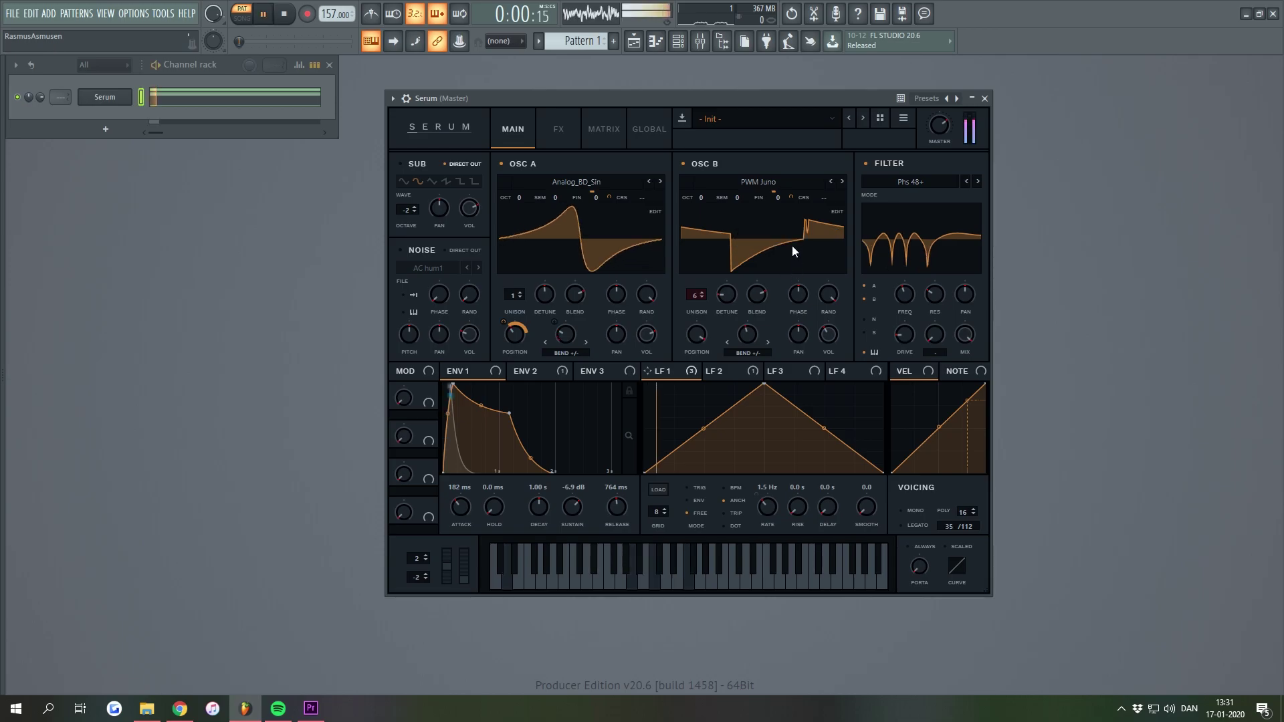
Fine-adjust the LFO 1 modulation depth on the fine tuning of OSC B and OSC A while the pattern plays
left_click_drag(791, 197, 791, 195)
left_click_drag(609, 198, 609, 196)
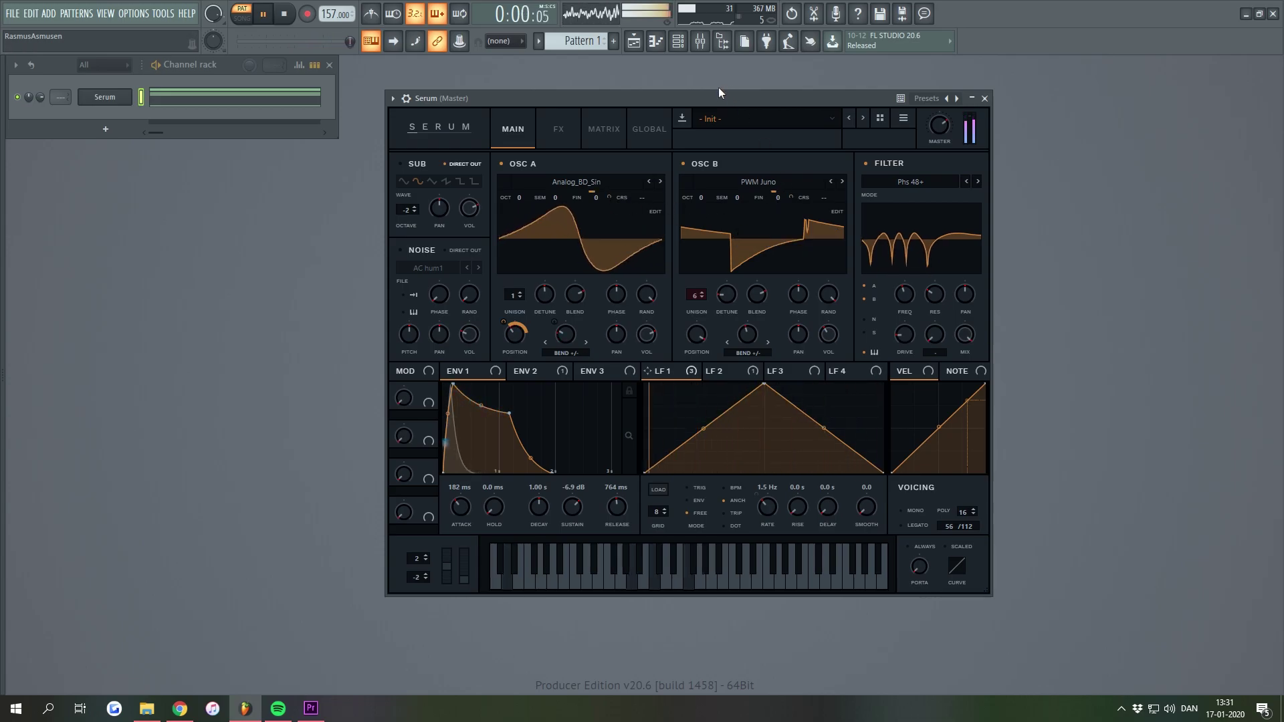
left_click_drag(712, 98, 706, 102)
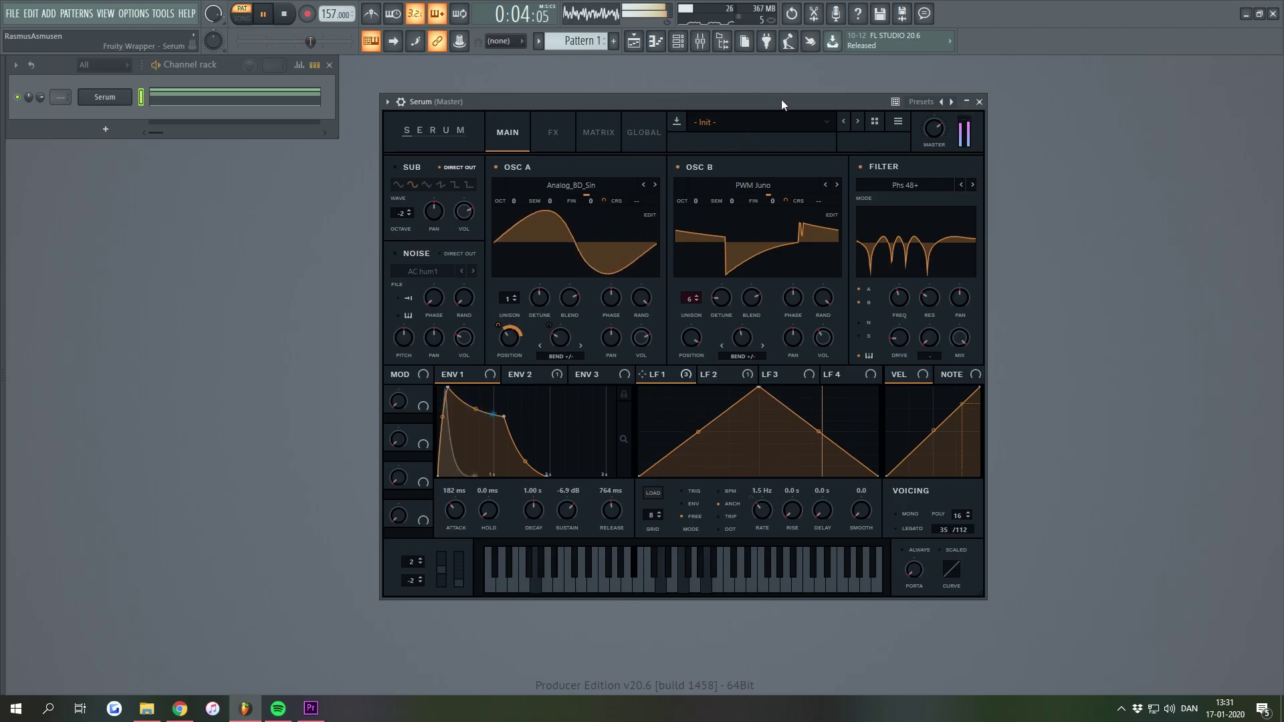
Display LFO 2 and watch its curve while listening to the pattern, finishing with playback stopped
right_click(726, 377)
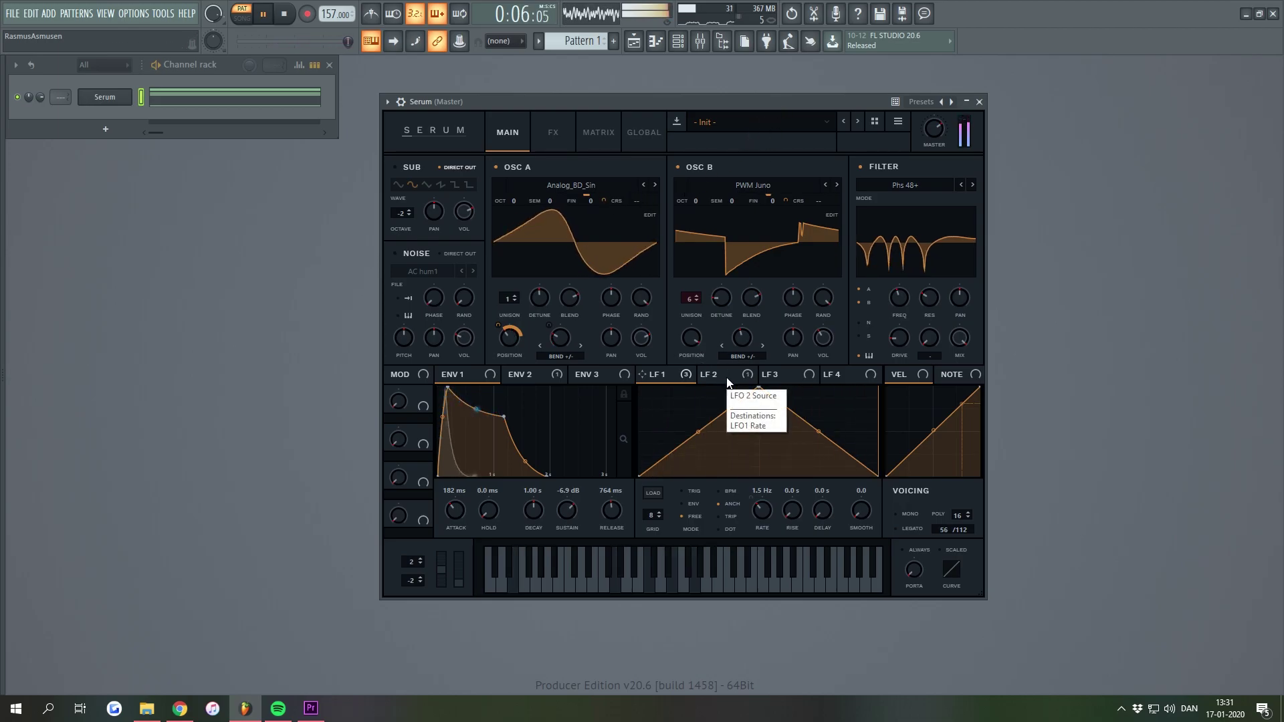
left_click(742, 436)
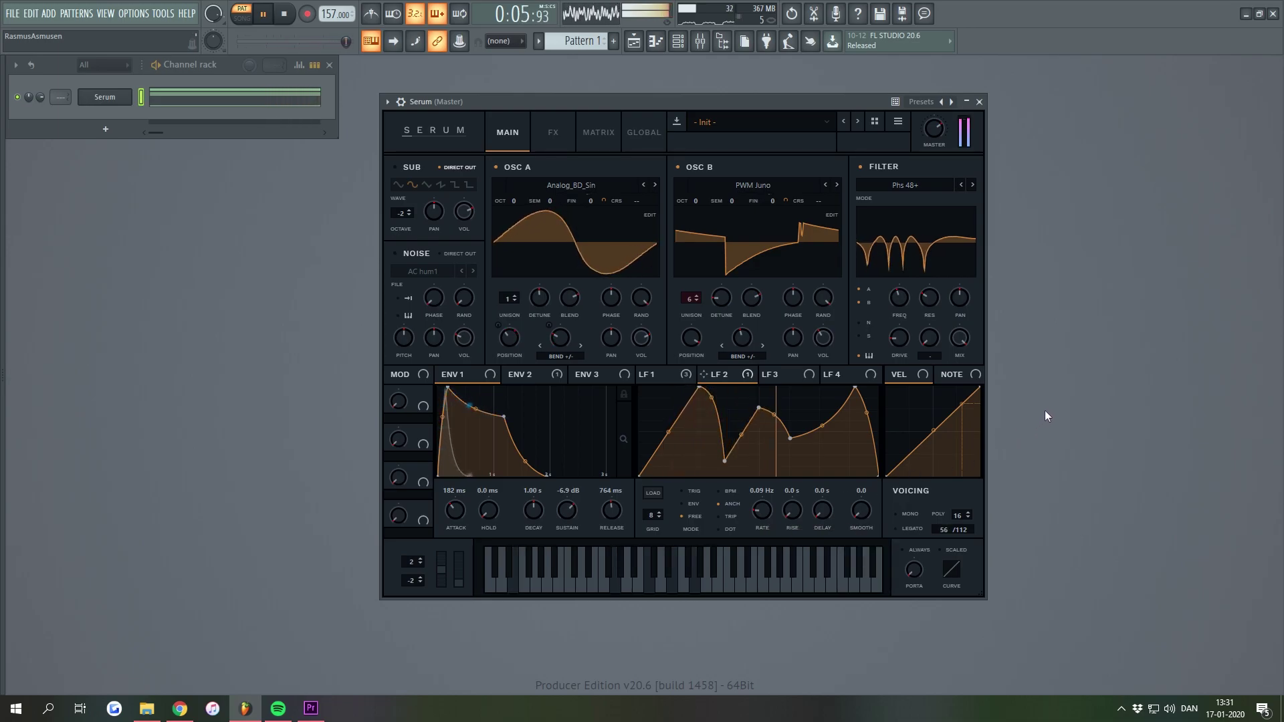
left_click_drag(796, 99, 801, 97)
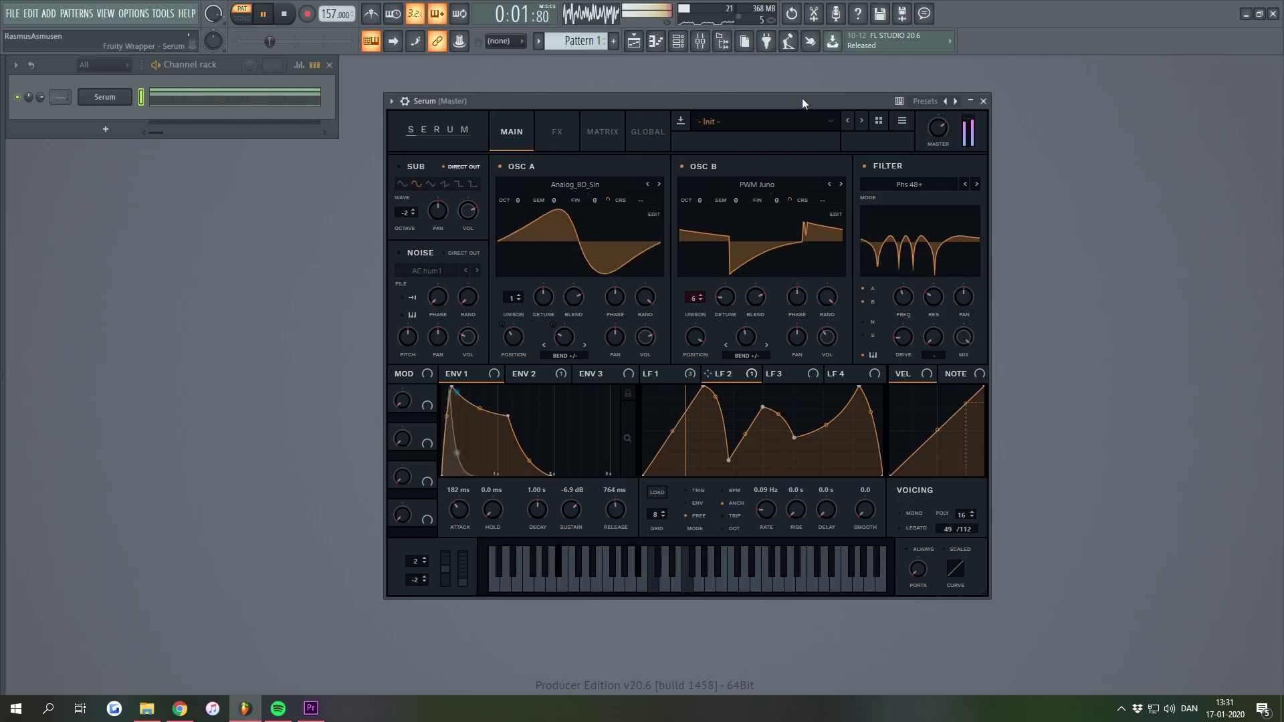
left_click(689, 517)
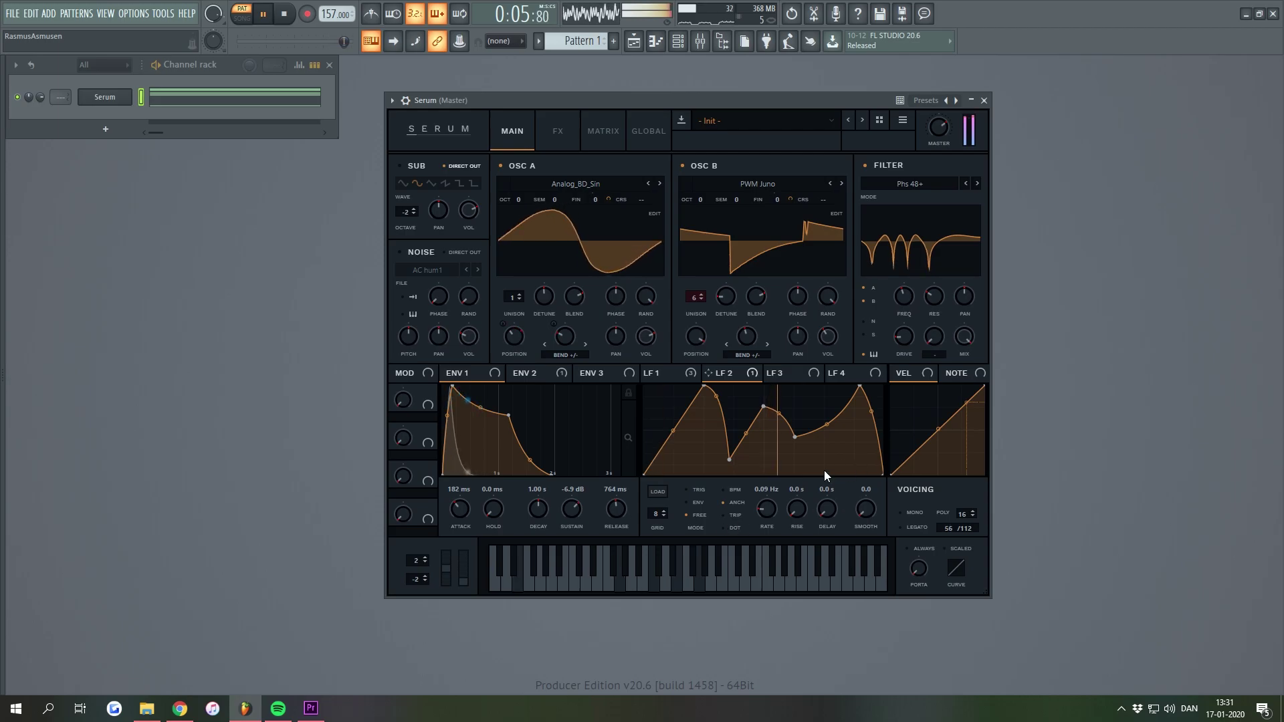
left_click_drag(808, 101, 793, 98)
key("space")
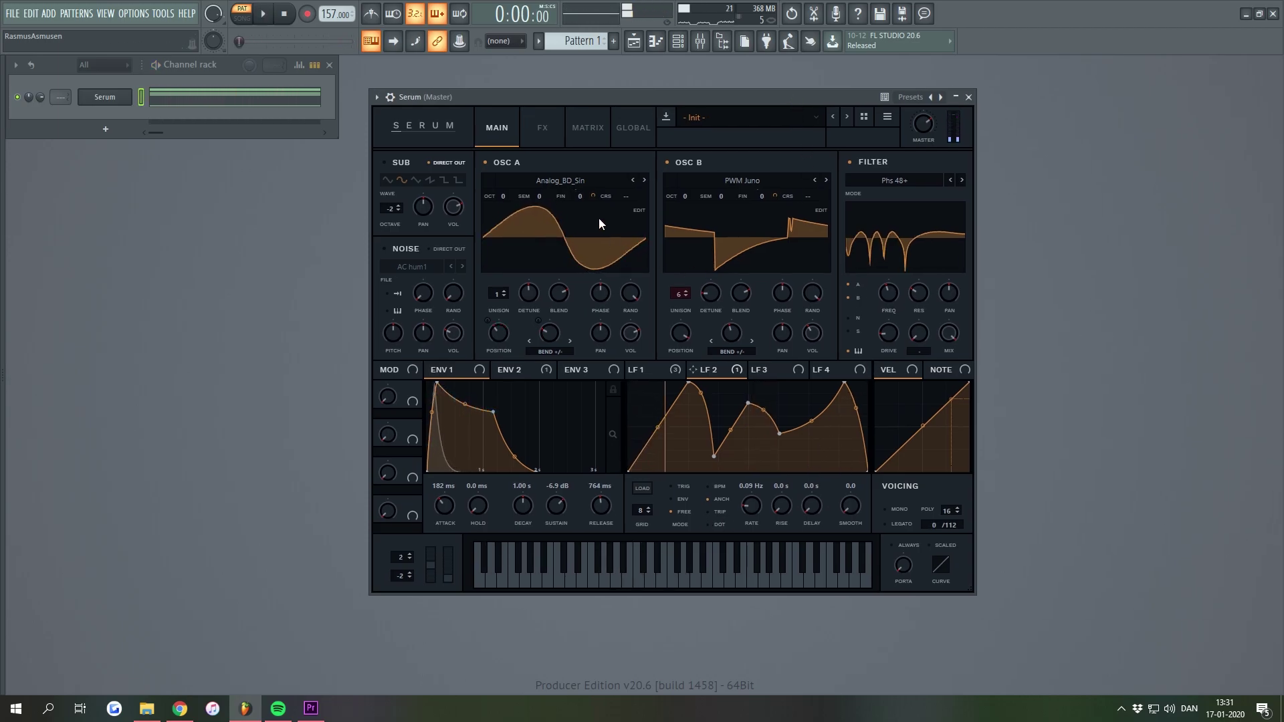
Select LFO 1 and enable the Hyper/Dimension effect with the Hyper mix at 0%
left_click(660, 367)
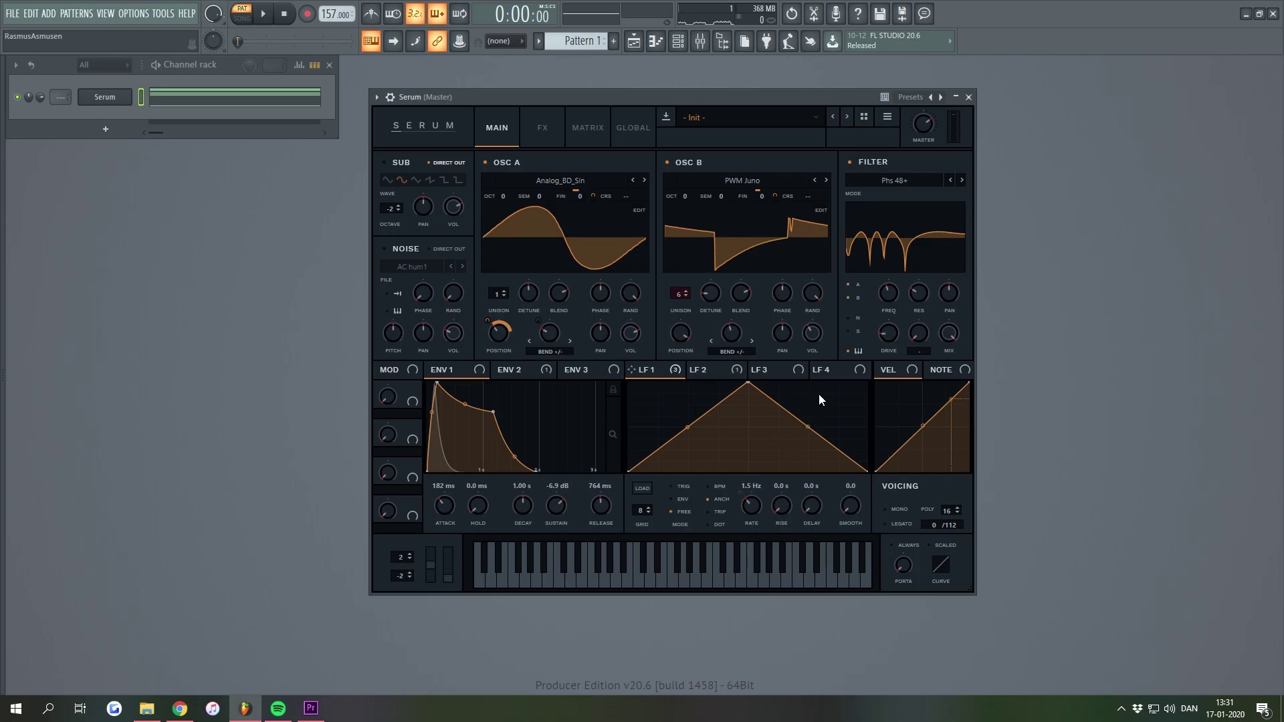
left_click(533, 132)
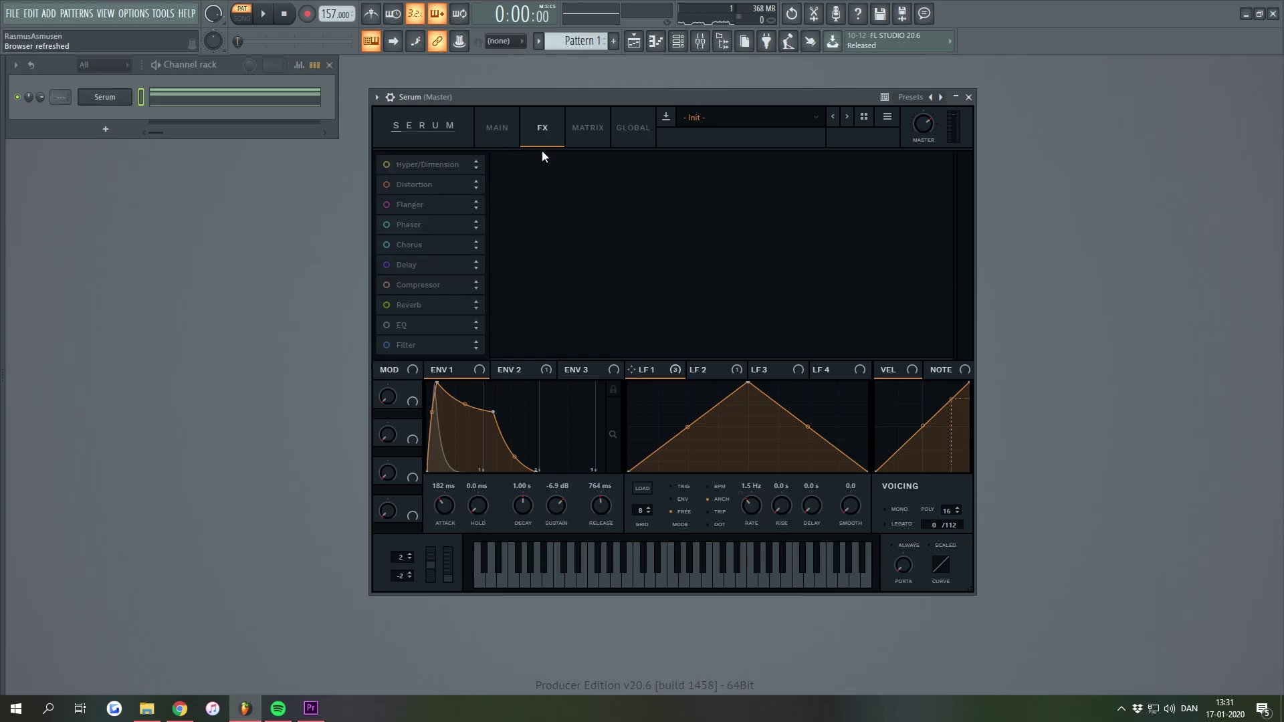
left_click(488, 117)
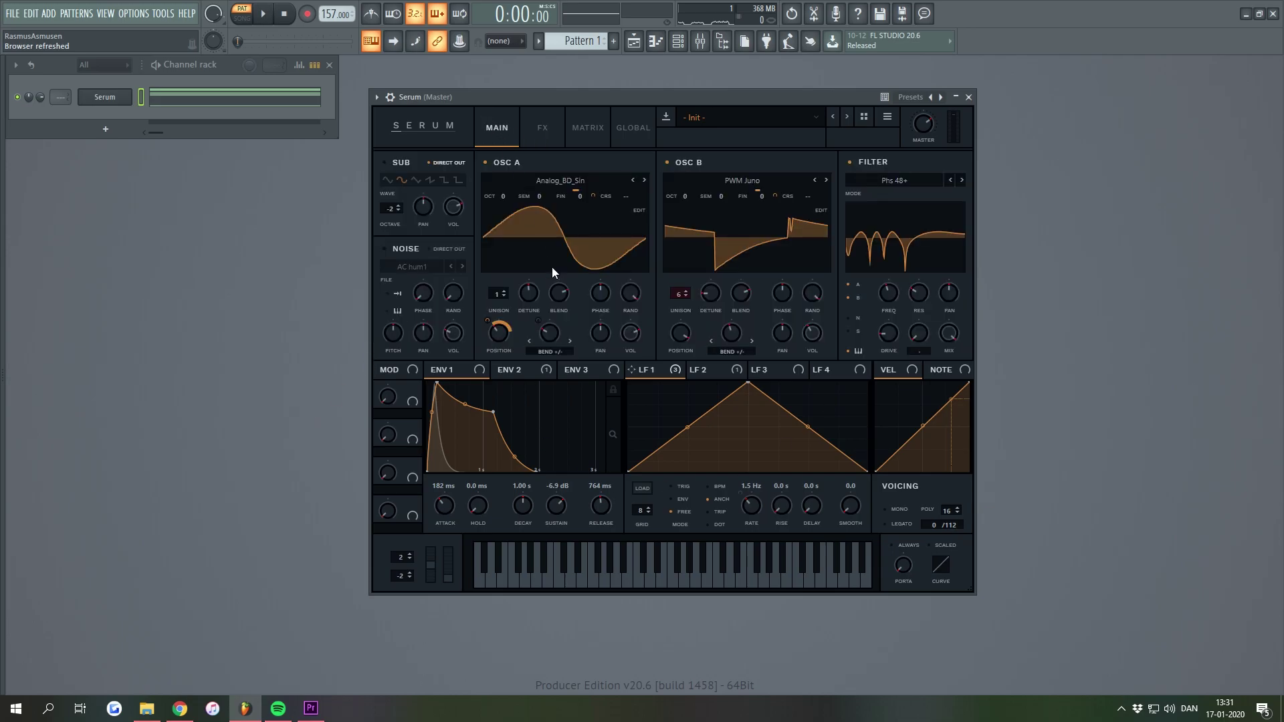
left_click(545, 135)
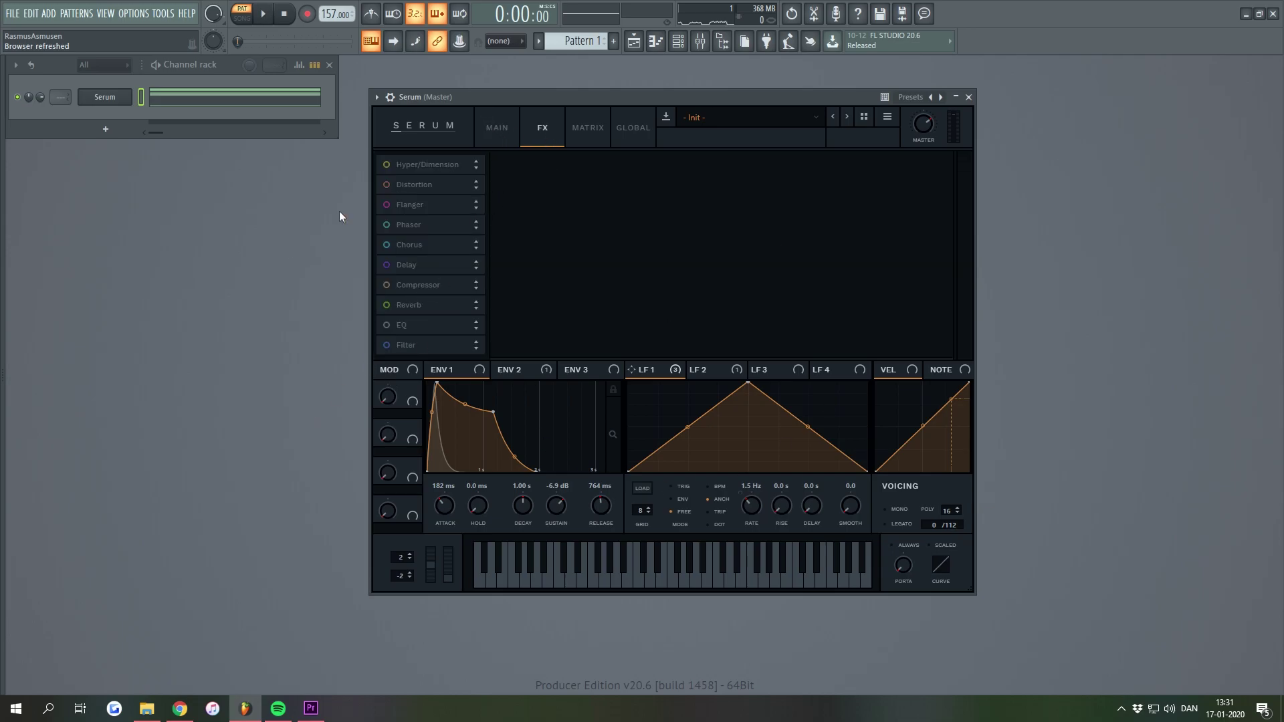
left_click(385, 164)
left_click_drag(747, 171, 748, 200)
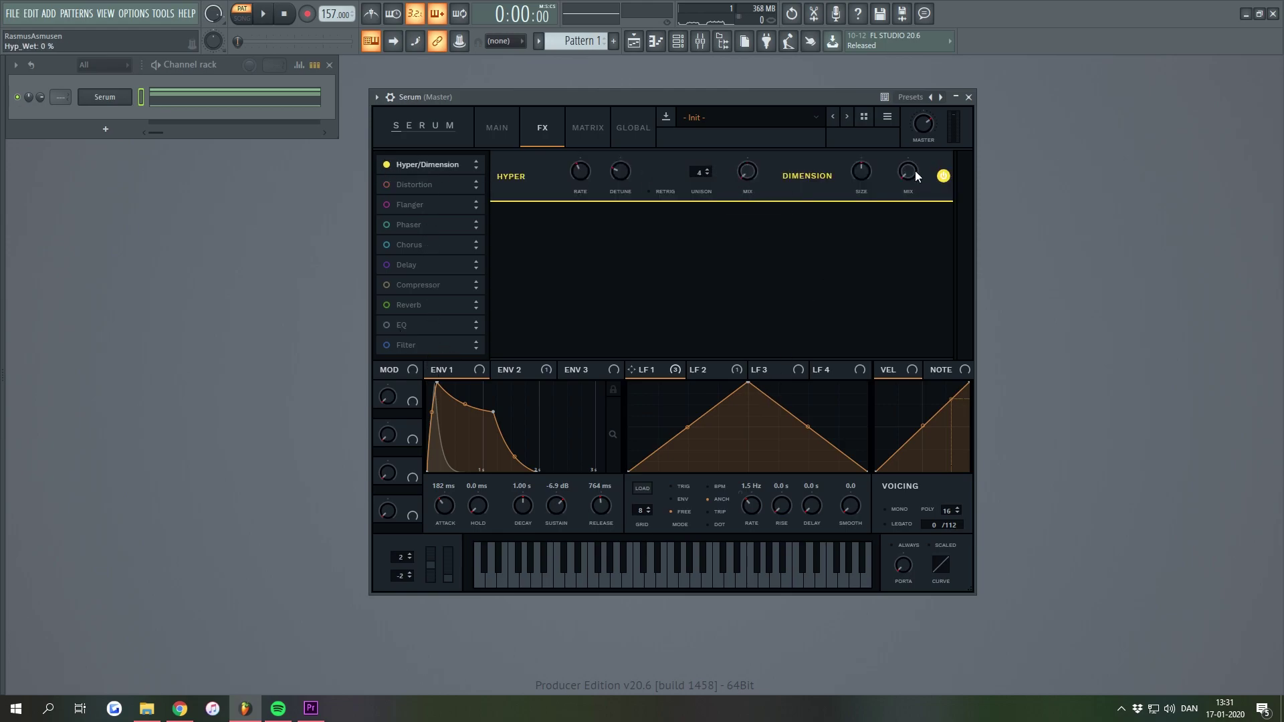
Play the pattern, set the Dimension mix to 61%, and compare the sound with the effect bypassed
key("space")
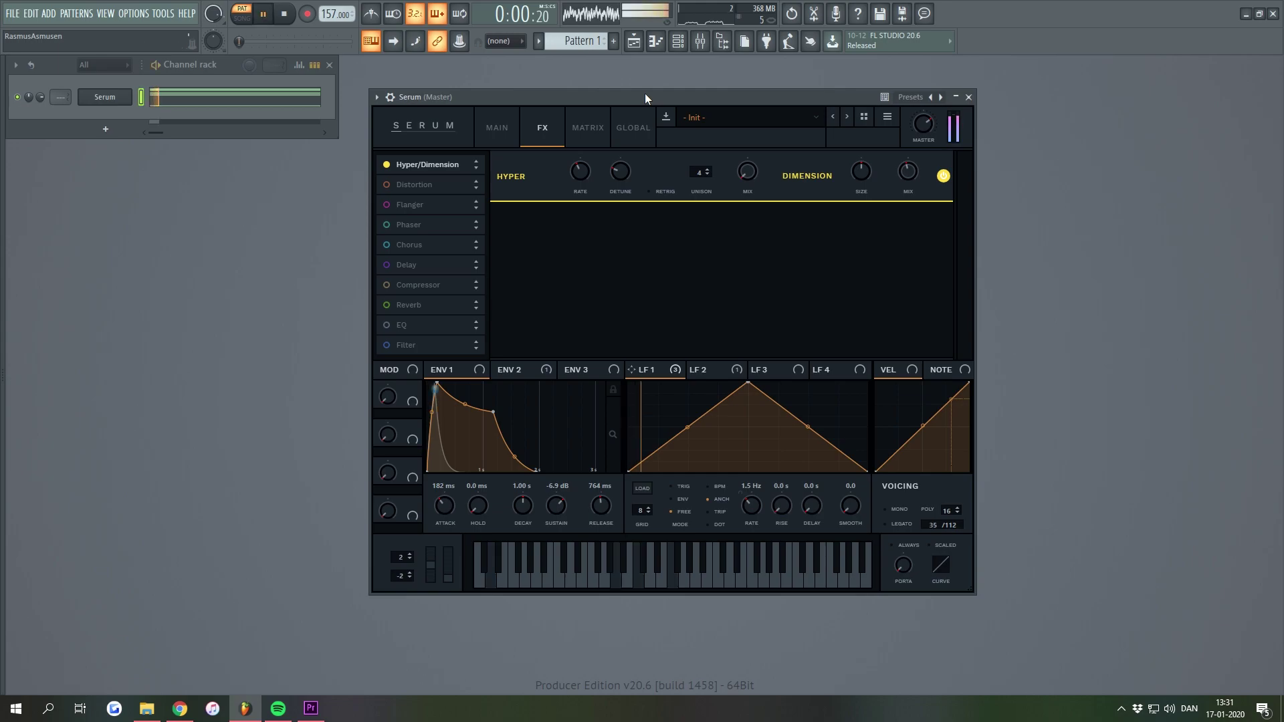
left_click_drag(916, 126, 906, 174)
left_click(942, 176)
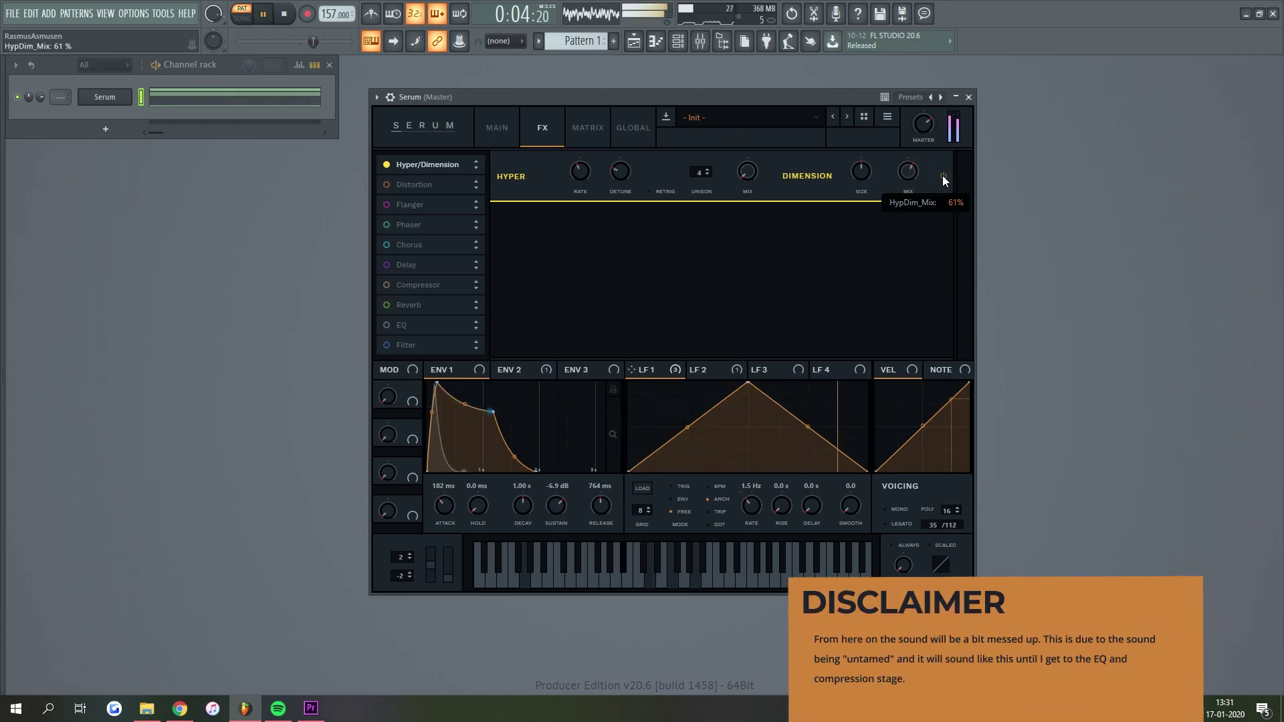
left_click(942, 175)
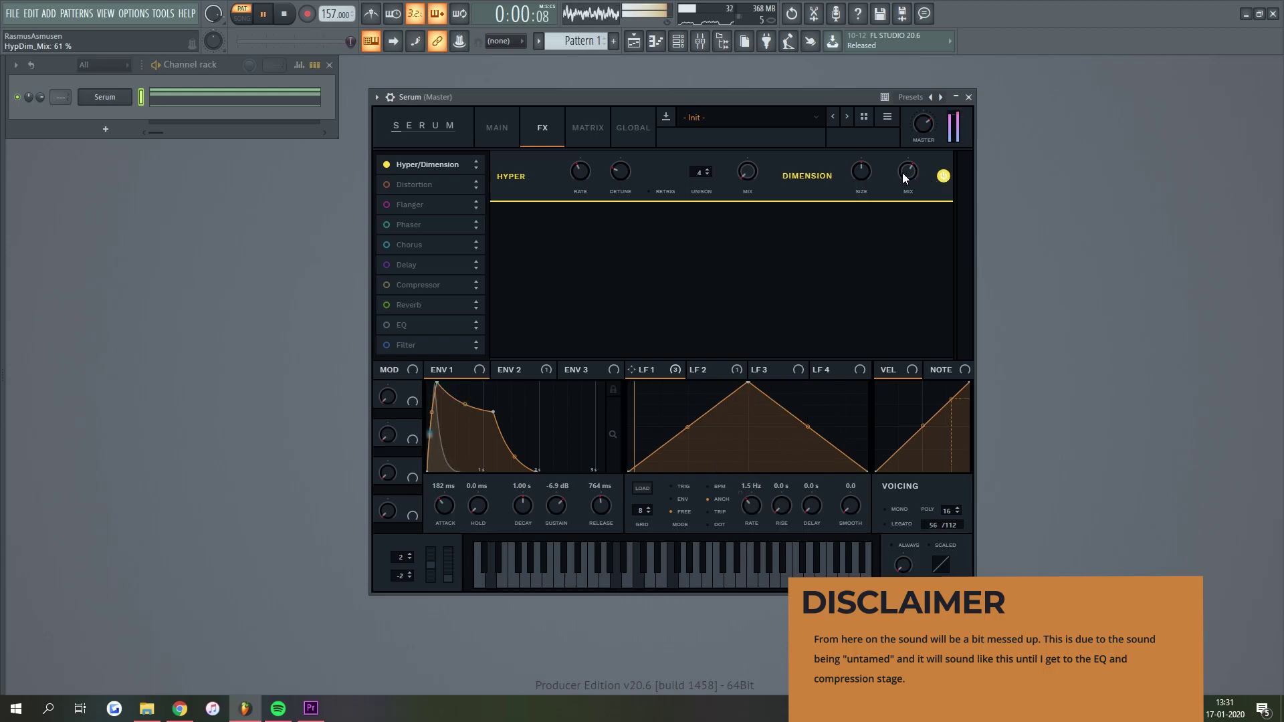
Raise the Hyper mix slightly and modulate it with LFO 1, auditioning the pattern before stopping playback
left_click_drag(746, 172, 734, 202)
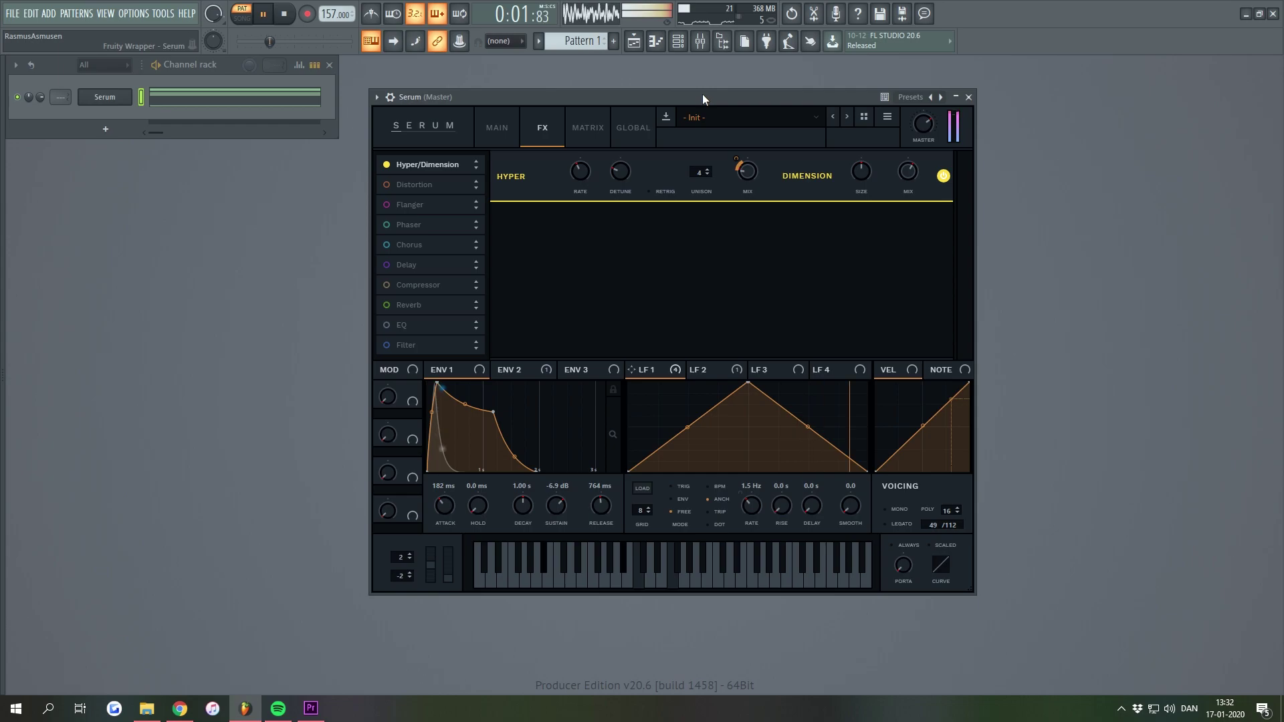
left_click_drag(734, 97, 758, 93)
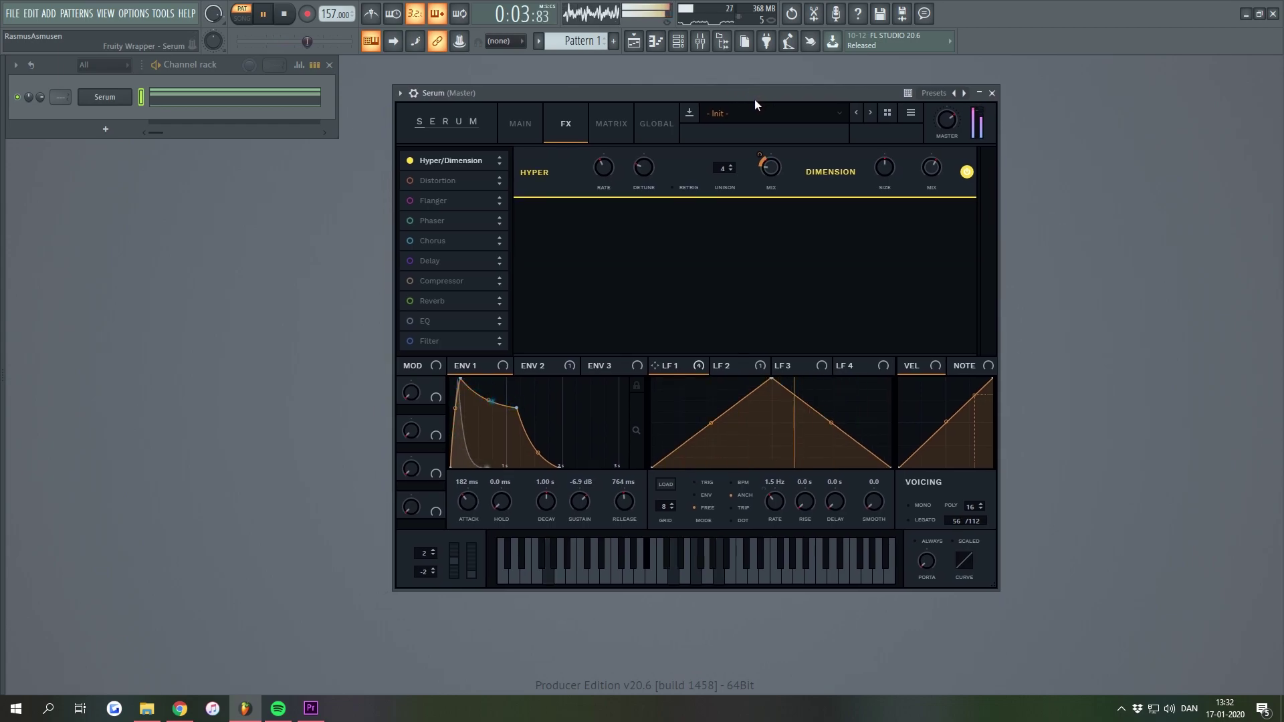
key("space")
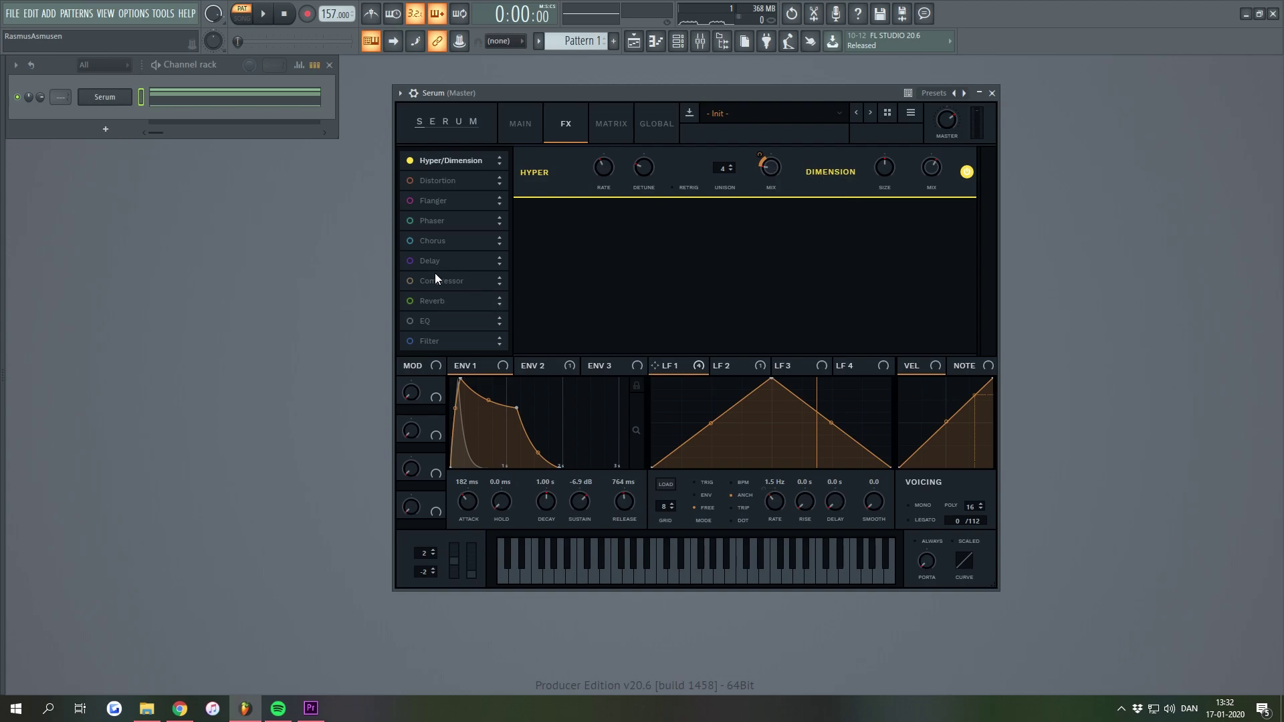
Enable Distortion in Downsample mode with the drive at 18% and the mix at about 41%
left_click(410, 181)
left_click(591, 226)
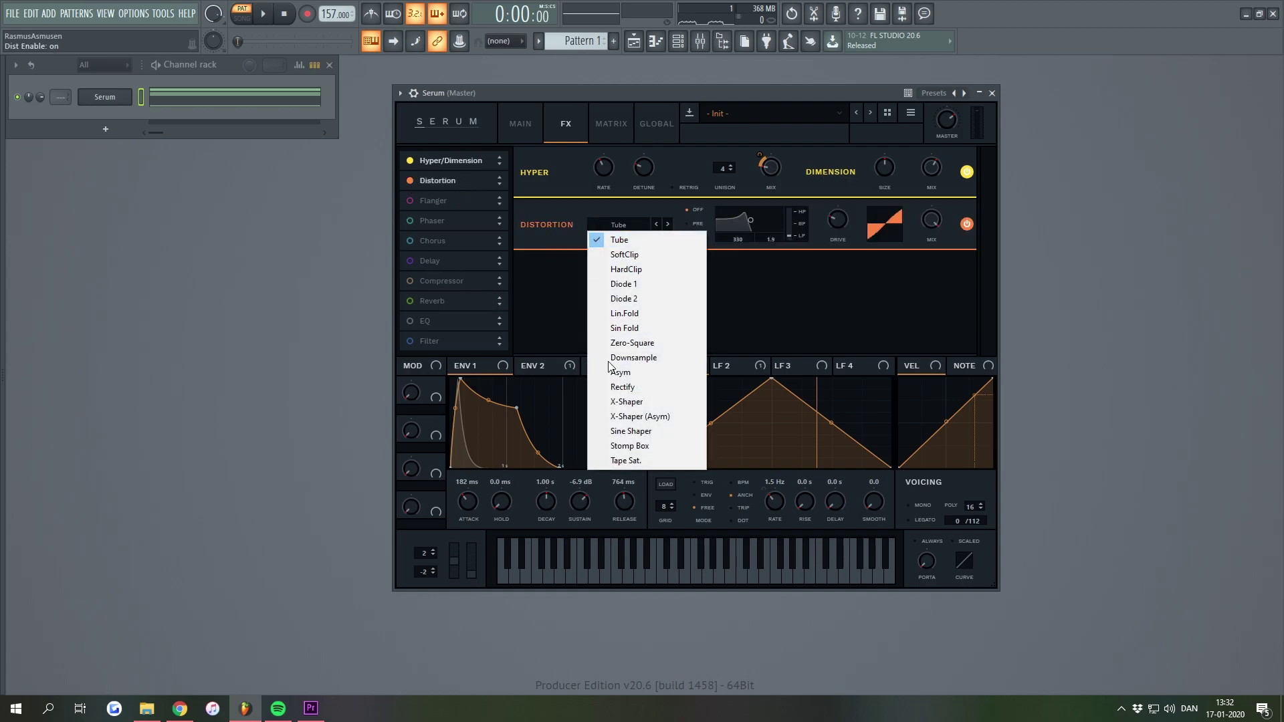
left_click(636, 356)
left_click_drag(840, 222, 837, 226)
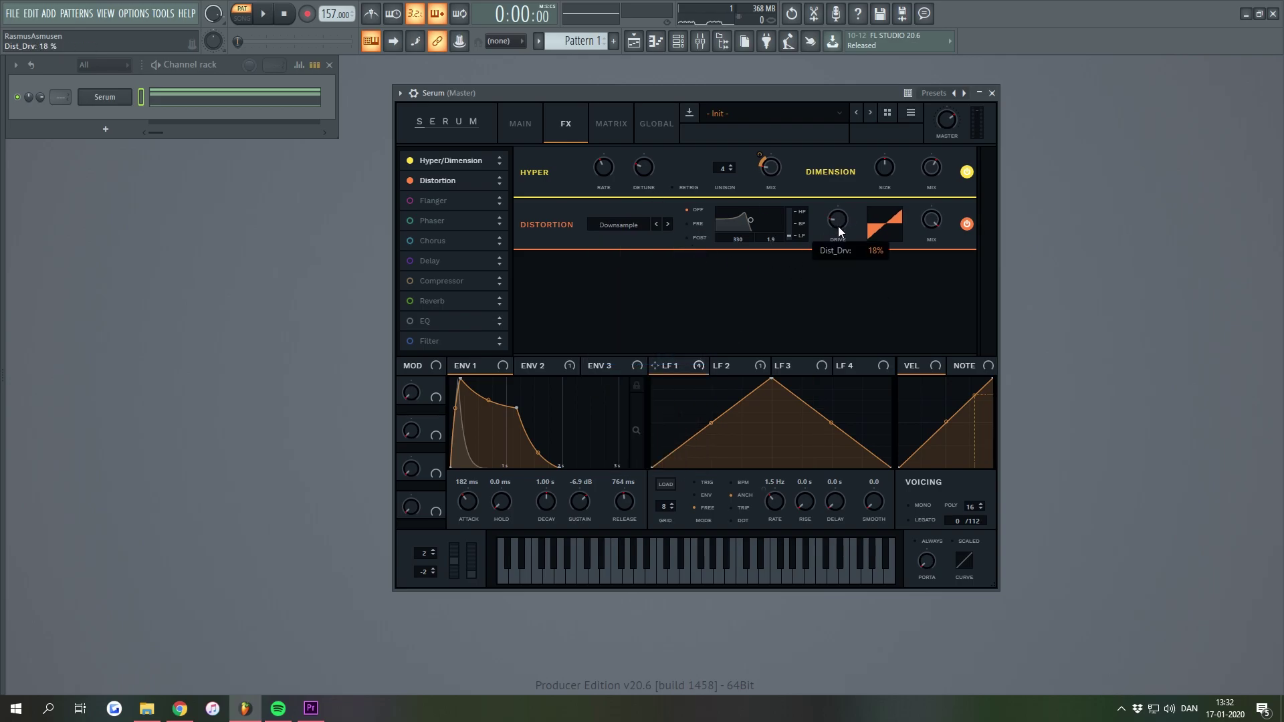
left_click_drag(921, 225, 920, 294)
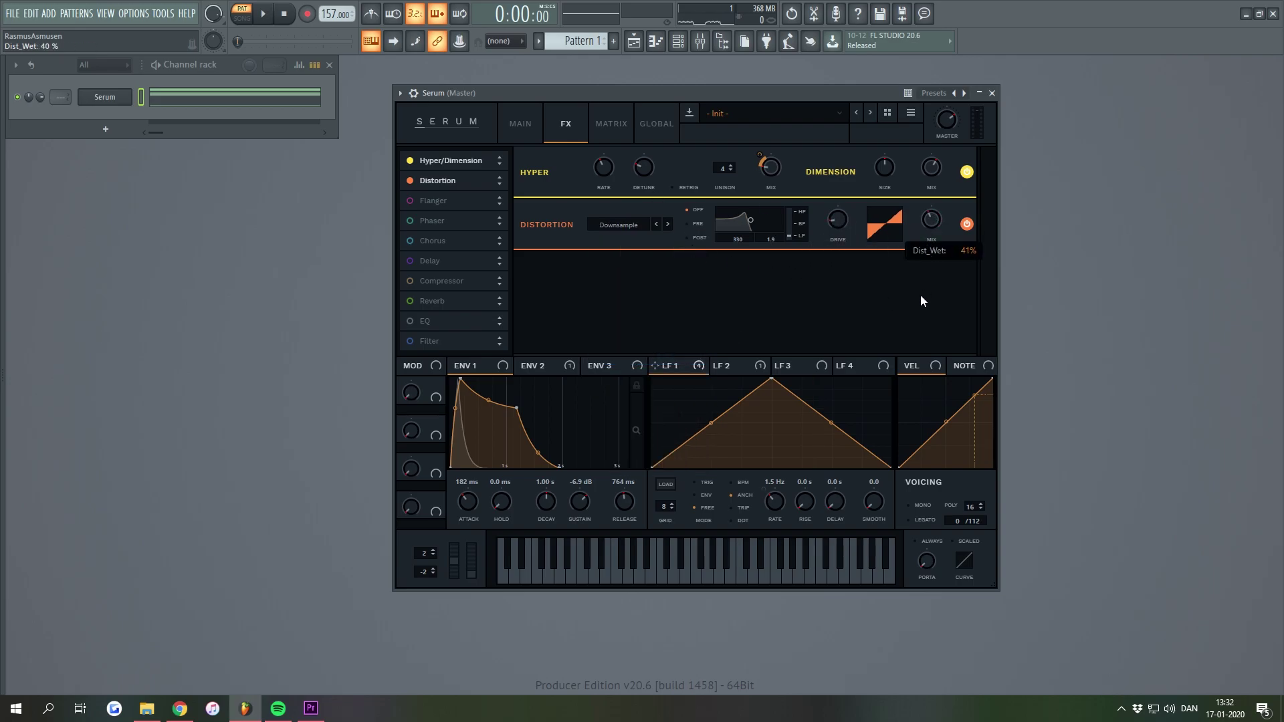
Play the pattern and fine-adjust the Distortion drive and mix by ear
key("space")
left_click_drag(931, 221, 936, 226)
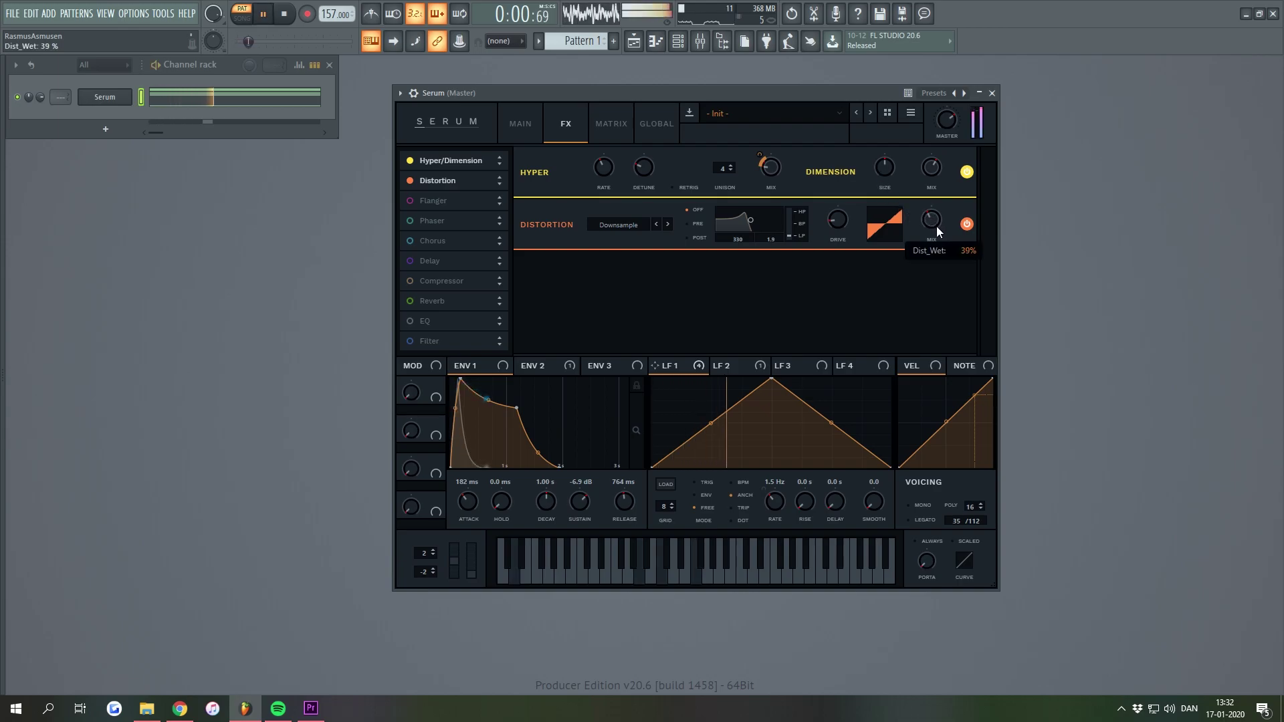
left_click_drag(841, 219, 838, 209)
left_click_drag(928, 220, 932, 226)
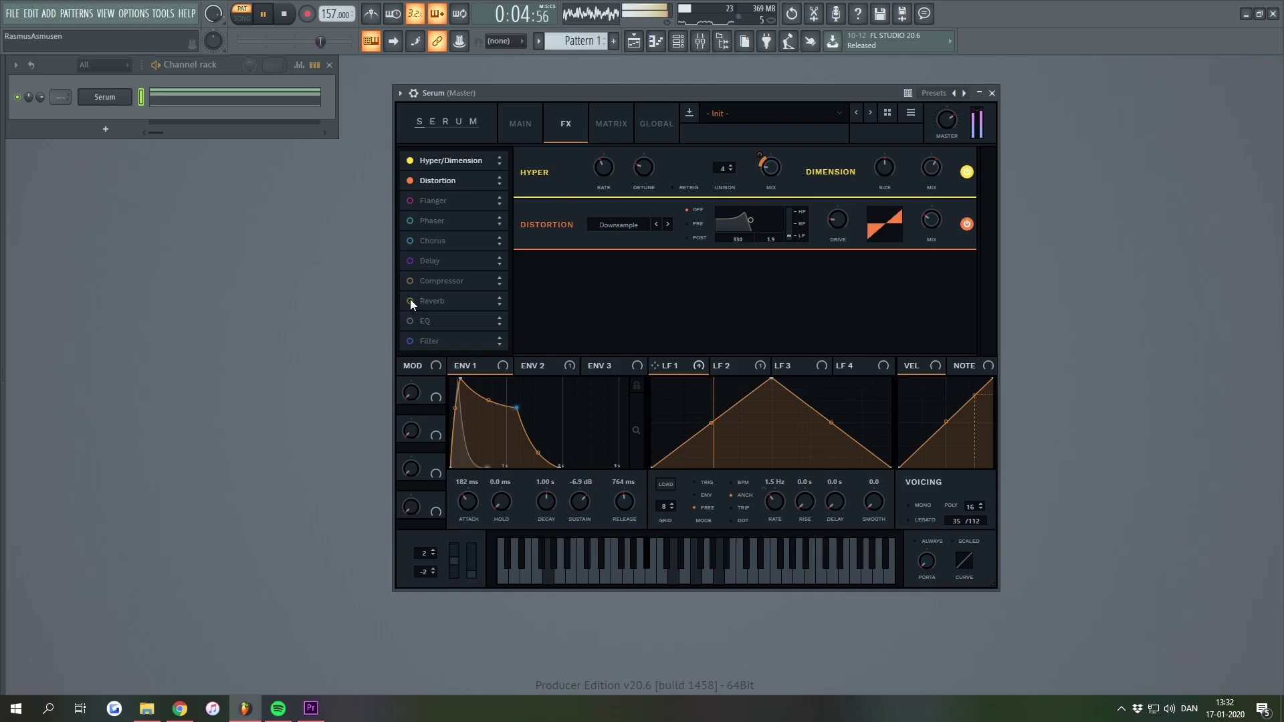
Enable the EQ and set its low band as a low cut at 180 Hz
left_click(411, 322)
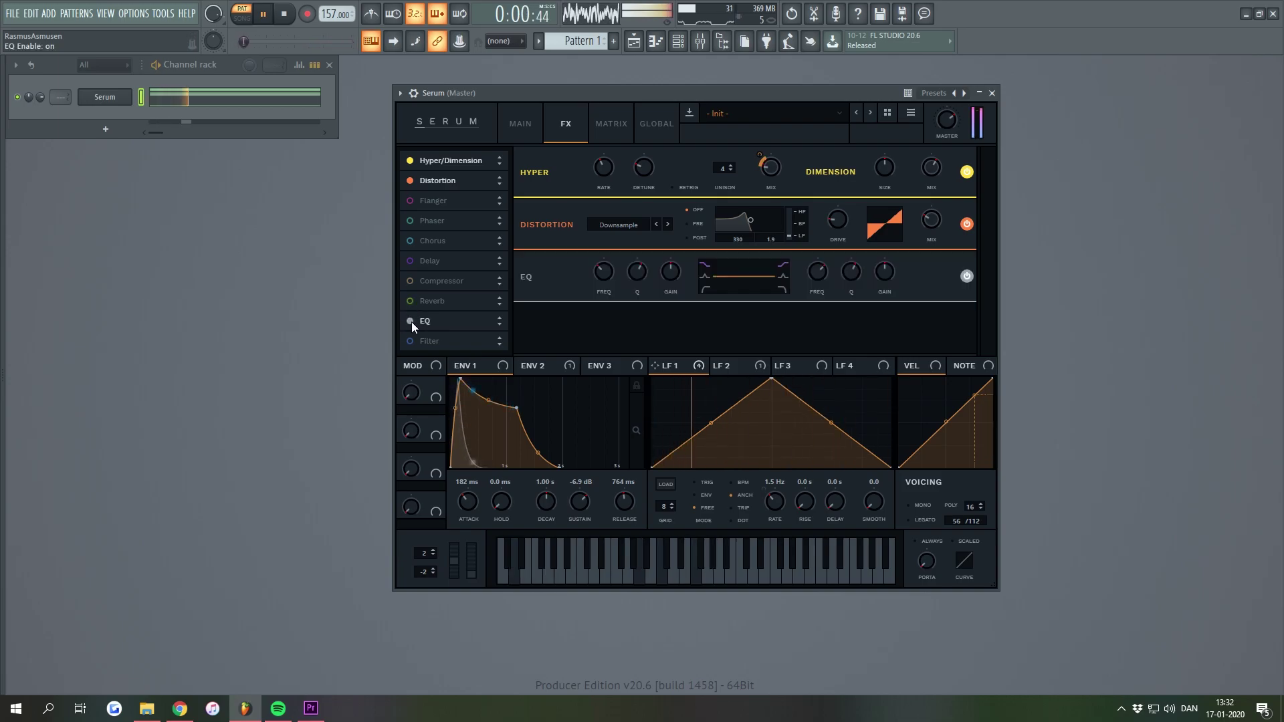
left_click_drag(635, 273, 602, 276)
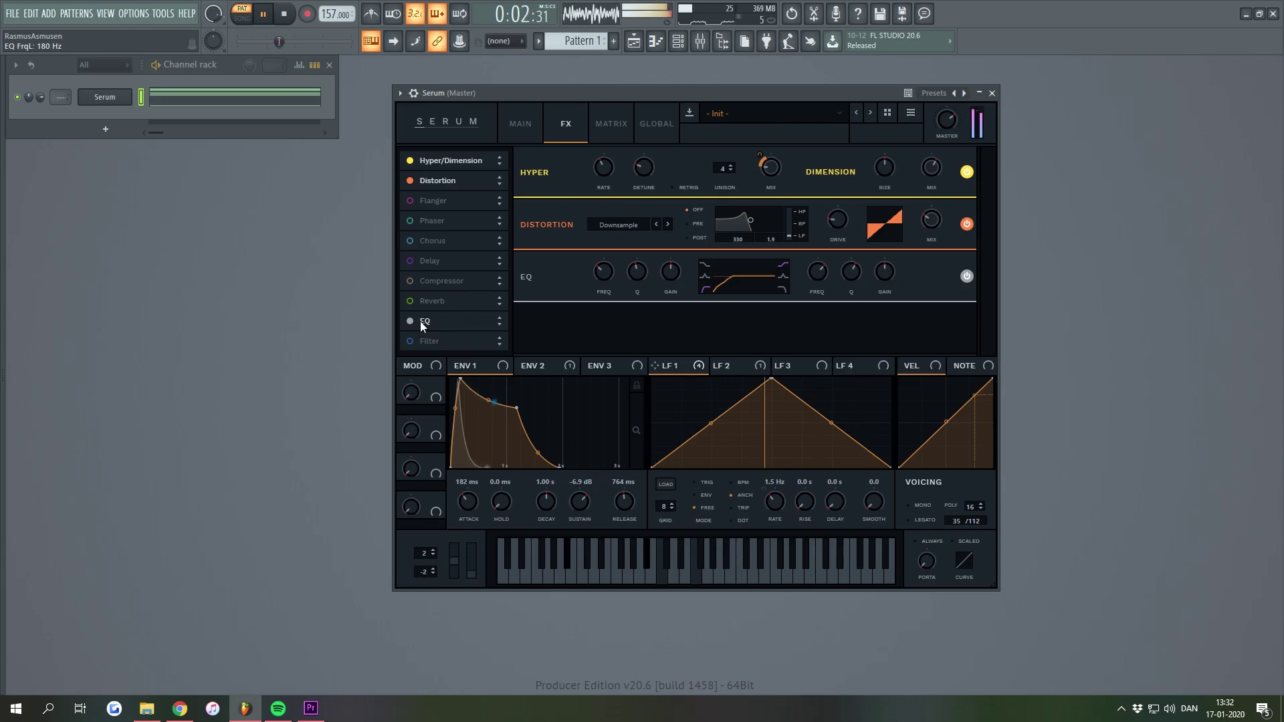
Reorder the effects chain so EQ directly follows Distortion and Compressor follows EQ, with playback stopped
left_click_drag(426, 322, 427, 200)
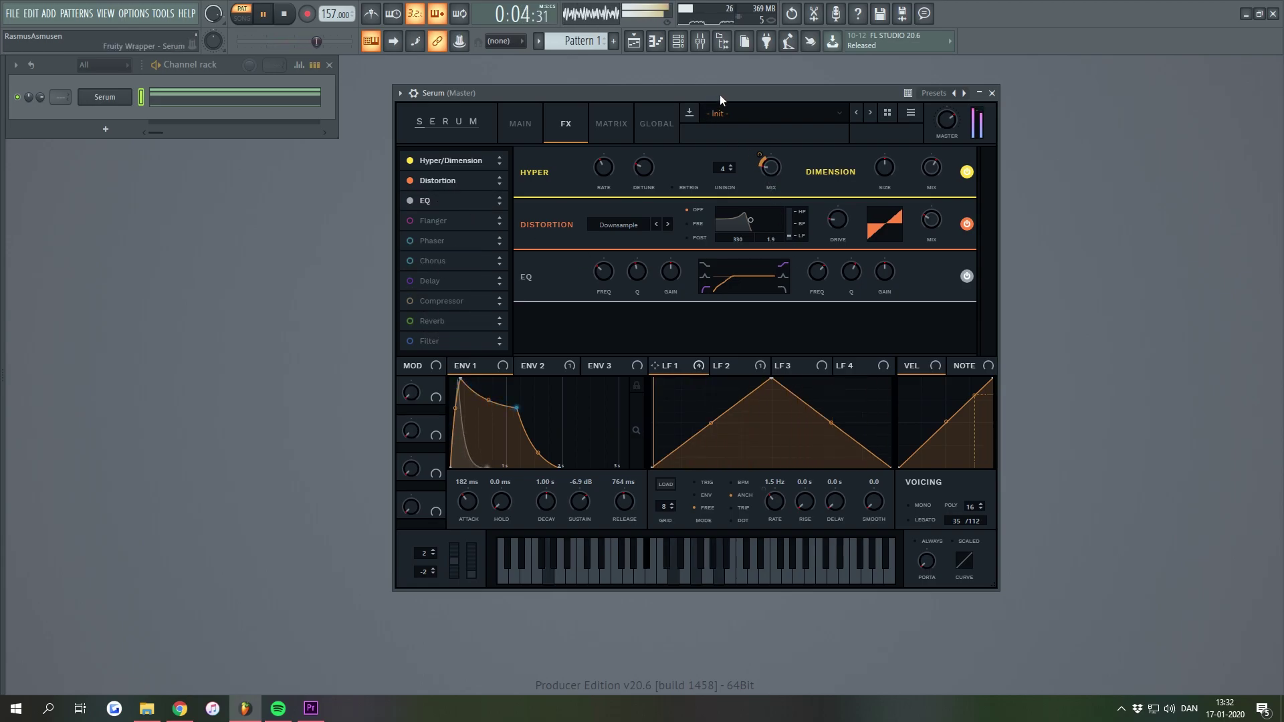
left_click_drag(733, 92, 754, 92)
key("space")
left_click_drag(497, 301, 474, 236)
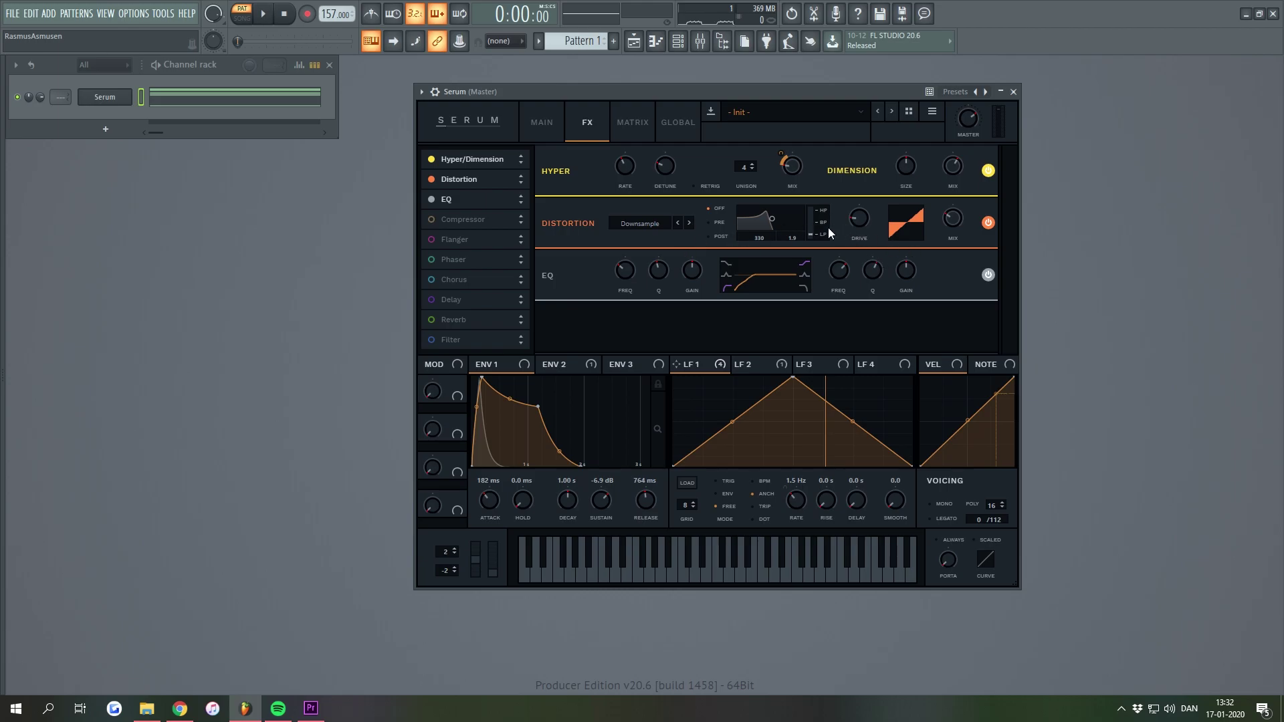
Set the Distortion filter to Post, shift its type towards high-pass, and tune it to frequency 131 and Q 0.1 during playback
left_click(709, 236)
mouse_move(772, 219)
left_mouse_down()
mouse_move(815, 215)
mouse_move(782, 231)
left_mouse_up()
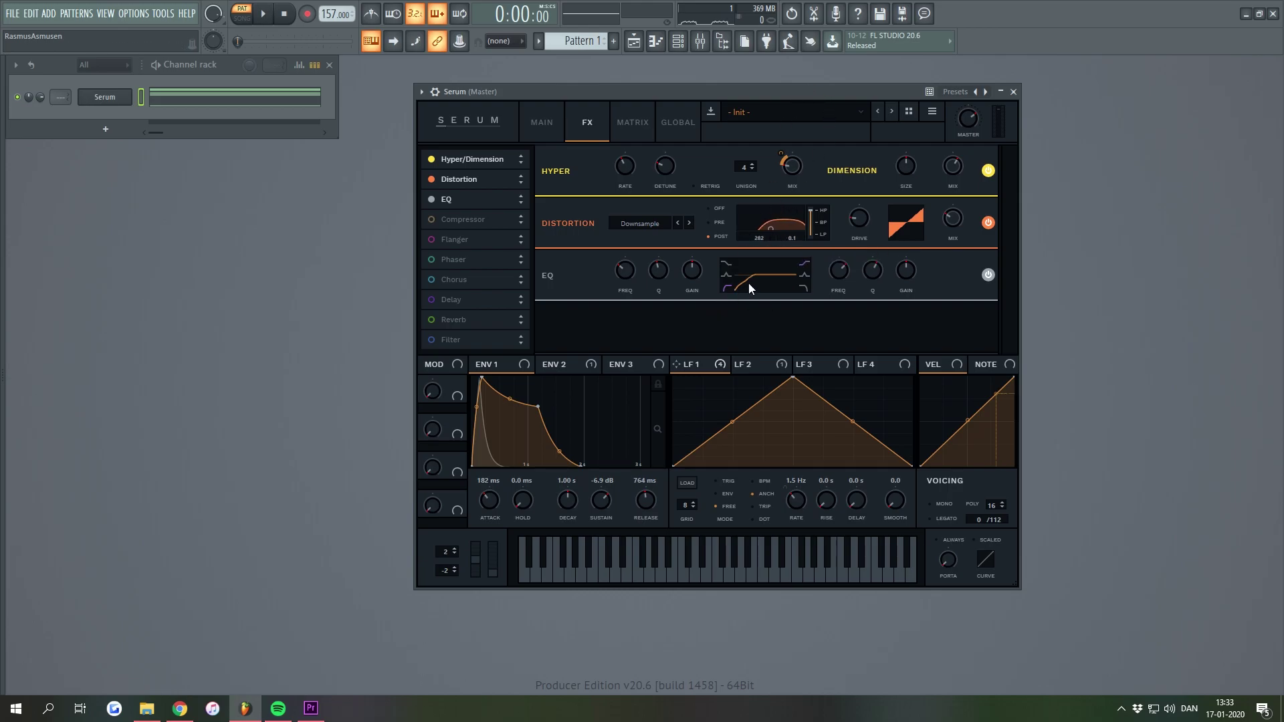
key("space")
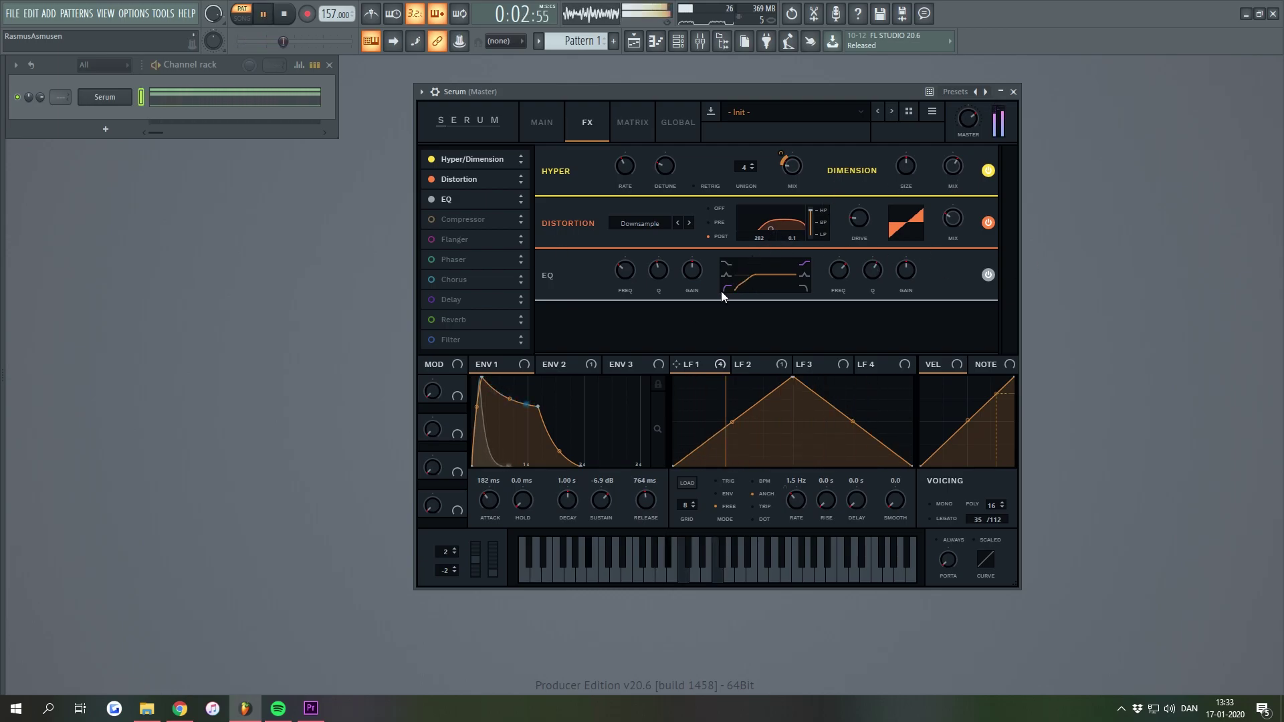
mouse_move(632, 281)
left_click_drag(771, 229, 767, 237)
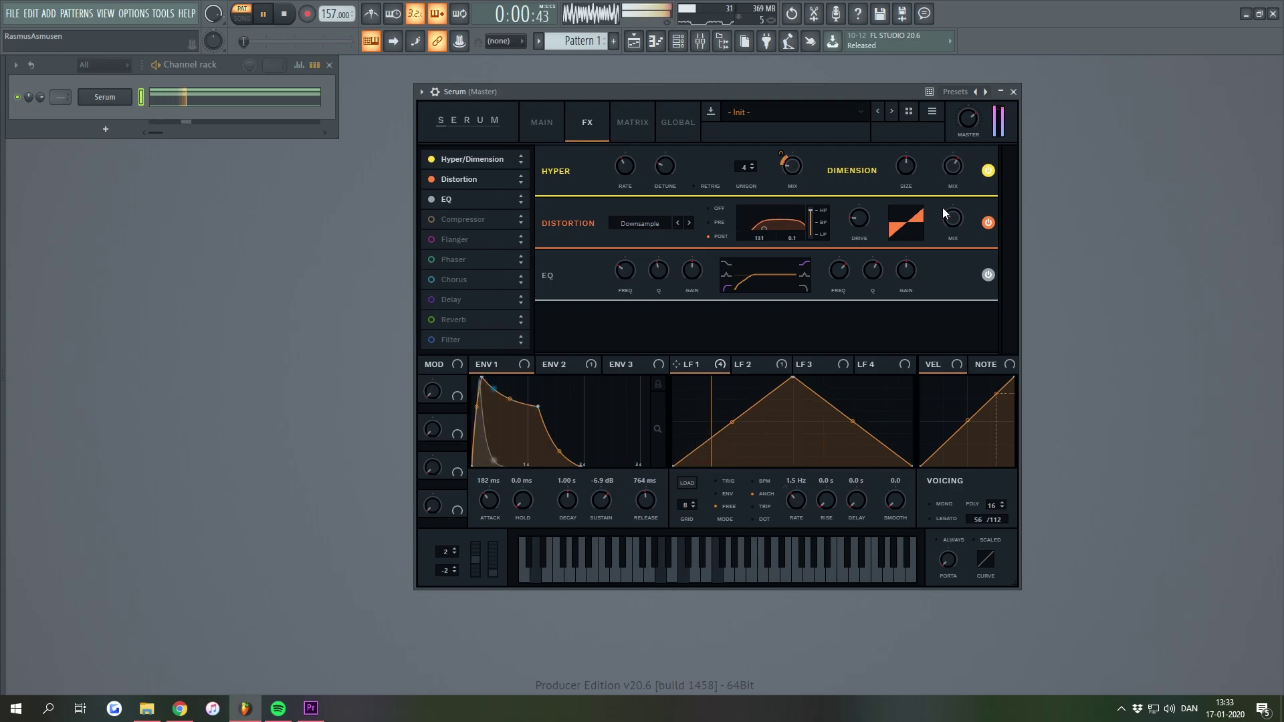
Compare the pattern with Distortion bypassed, trim the Distortion mix, and stop playback
left_click(988, 224)
mouse_move(961, 225)
mouse_move(960, 225)
left_mouse_down()
mouse_move(955, 207)
mouse_move(956, 228)
left_mouse_up()
key("space")
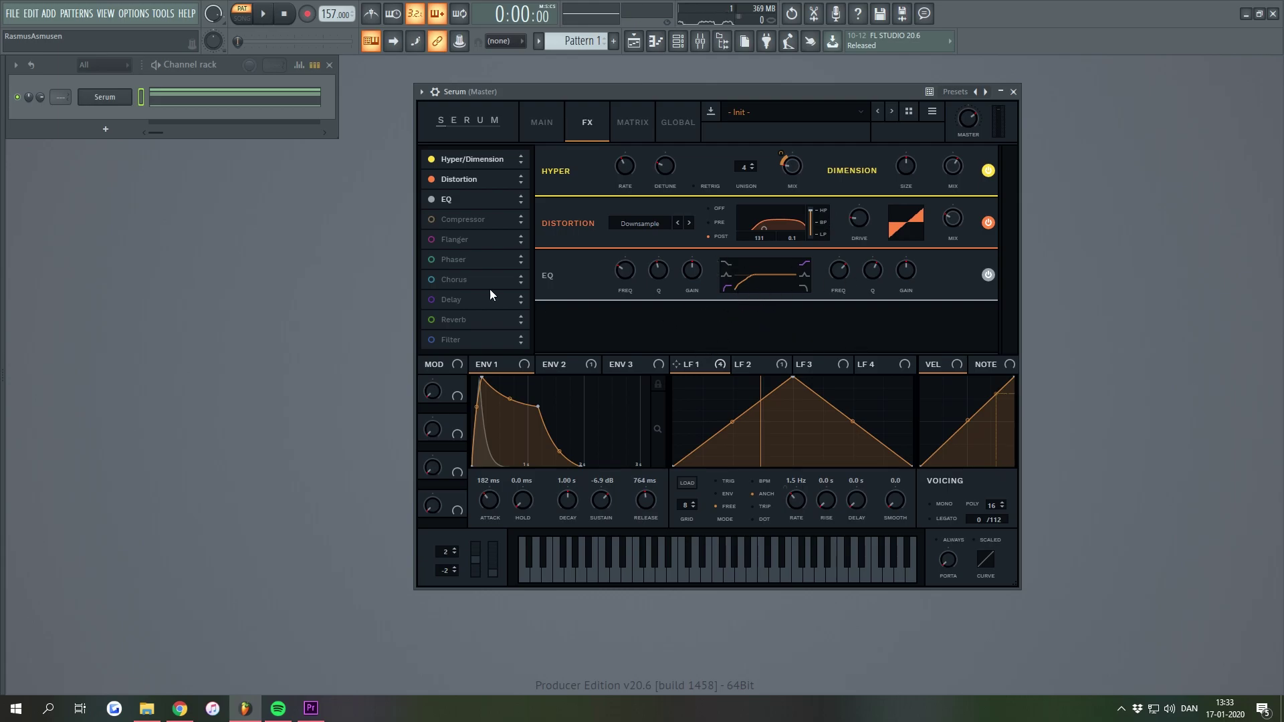
Enable the Compressor in multiband mode and set its mix to 40 while the pattern plays
left_click(431, 220)
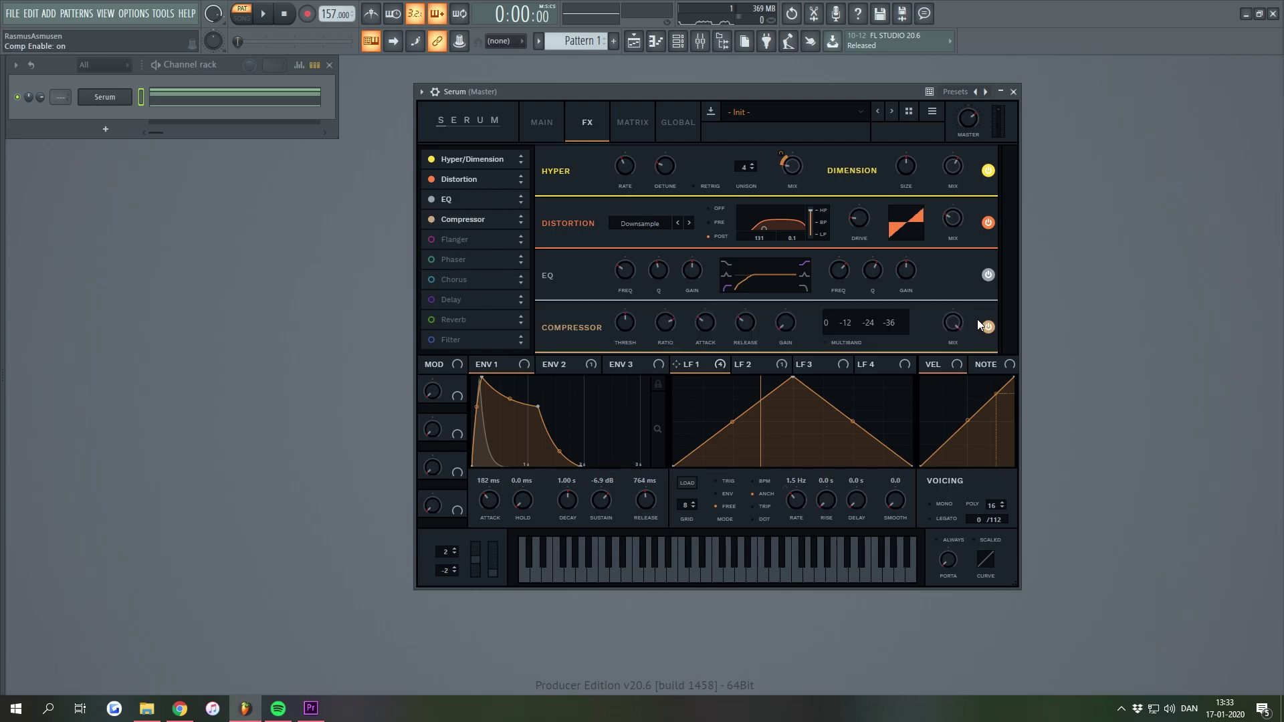
key("space")
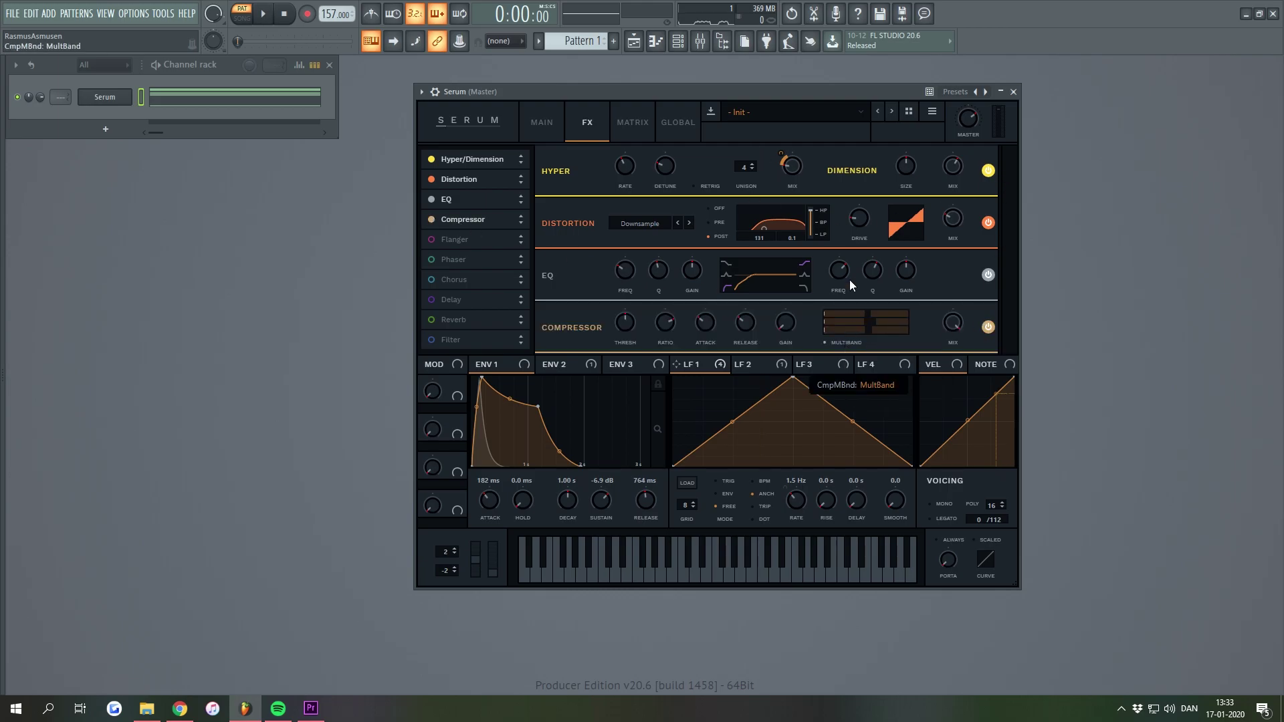
left_click_drag(777, 93, 834, 91)
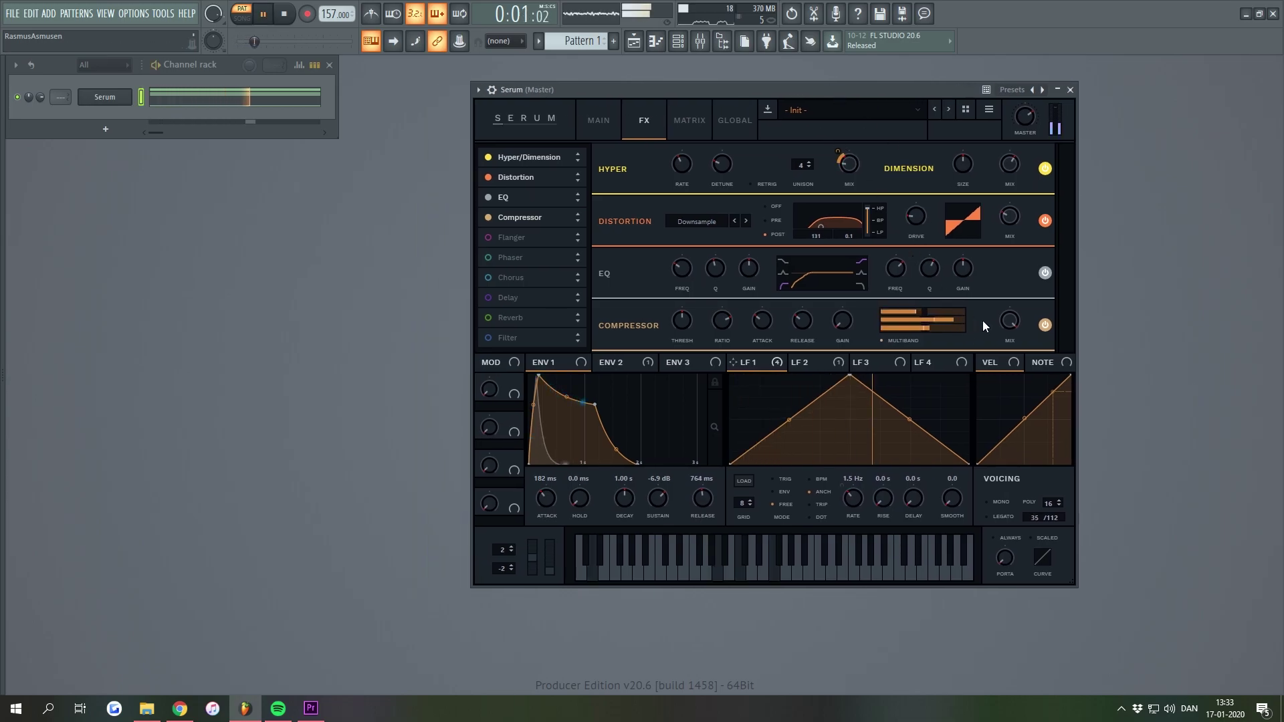
left_click_drag(1015, 427, 1012, 421)
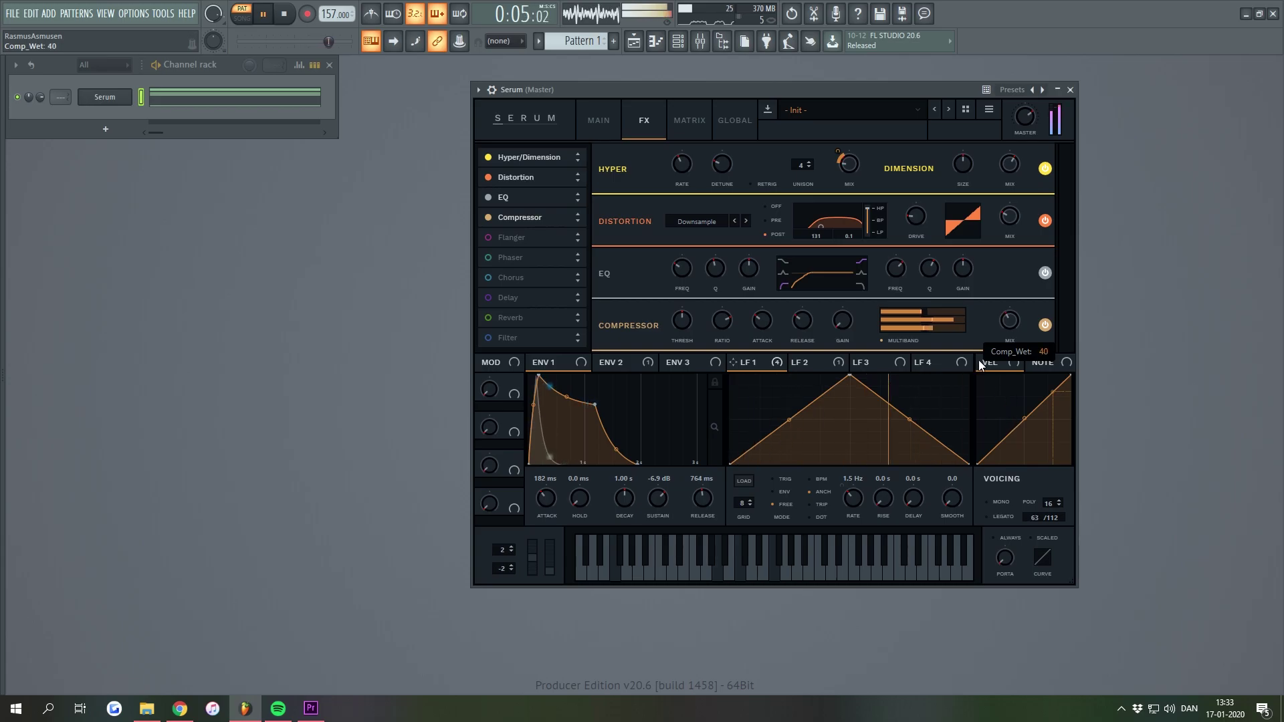
Set the multiband Compressor's high band to 70%, refine its threshold and gain while the pattern plays, and stop playback
left_click_drag(926, 319, 971, 329)
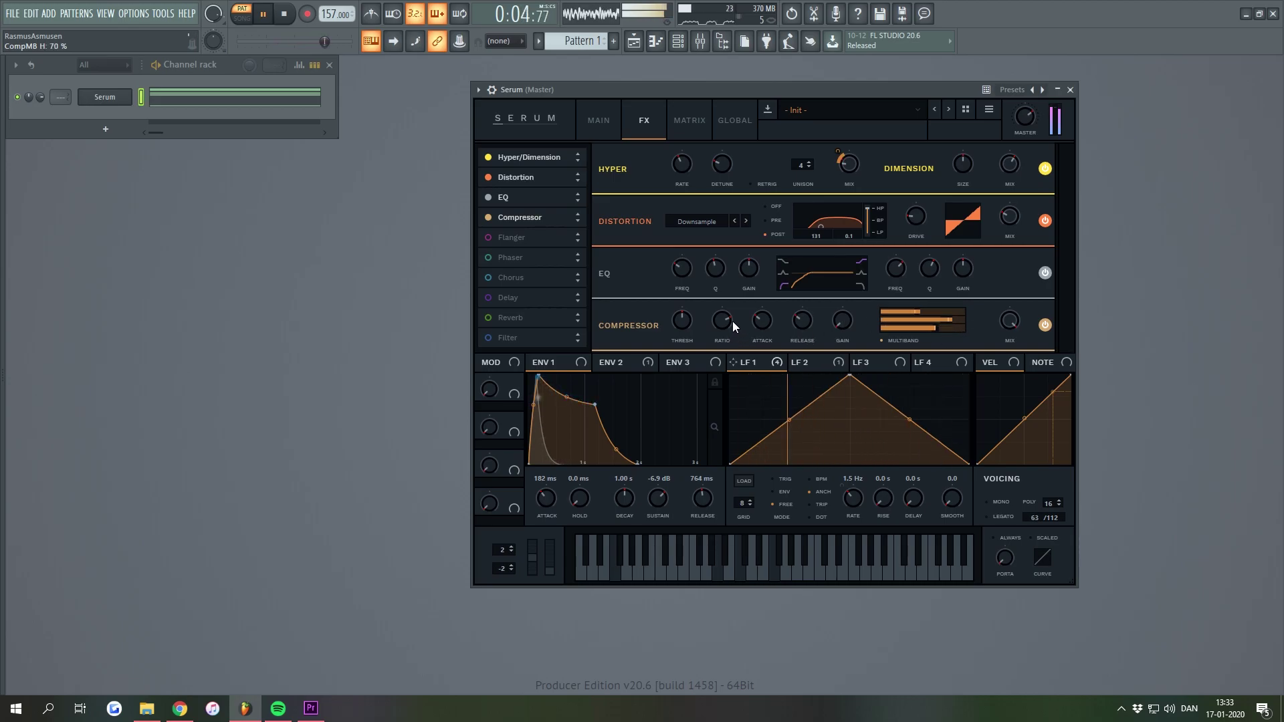
left_click_drag(752, 342, 796, 347)
left_click_drag(687, 330, 682, 322)
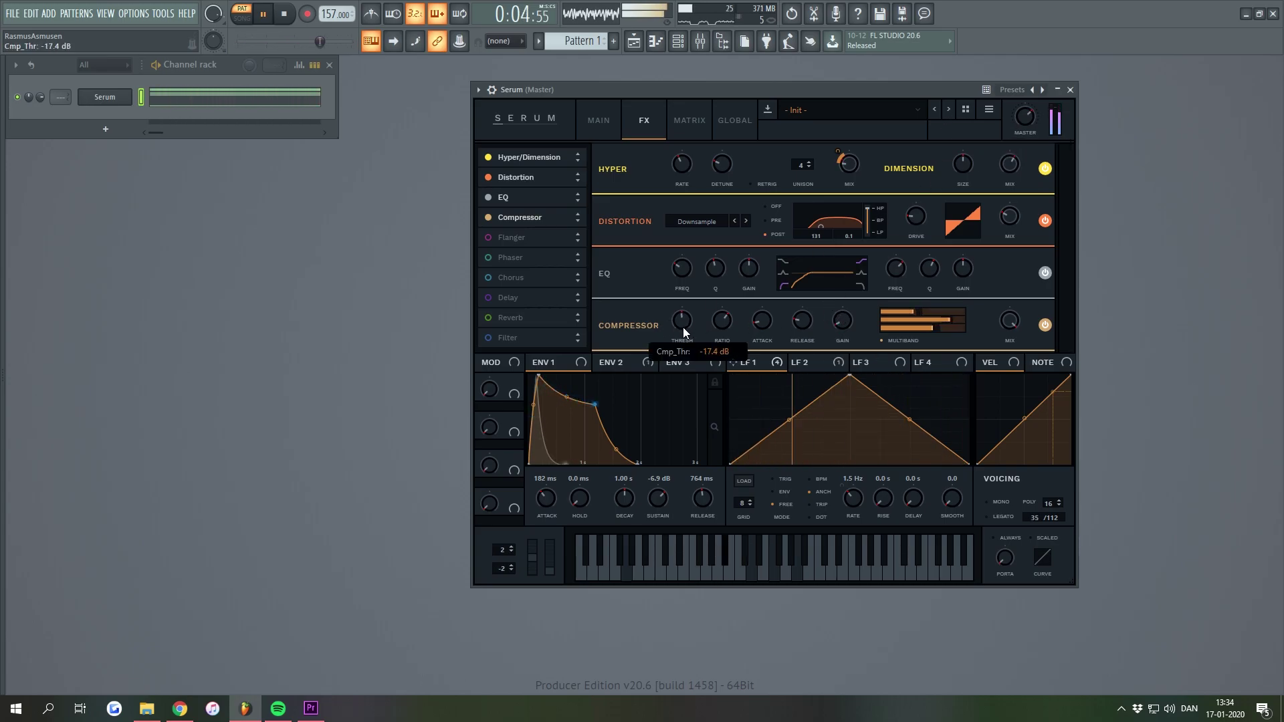
left_click_drag(843, 316, 843, 312)
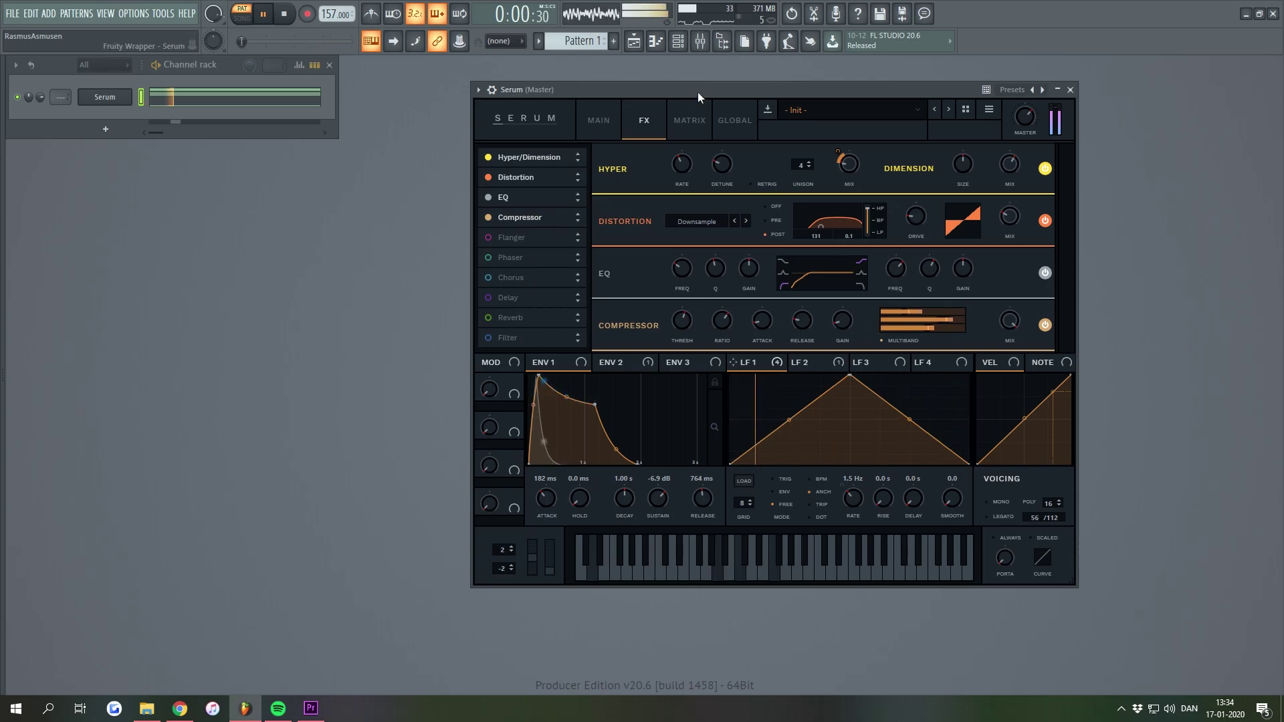
key("space")
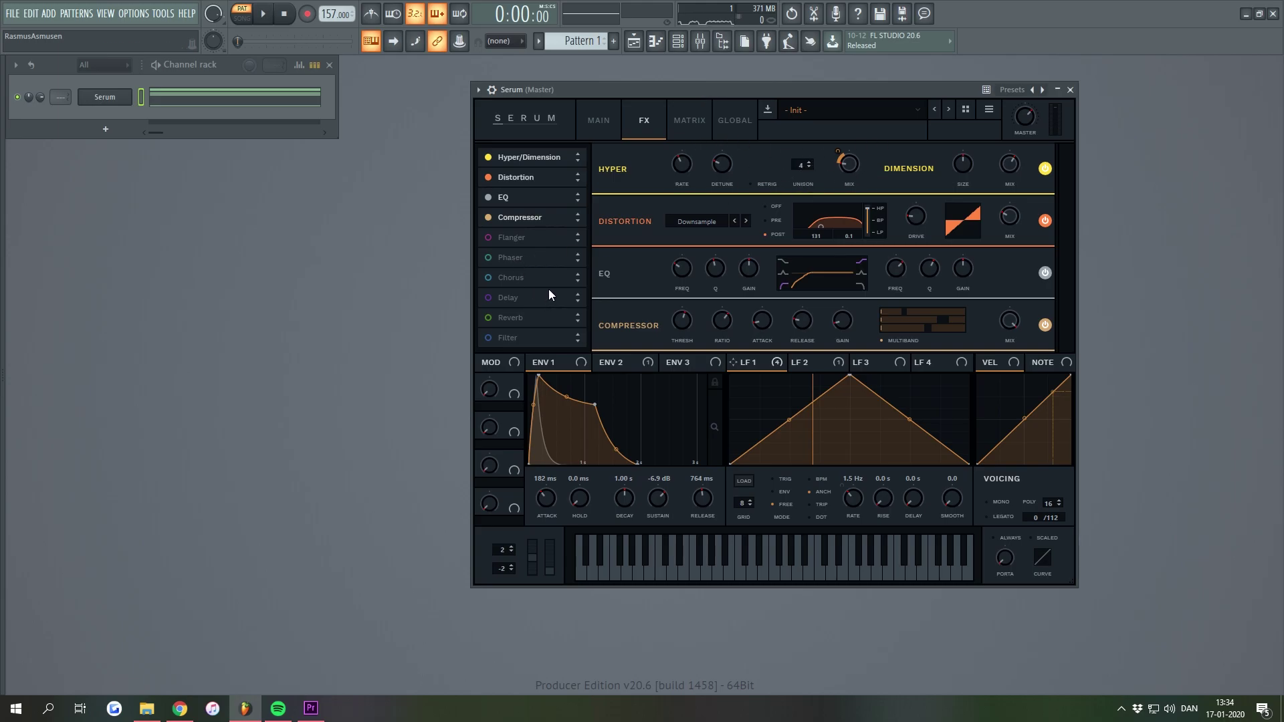
Enable the Filter effect at the end of the active chain and set its type to MG Low 18
left_click(494, 341)
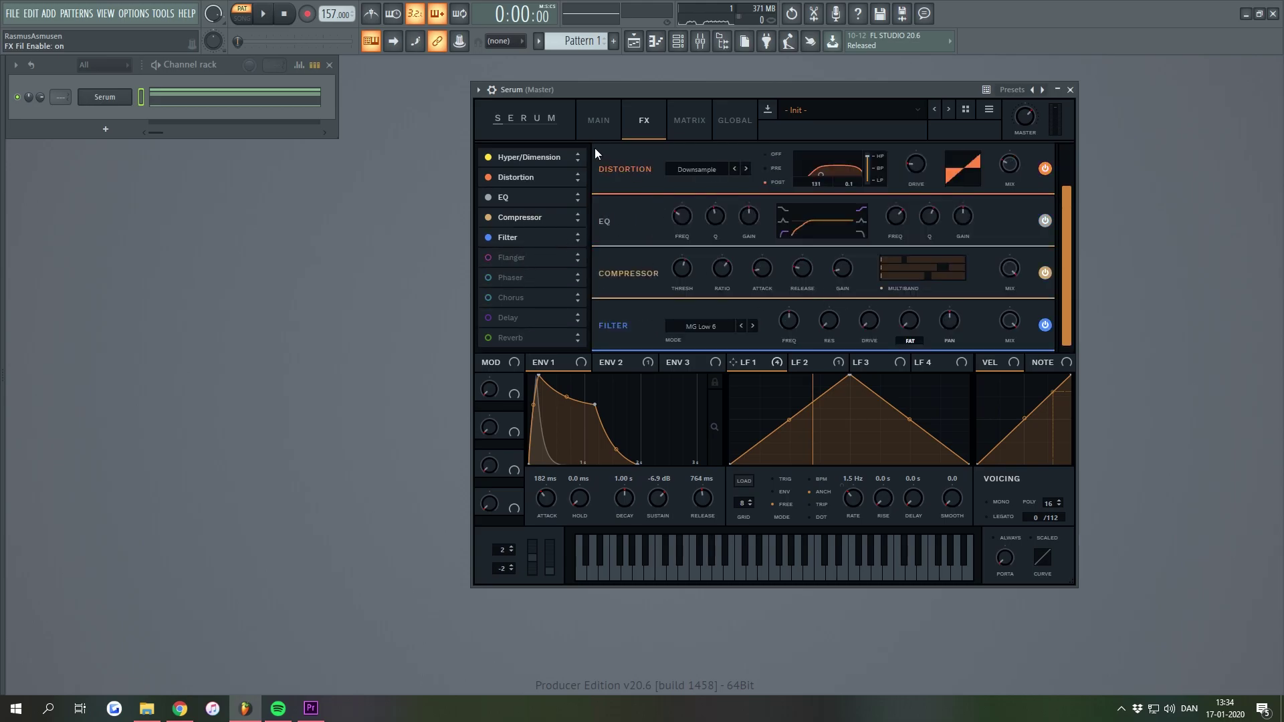
left_click(692, 328)
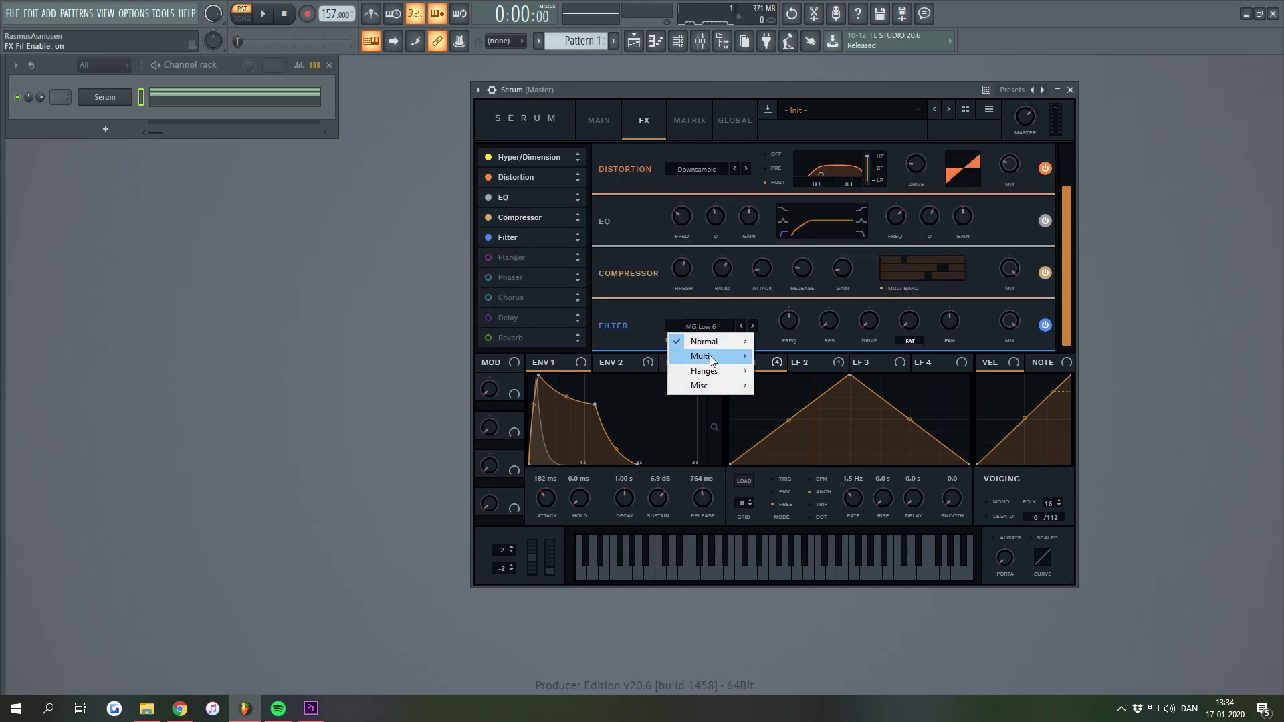
mouse_move(708, 341)
left_click(797, 371)
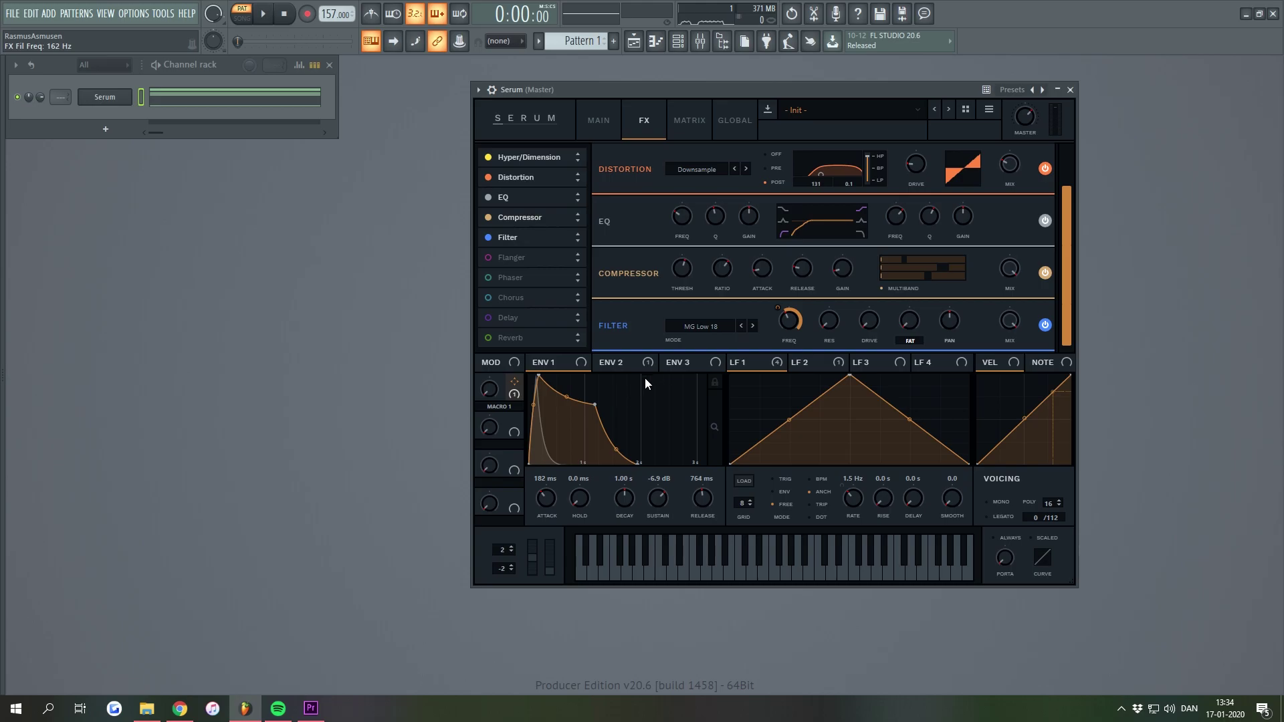
Set Macro 1's modulation of the FX Filter frequency to 76 and rename the macro LP FILTER
mouse_move(783, 313)
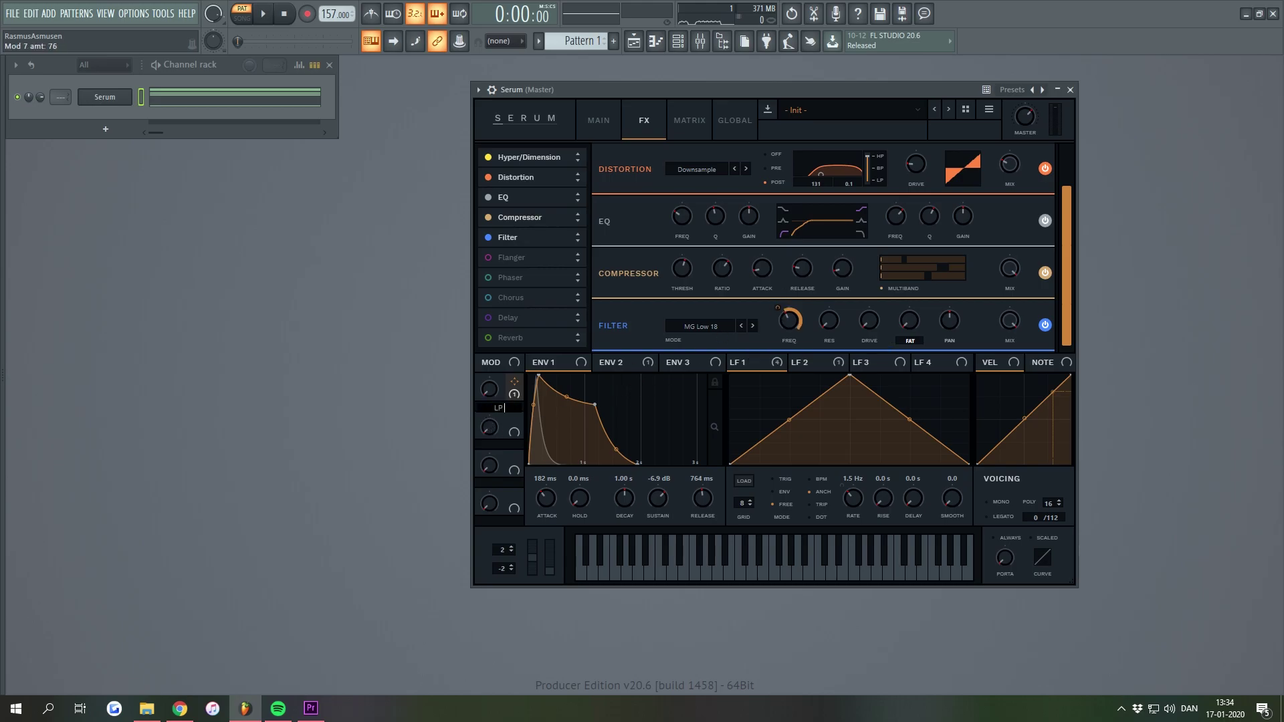
type("lter")
key("Return")
With the pattern playing, raise the macro's modulation amount to 100 and set the FX Filter frequency to 363 Hz
left_click_drag(728, 98, 765, 90)
key("space")
left_click_drag(526, 382, 545, 248)
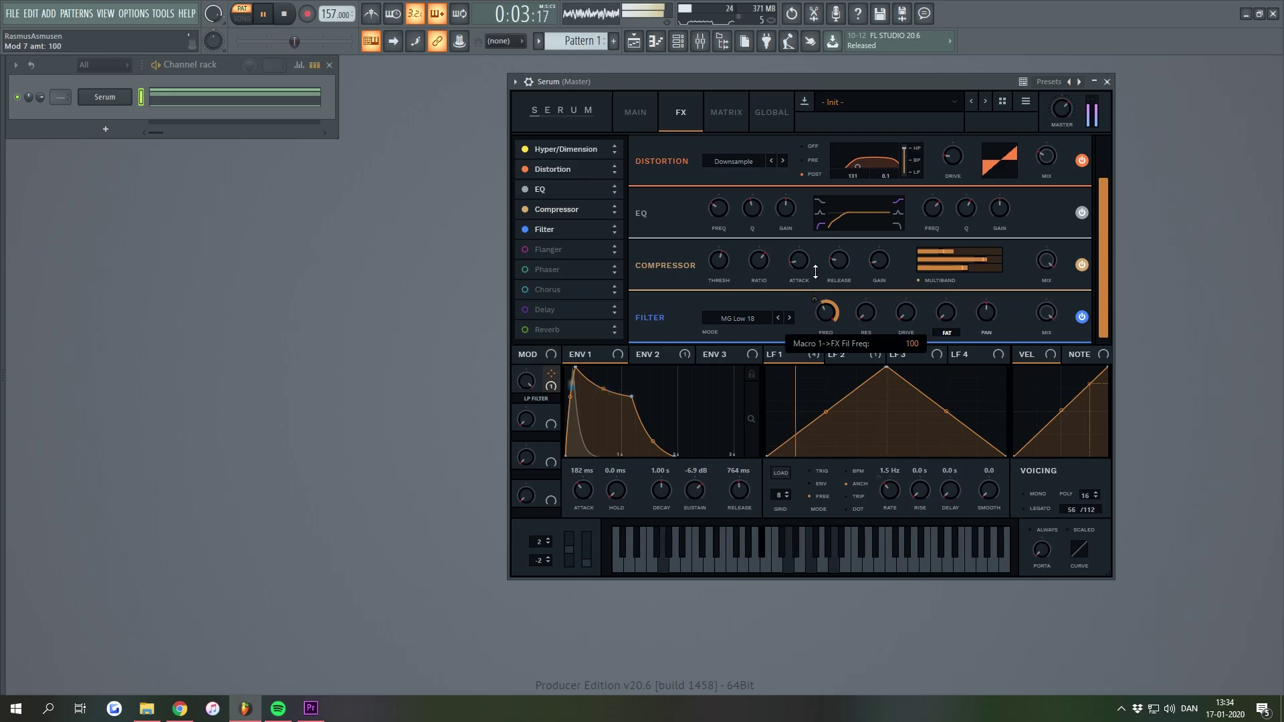
mouse_move(832, 323)
left_mouse_down()
mouse_move(849, 252)
mouse_move(831, 309)
left_mouse_up()
Compare the pattern with the FX Filter bypassed and enabled, set its frequency to 289 Hz, and stop playback
left_click(1084, 320)
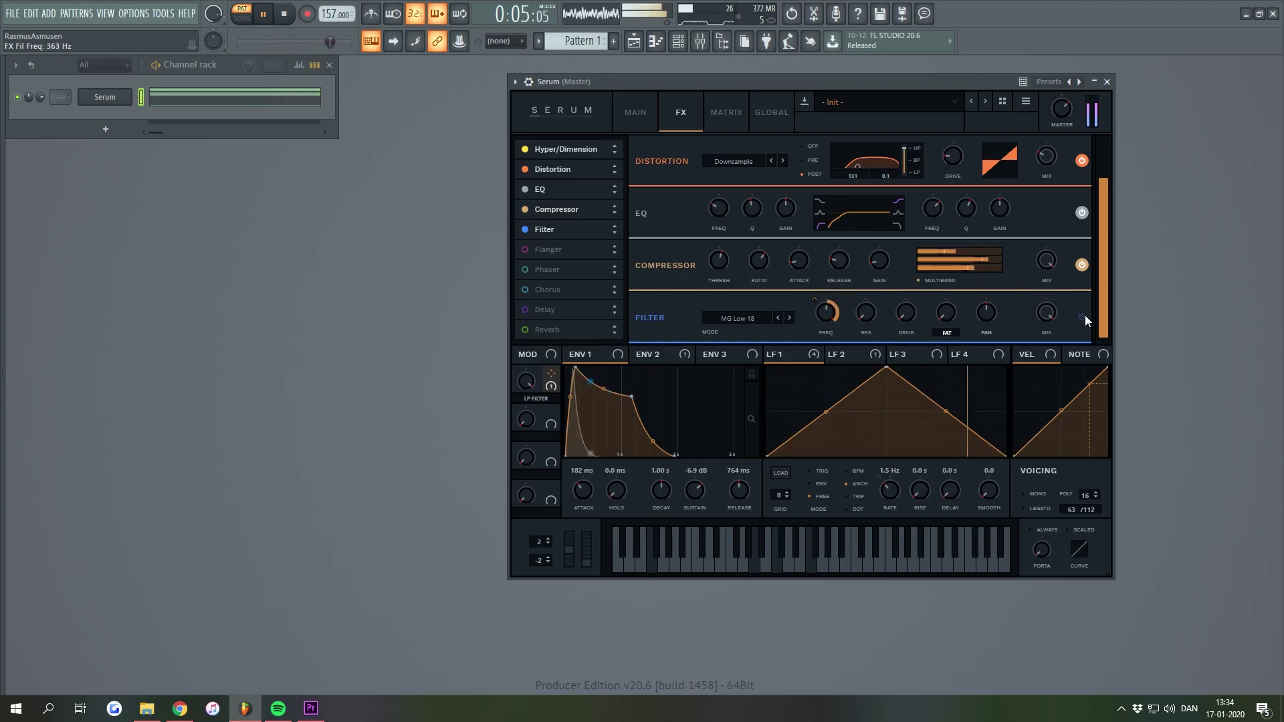
left_click(1082, 319)
left_click_drag(798, 86, 771, 84)
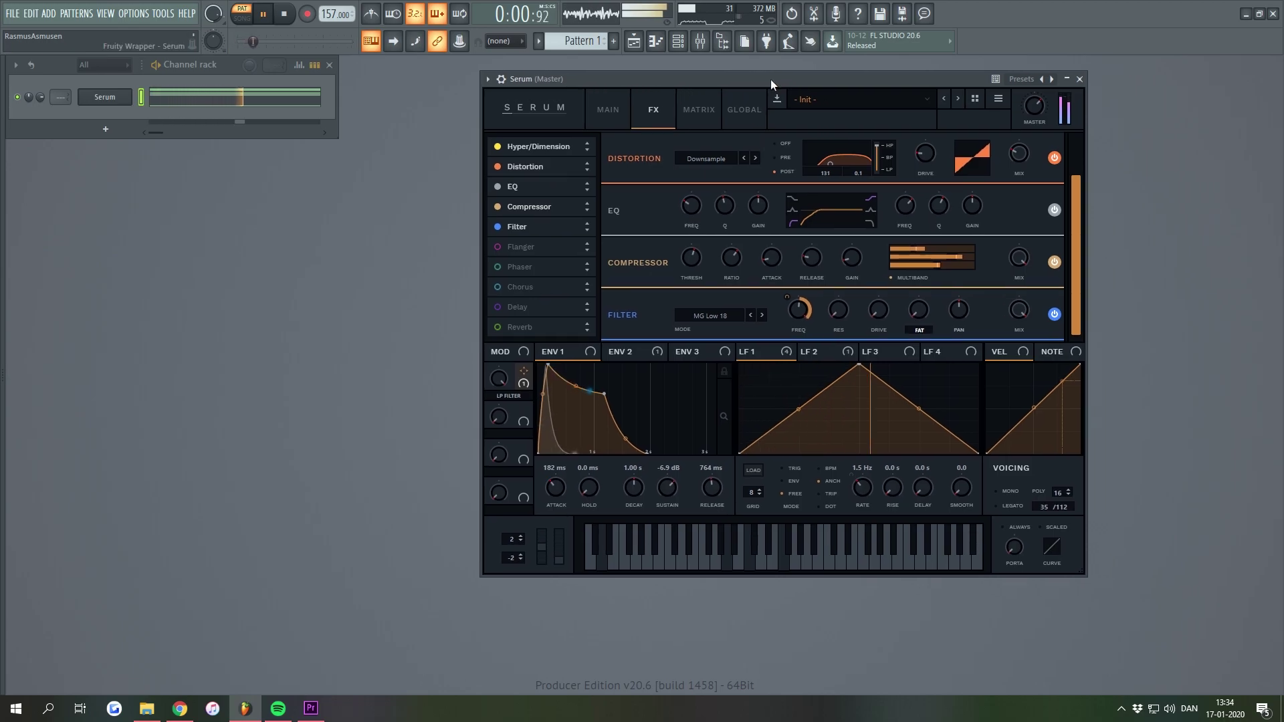
key("space")
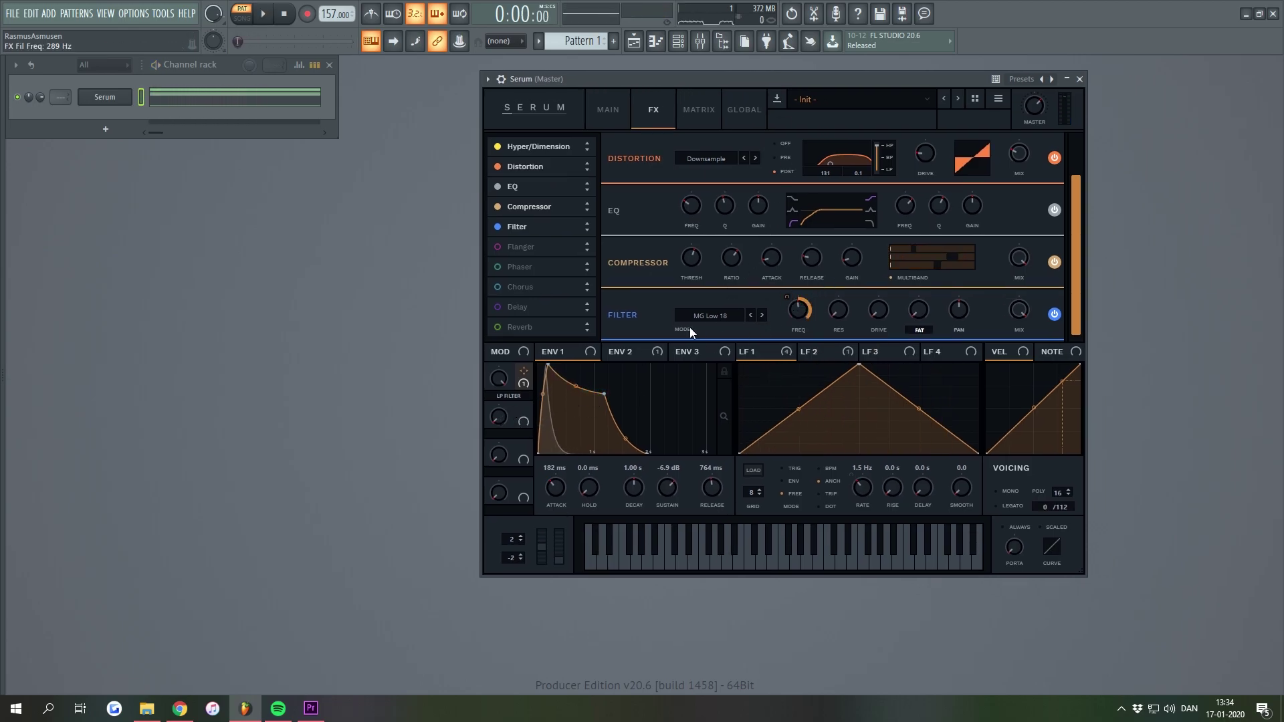
Try the MG Low 12 type in the FX Filter while the pattern plays
left_click(722, 324)
mouse_move(706, 331)
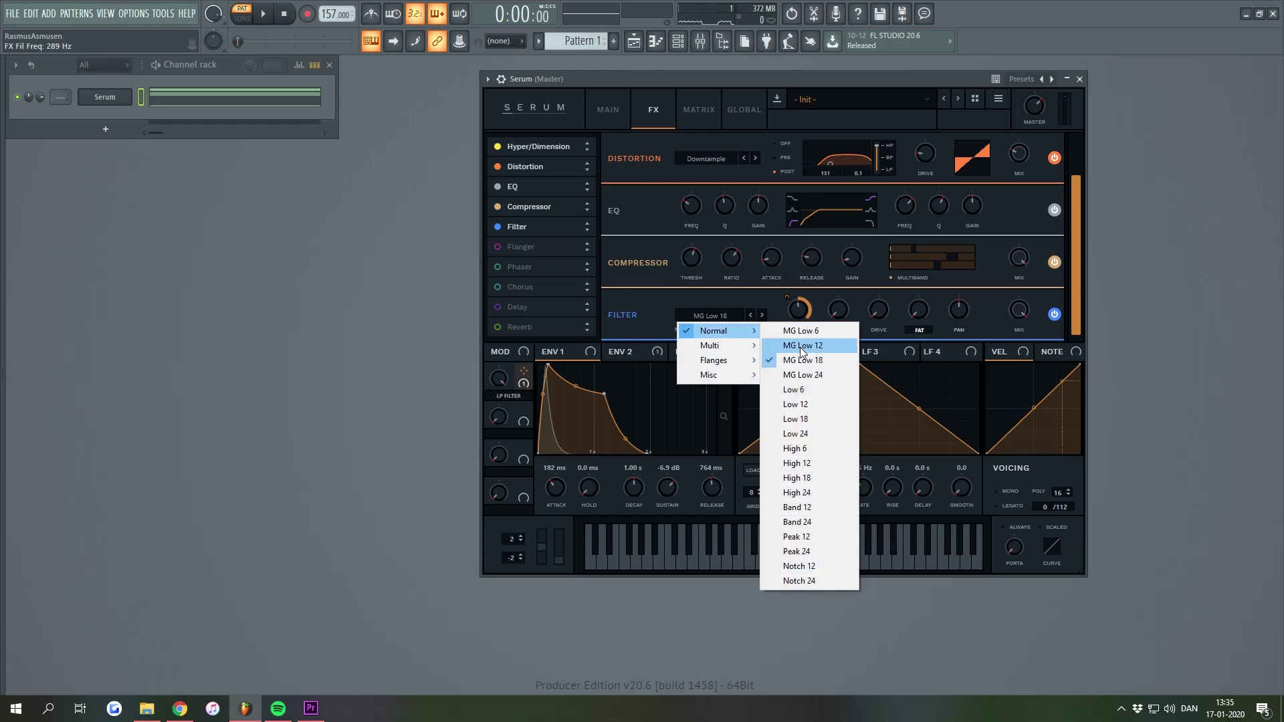
left_click(802, 345)
key("space")
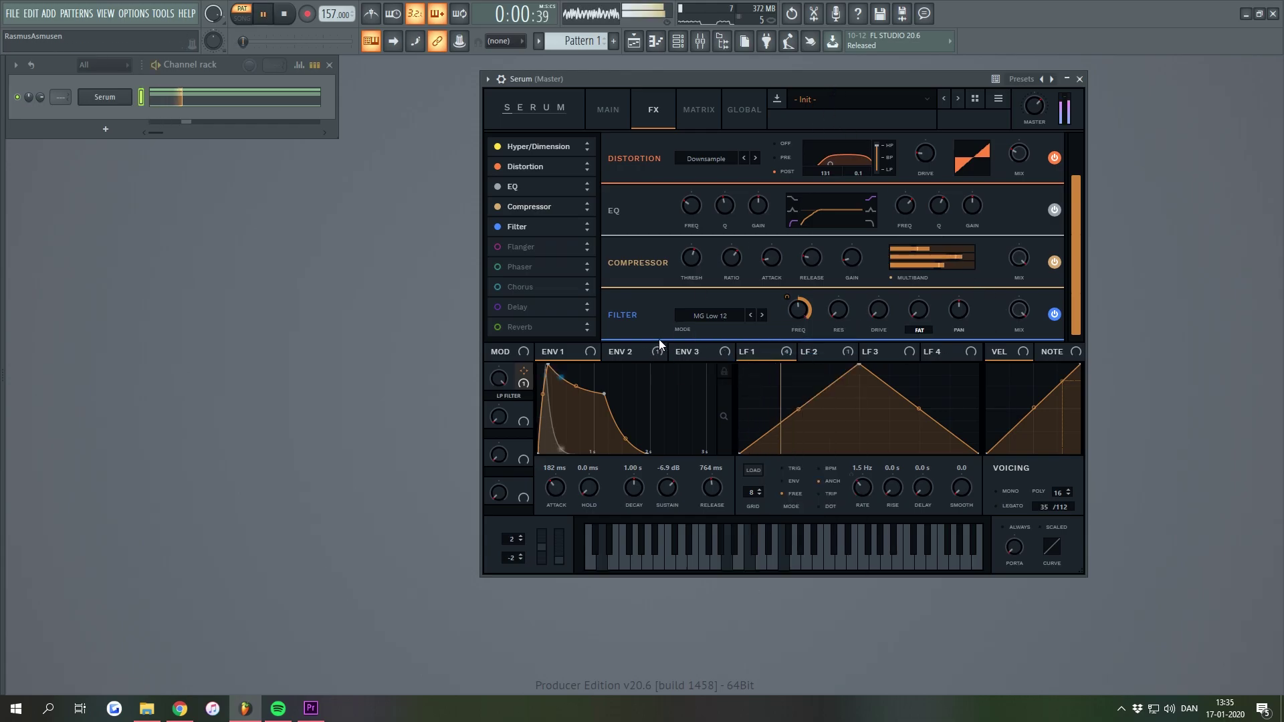
Switch the FX Filter type to MG Low 6, raise its resonance to 42%, and stop playback
left_click(715, 316)
mouse_move(713, 331)
left_click(789, 332)
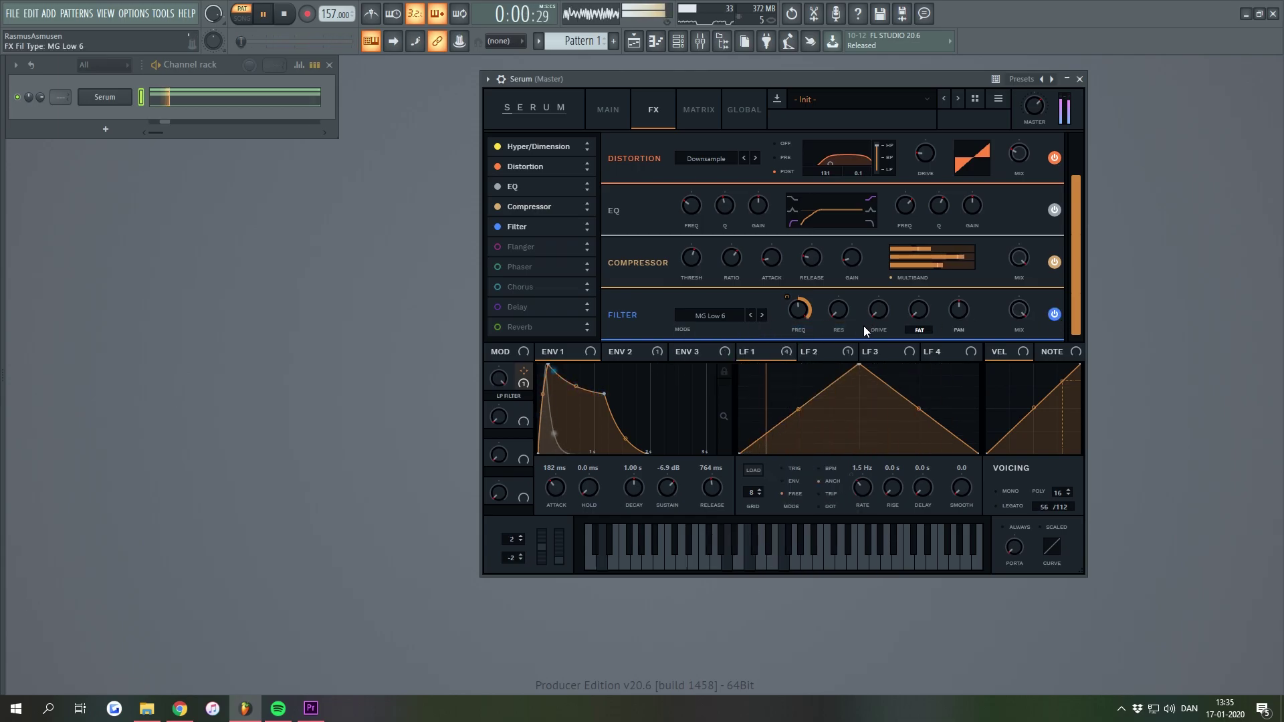
key("space")
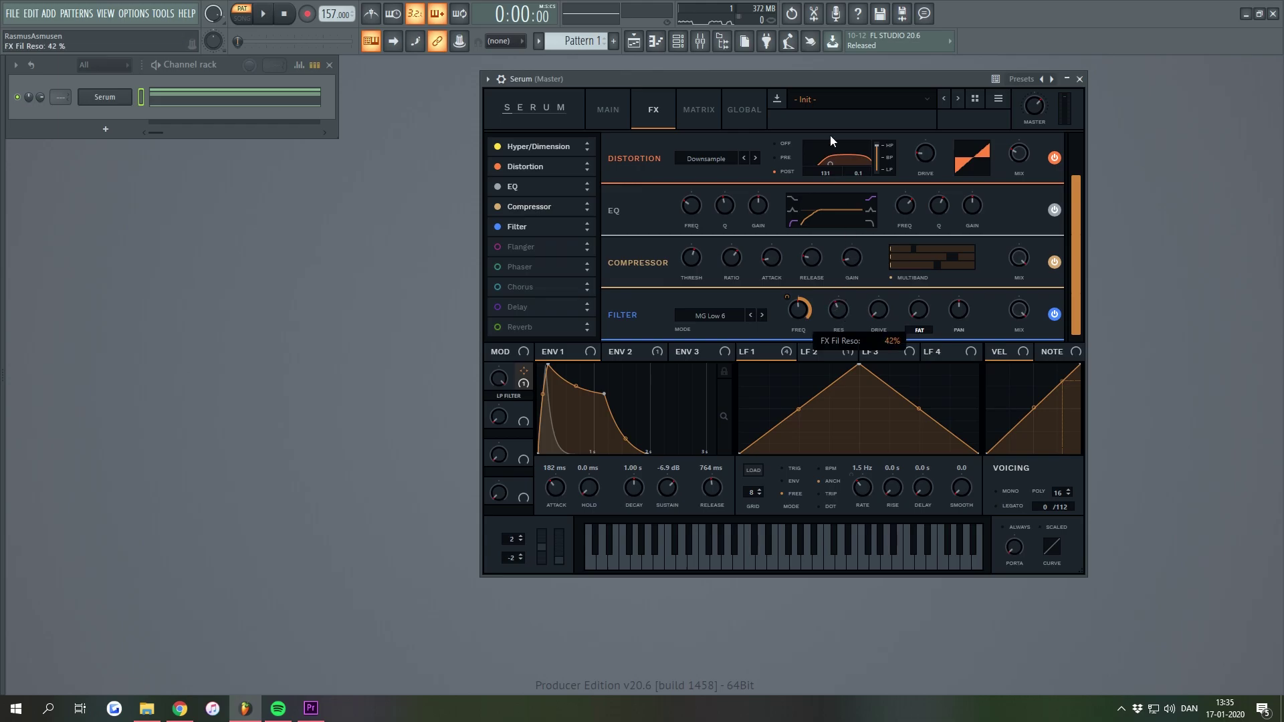
Readjust the FX Filter's resonance while sweeping the LP FILTER macro during playback, then stop and return to the oscillator view
mouse_move(824, 81)
left_mouse_down()
mouse_move(834, 76)
mouse_move(819, 91)
left_mouse_up()
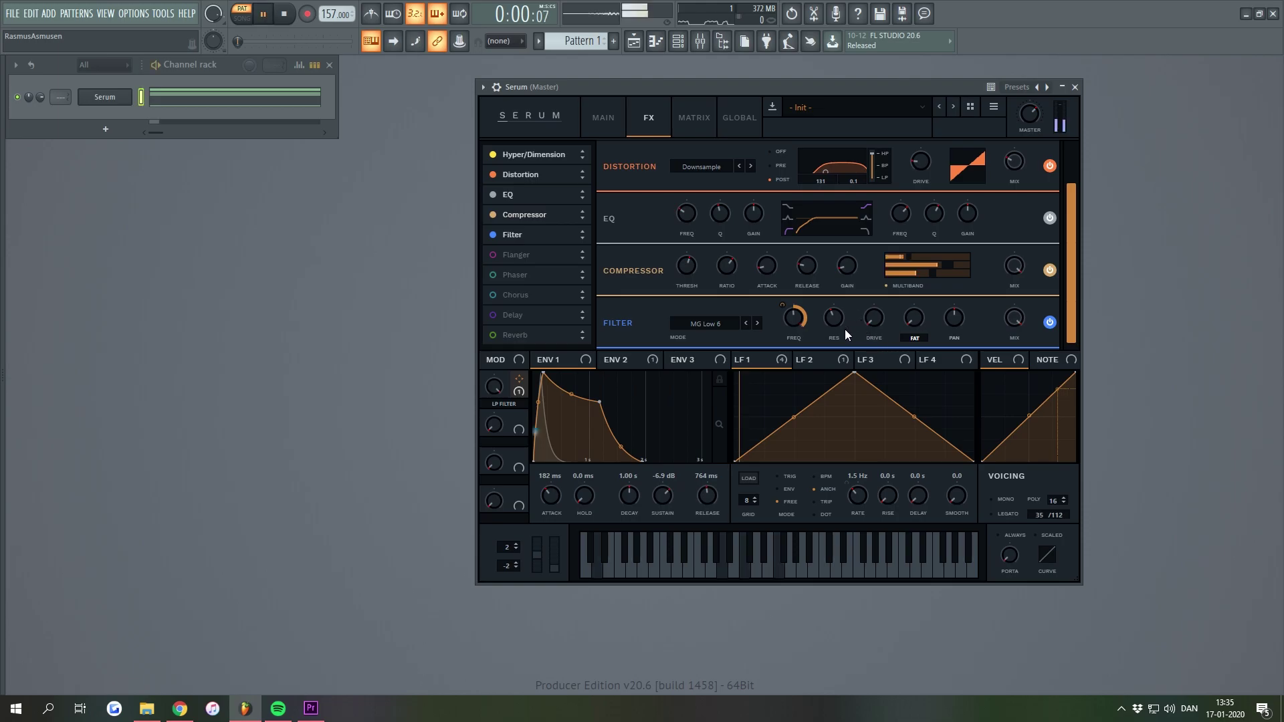
mouse_move(831, 370)
left_mouse_down()
mouse_move(830, 353)
mouse_move(837, 393)
left_mouse_up()
left_click_drag(833, 321, 833, 311)
left_click_drag(490, 393, 493, 504)
left_click_drag(838, 319, 838, 312)
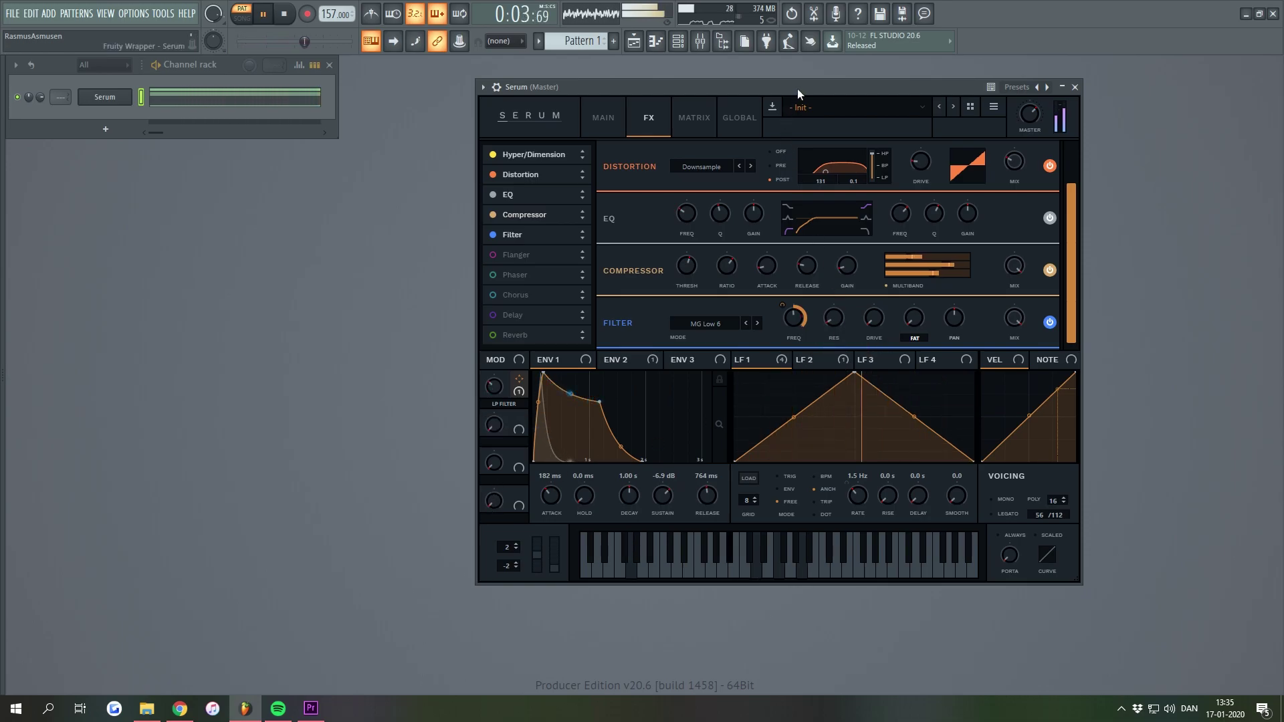
key("space")
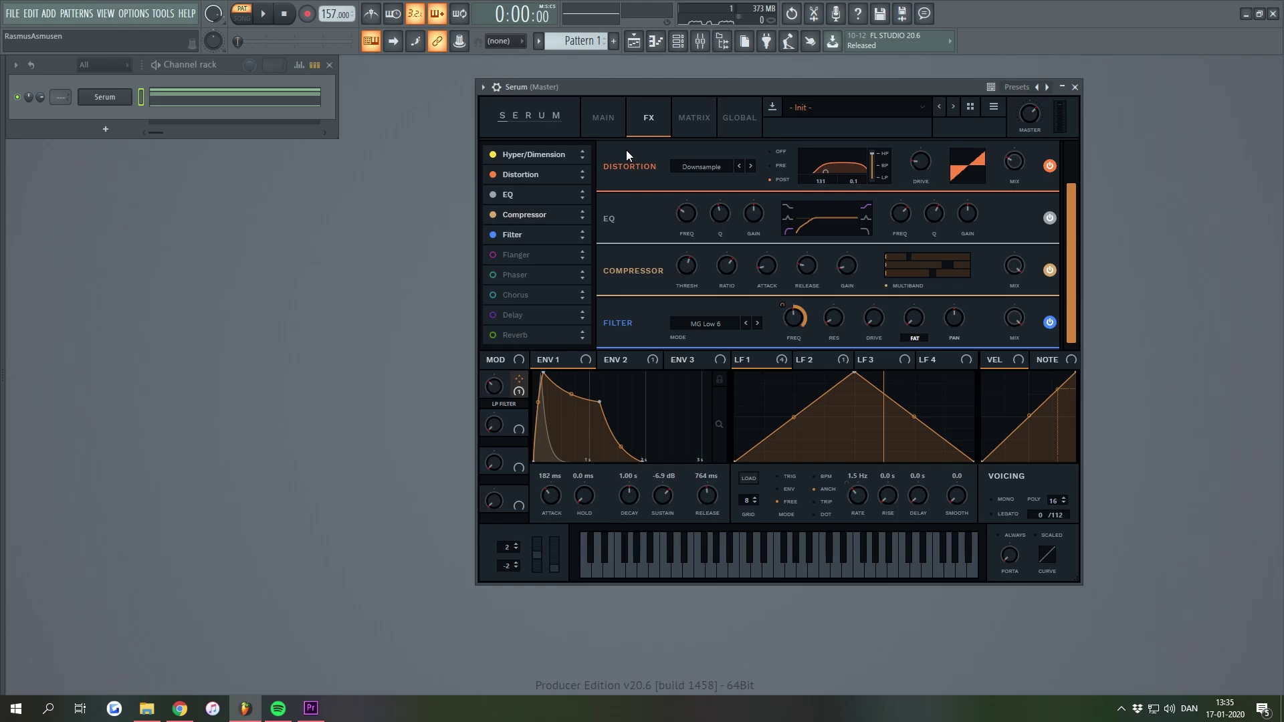
left_click(603, 119)
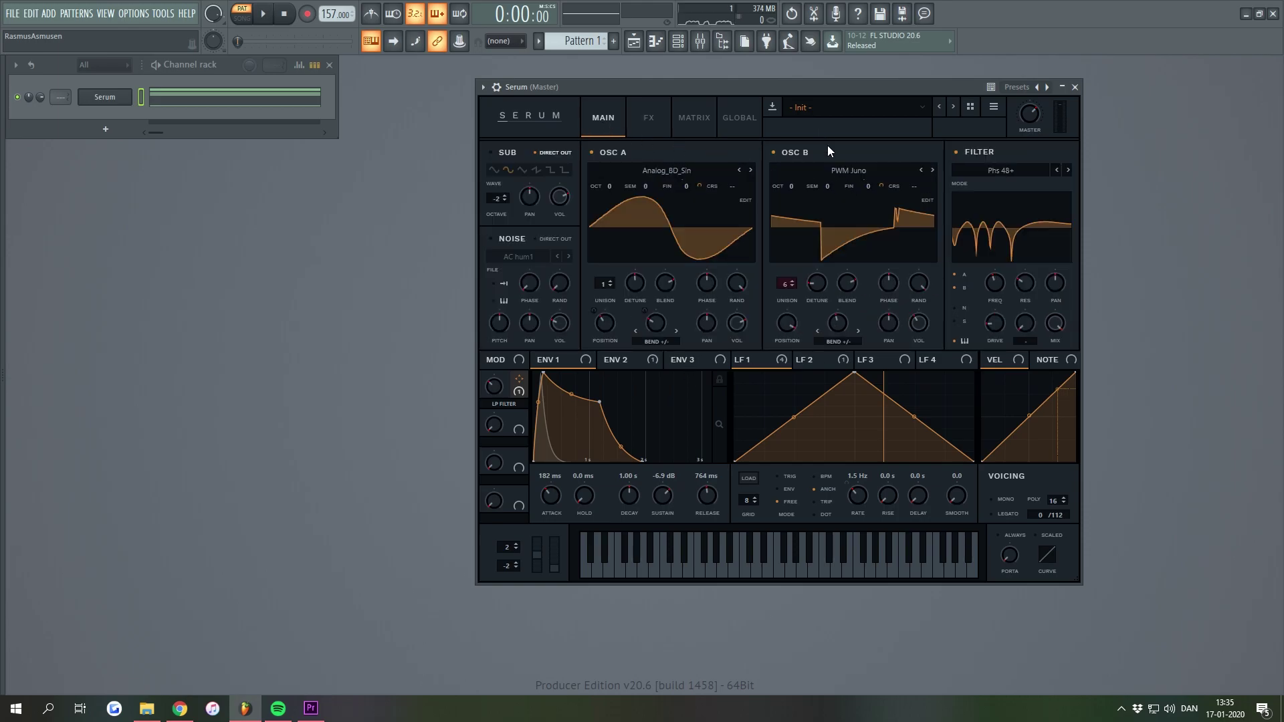